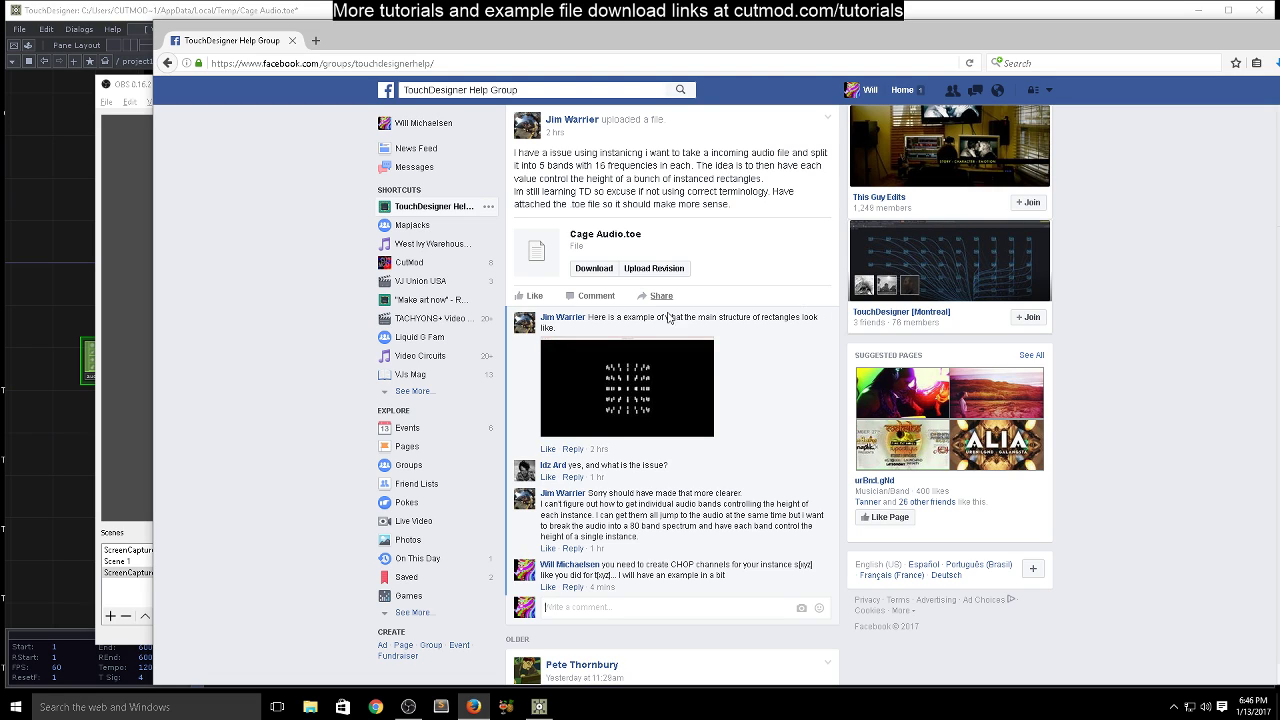
# Switch to TouchDesigner and examine the box1 operator and its scale expression inside the geo1 component
pyautogui.click(56, 271)
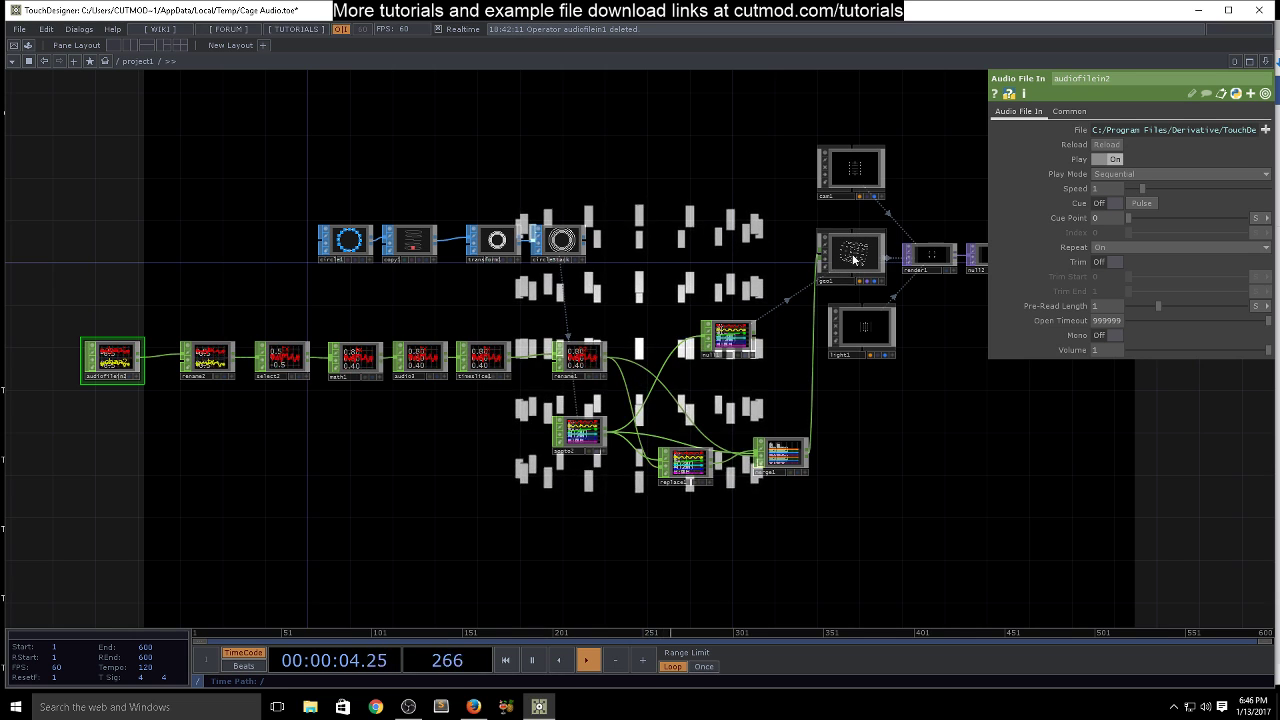
pyautogui.press('i')
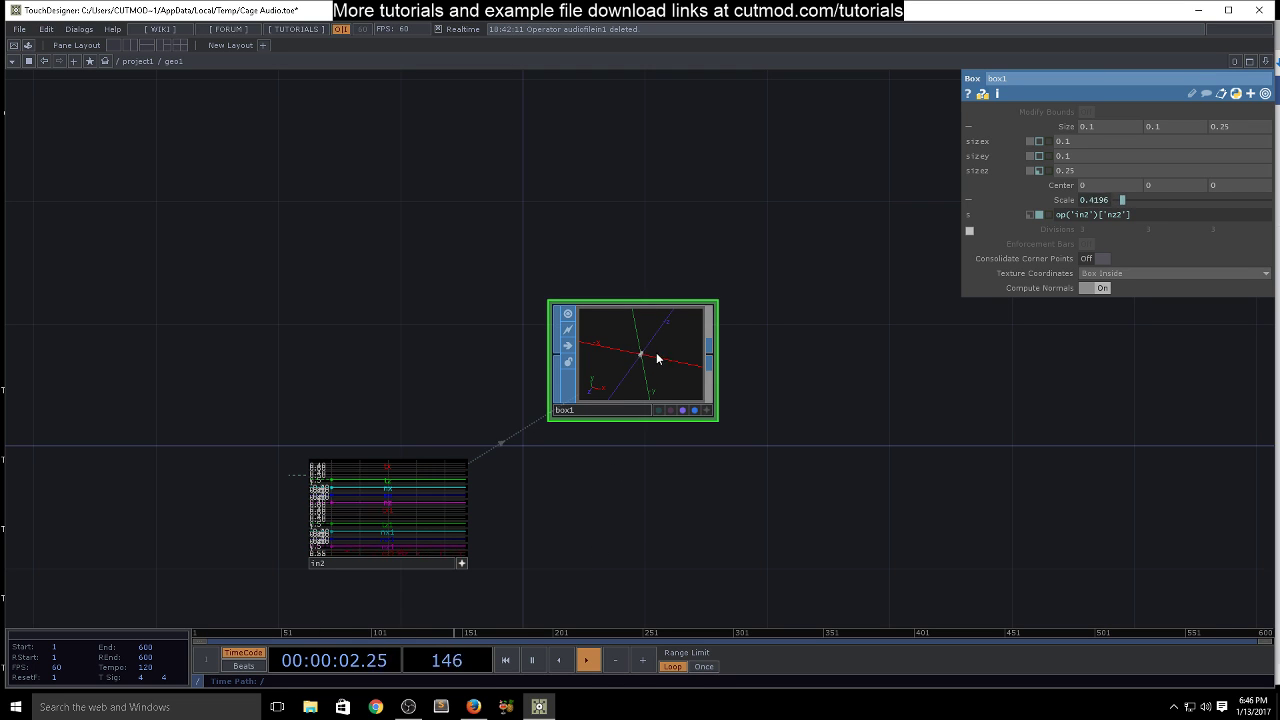
pyautogui.scroll(3, 650, 355)
pyautogui.scroll(1, 638, 362)
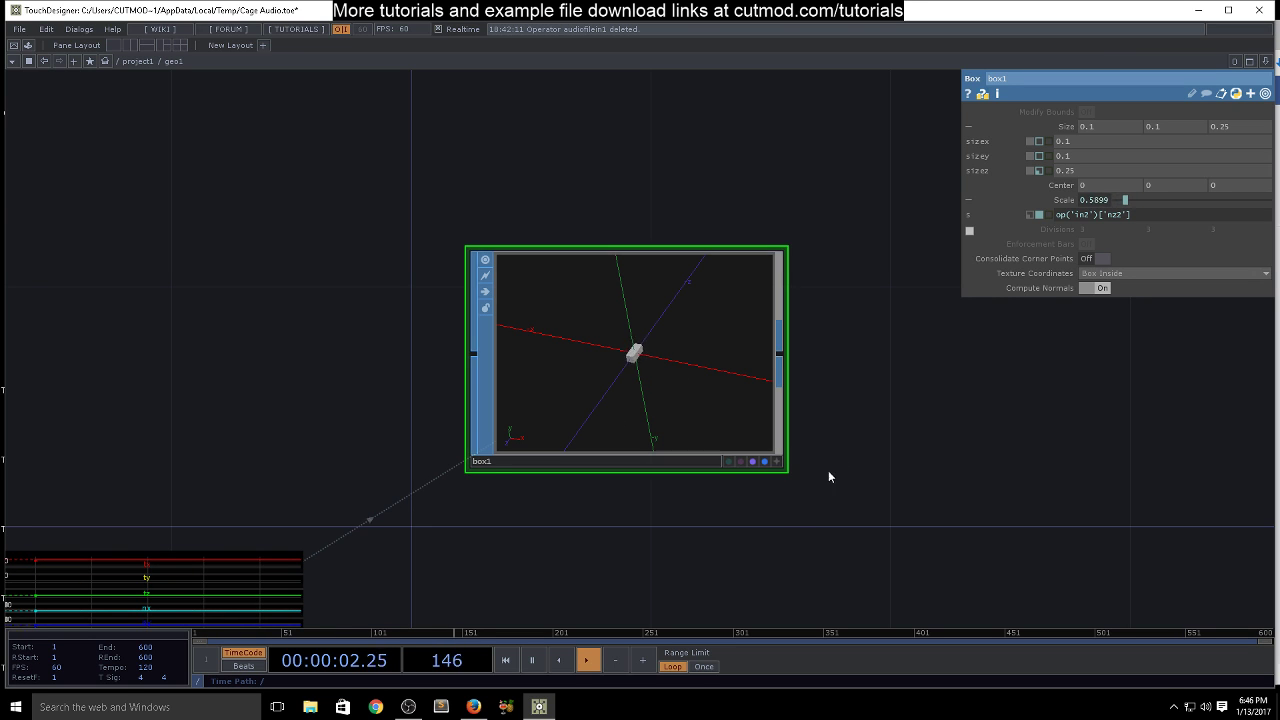
pyautogui.scroll(-3, 915, 499)
pyautogui.scroll(-3, 915, 499)
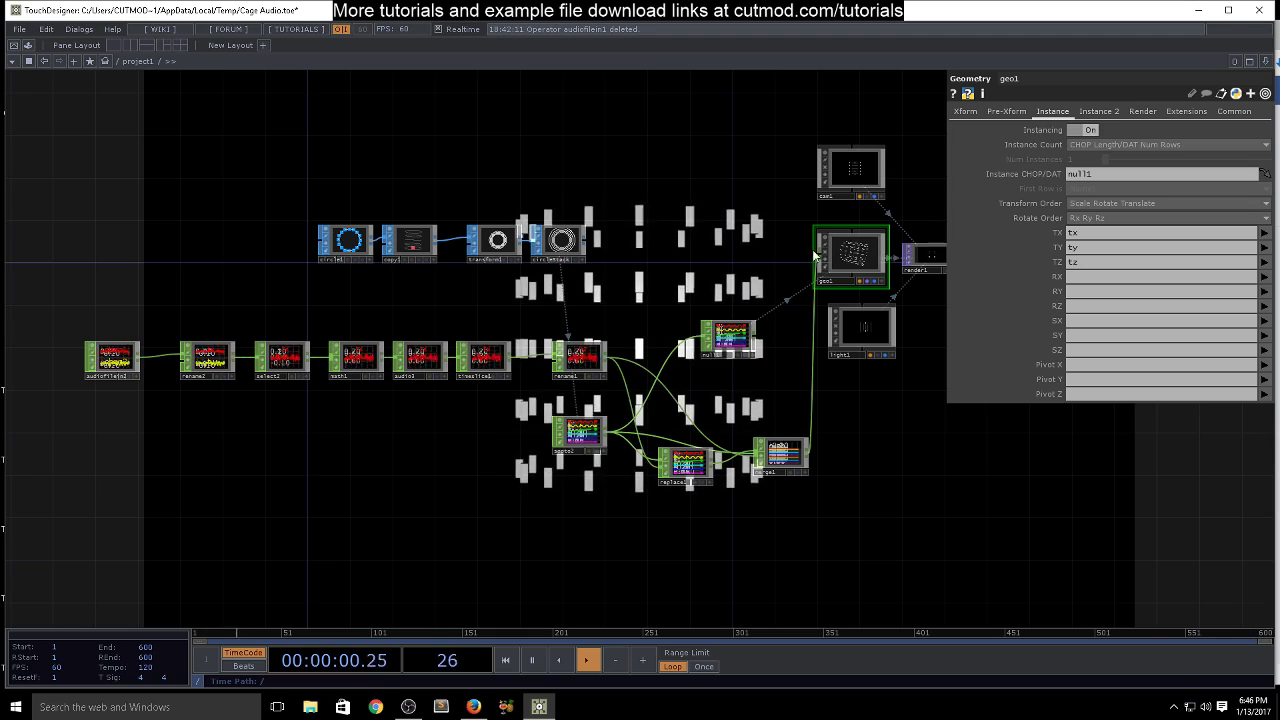
# Examine the null1 channels alongside geo1's instance translate and scale settings
pyautogui.scroll(4, 745, 360)
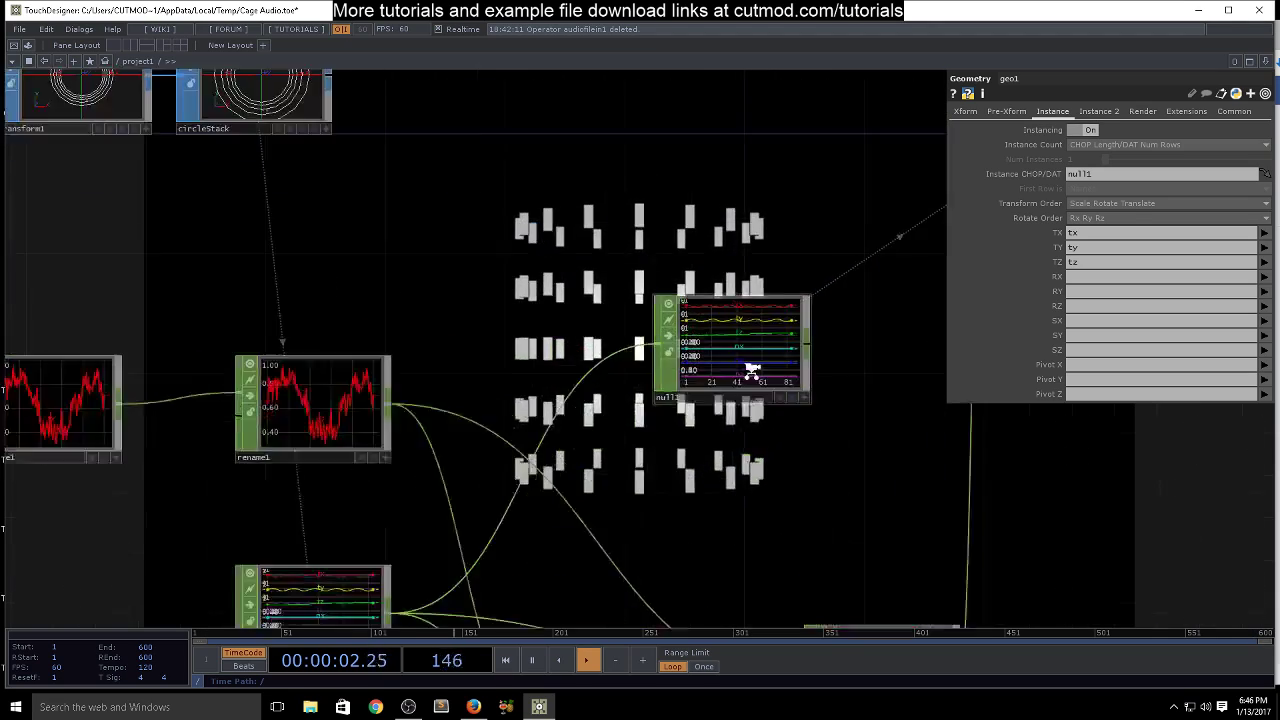
pyautogui.scroll(2, 750, 365)
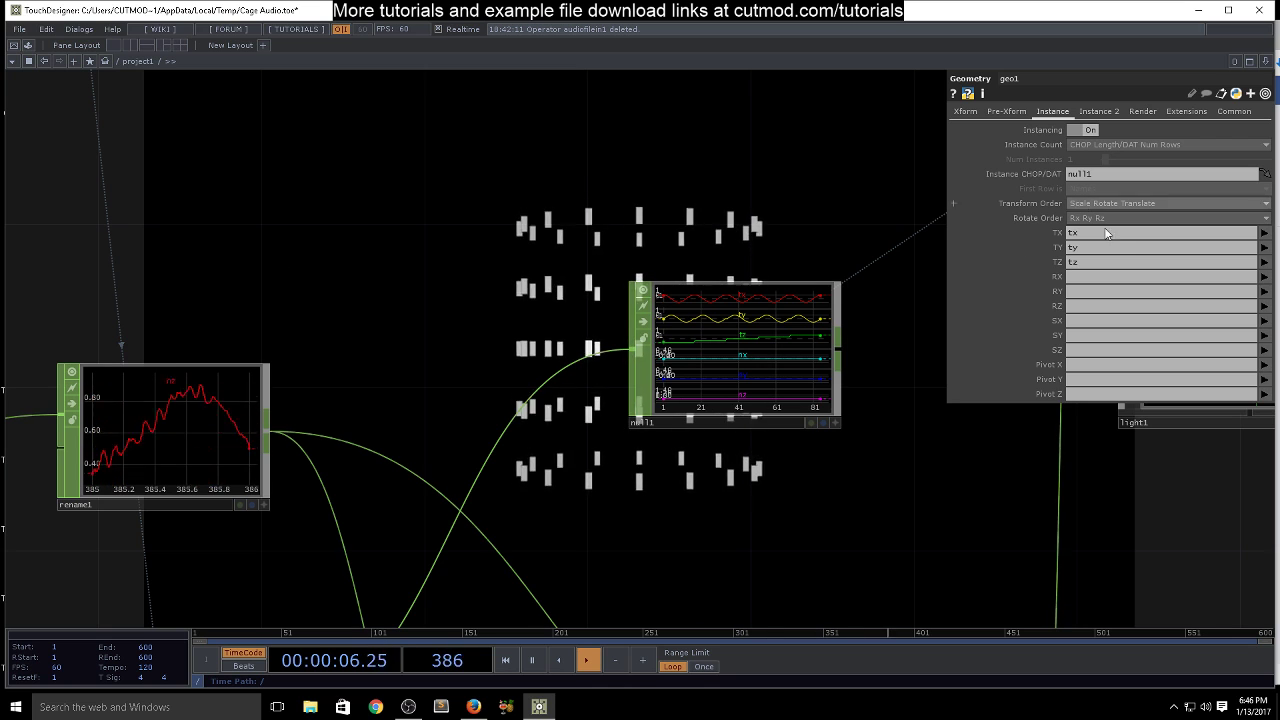
pyautogui.click(1074, 336)
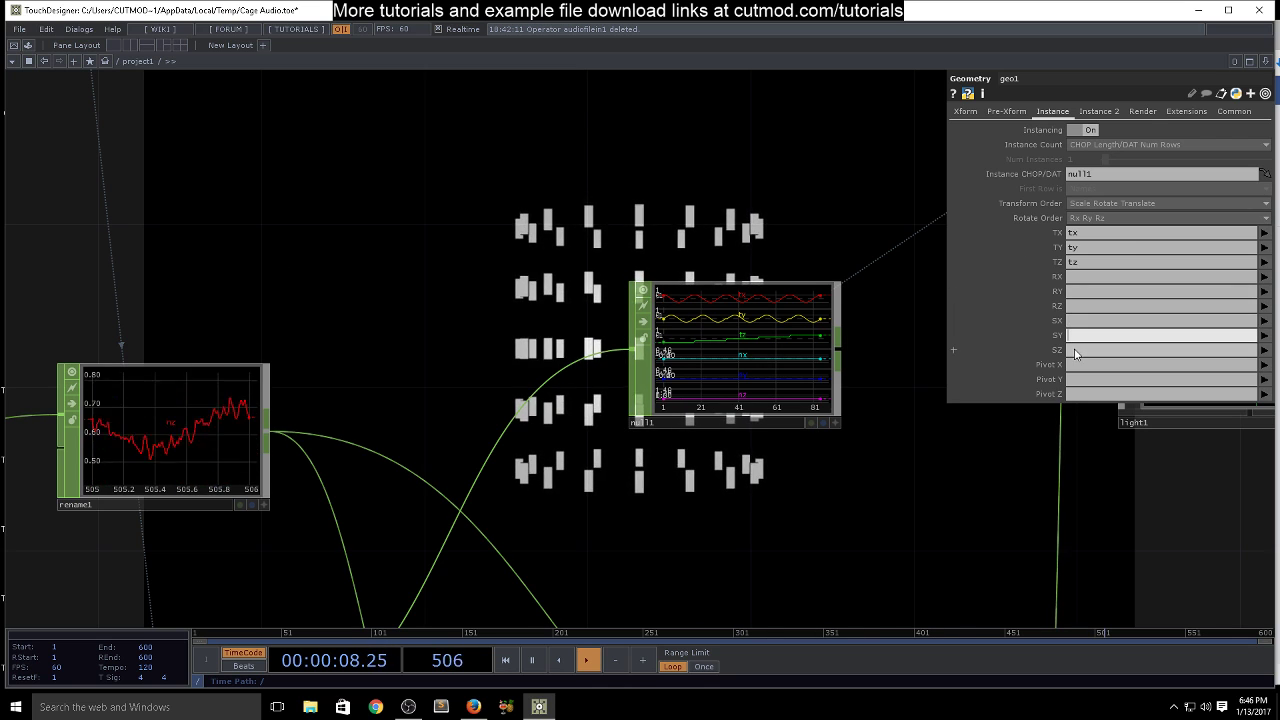
pyautogui.click(1076, 351)
pyautogui.moveTo(799, 440); pyautogui.dragTo(801, 376)
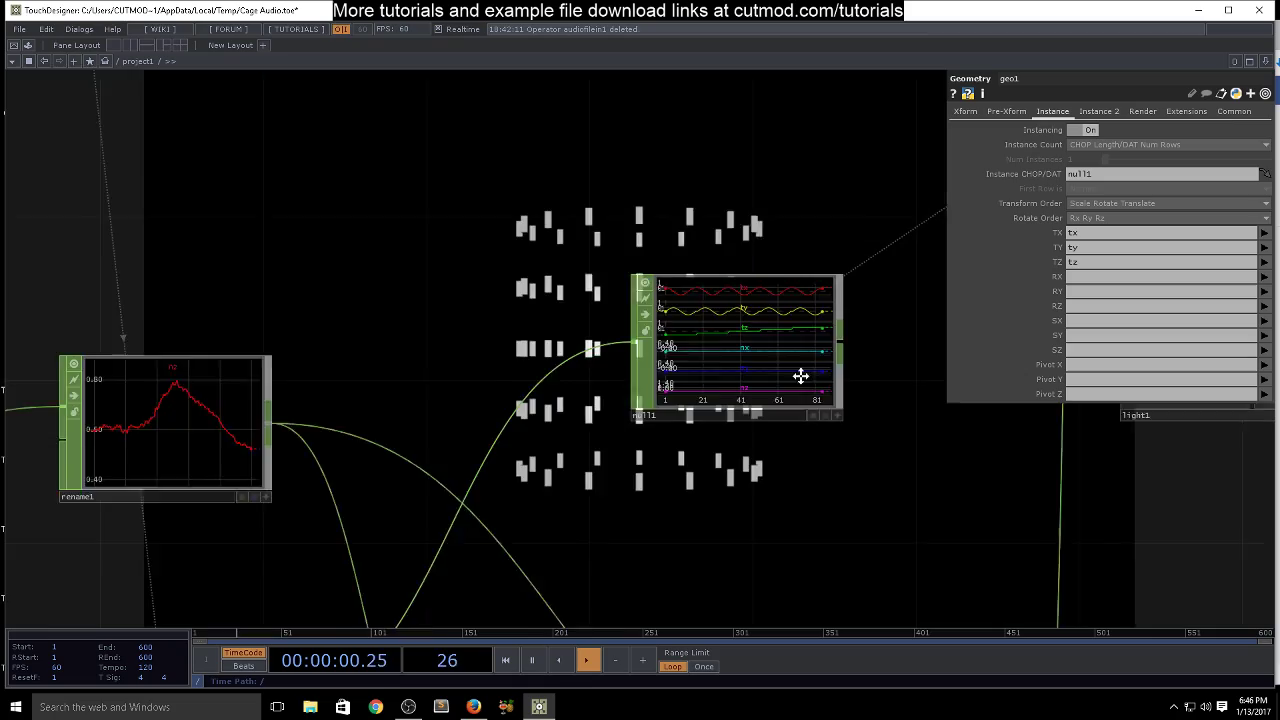
pyautogui.scroll(-6, 791, 289)
pyautogui.scroll(5, 791, 289)
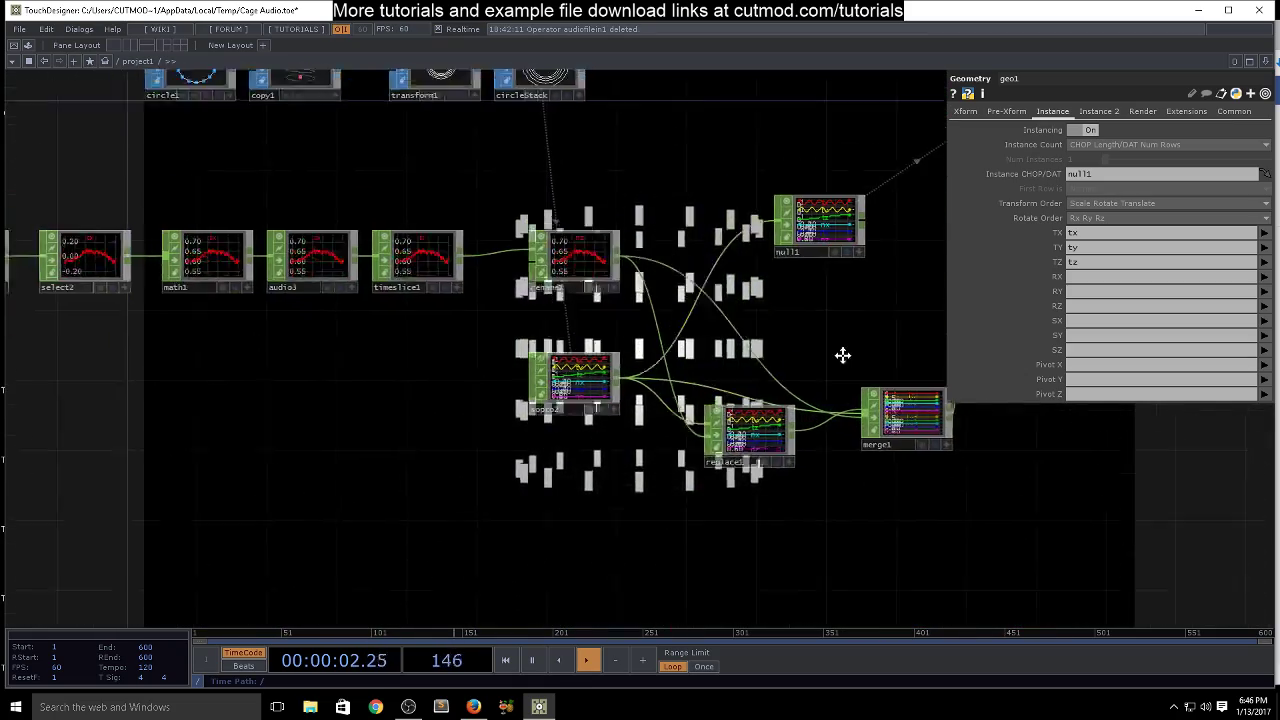
pyautogui.scroll(-4, 842, 355)
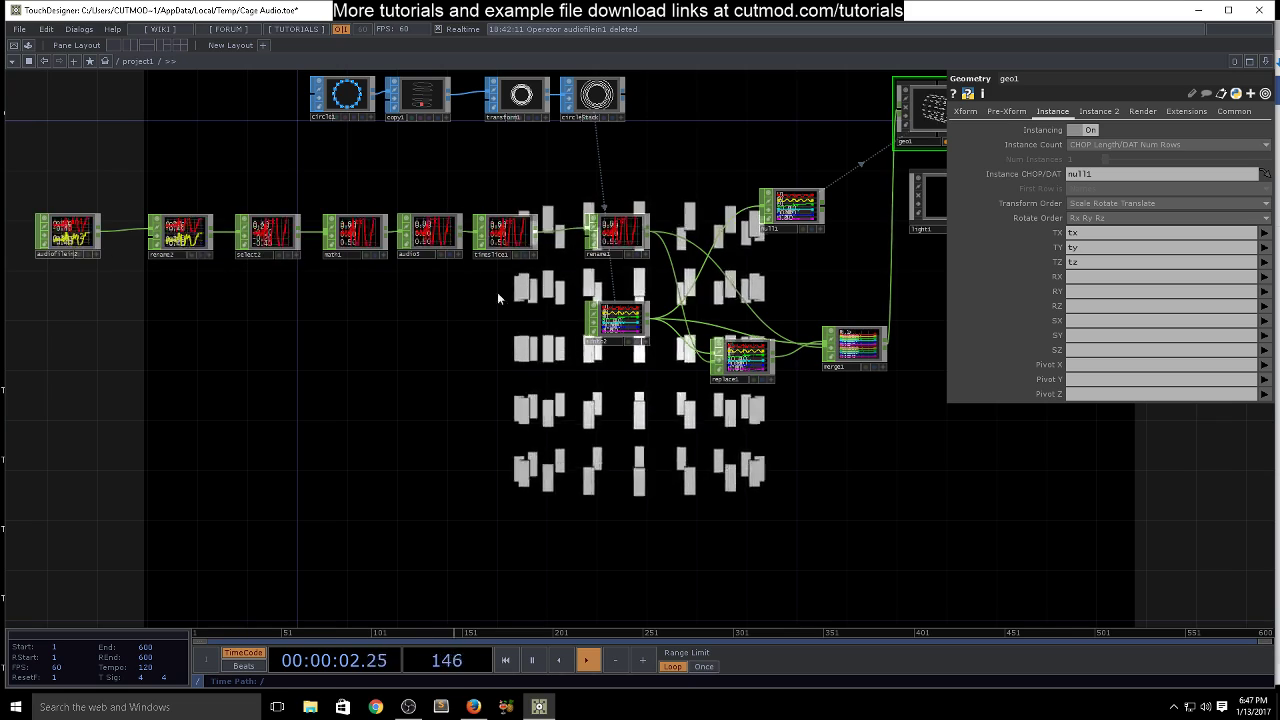
# Duplicate the select2 CHOP and place the copy below it, fed by rename2
pyautogui.click(272, 235)
pyautogui.hotkey('ctrl', 'c')
pyautogui.hotkey('ctrl', 'v')
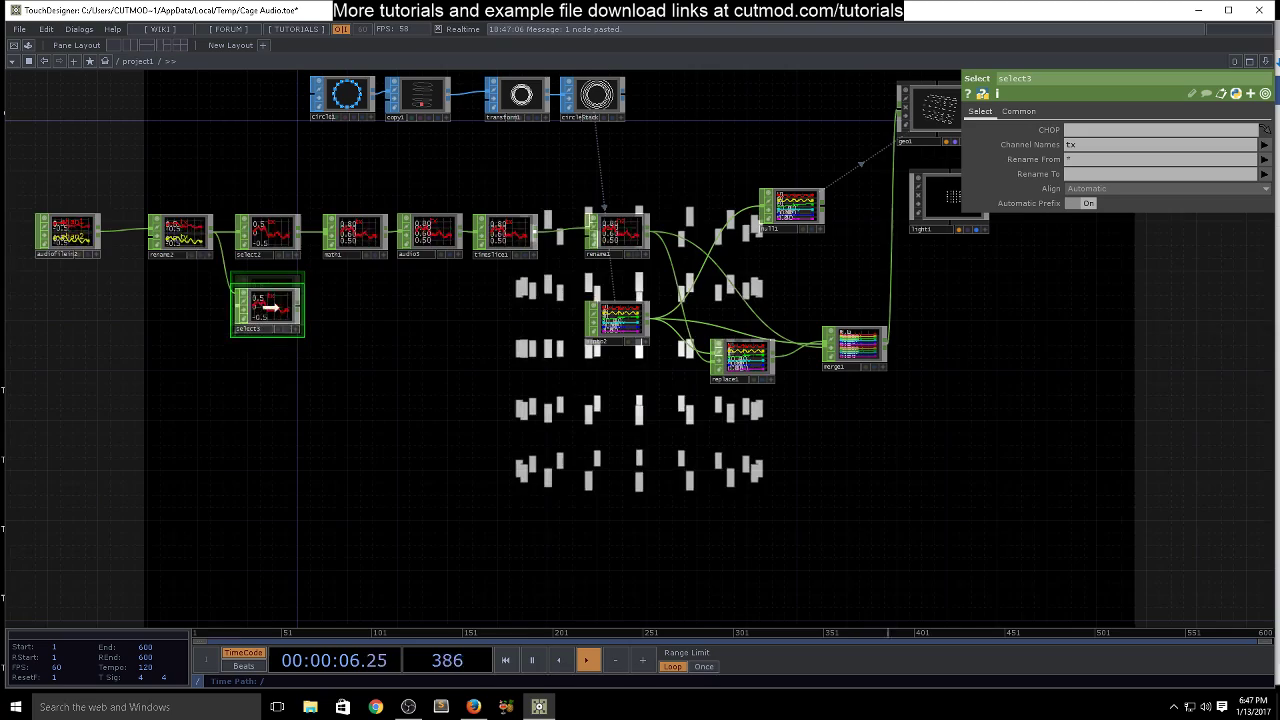
pyautogui.click(275, 363)
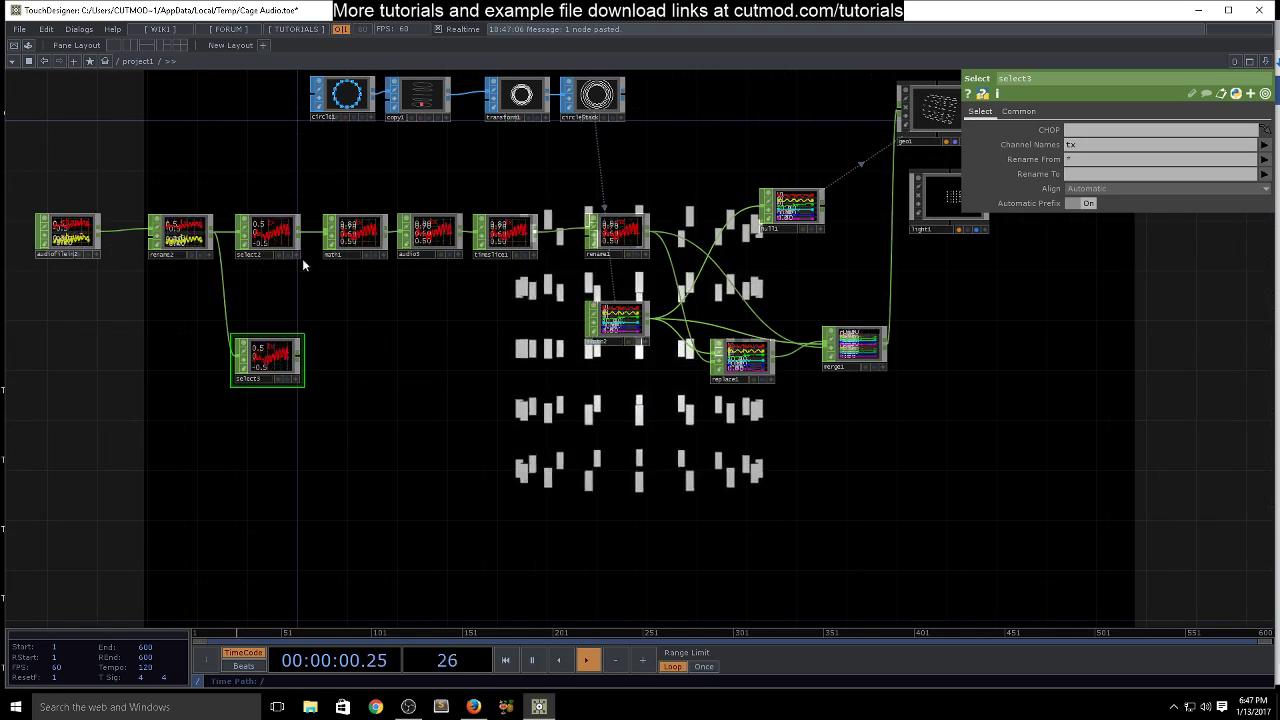
# Add an Audio Spectrum CHOP after the select3 CHOP
pyautogui.rightClick(300, 362)
pyautogui.write('s')
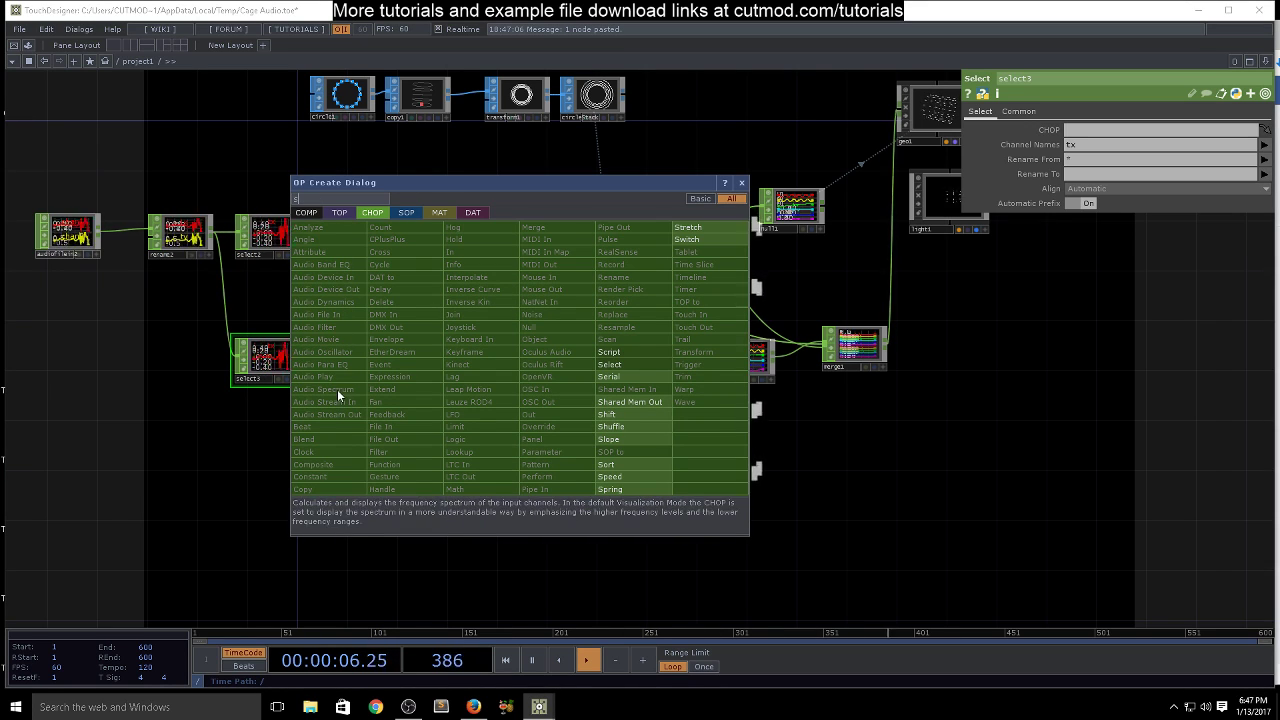
pyautogui.click(344, 387)
pyautogui.click(370, 355)
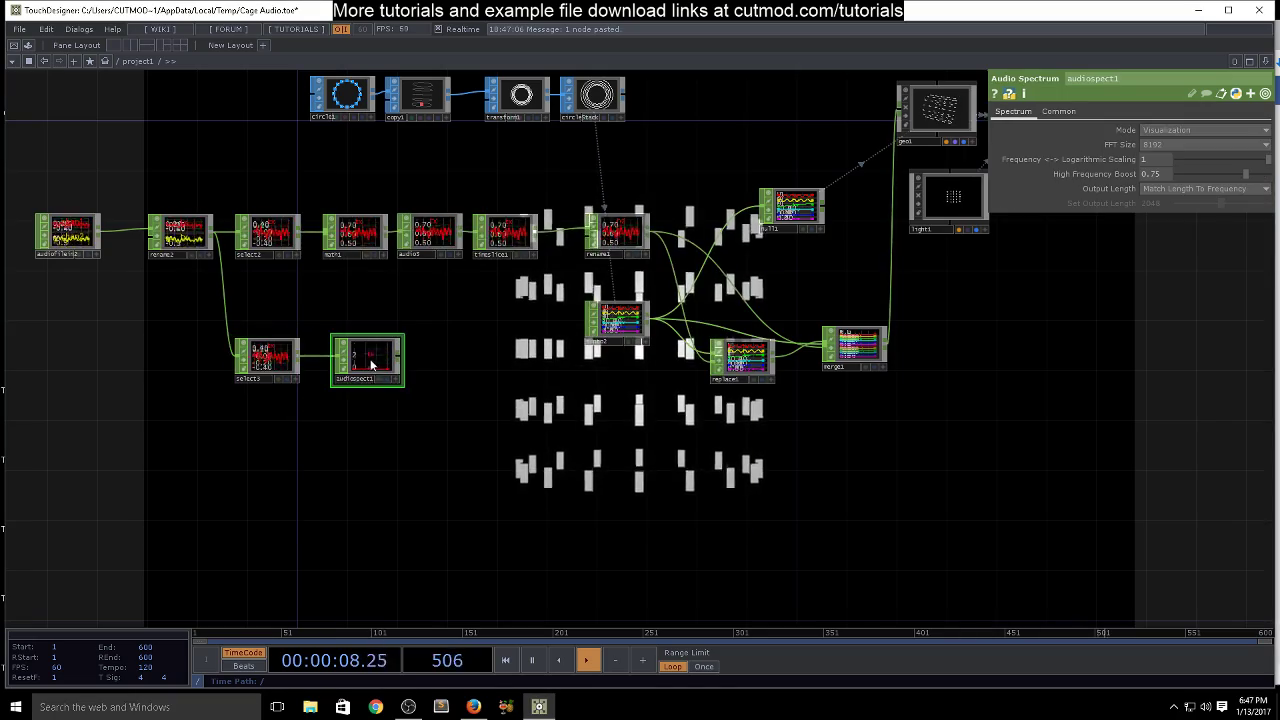
pyautogui.scroll(3, 381, 362)
pyautogui.scroll(-6, 385, 365)
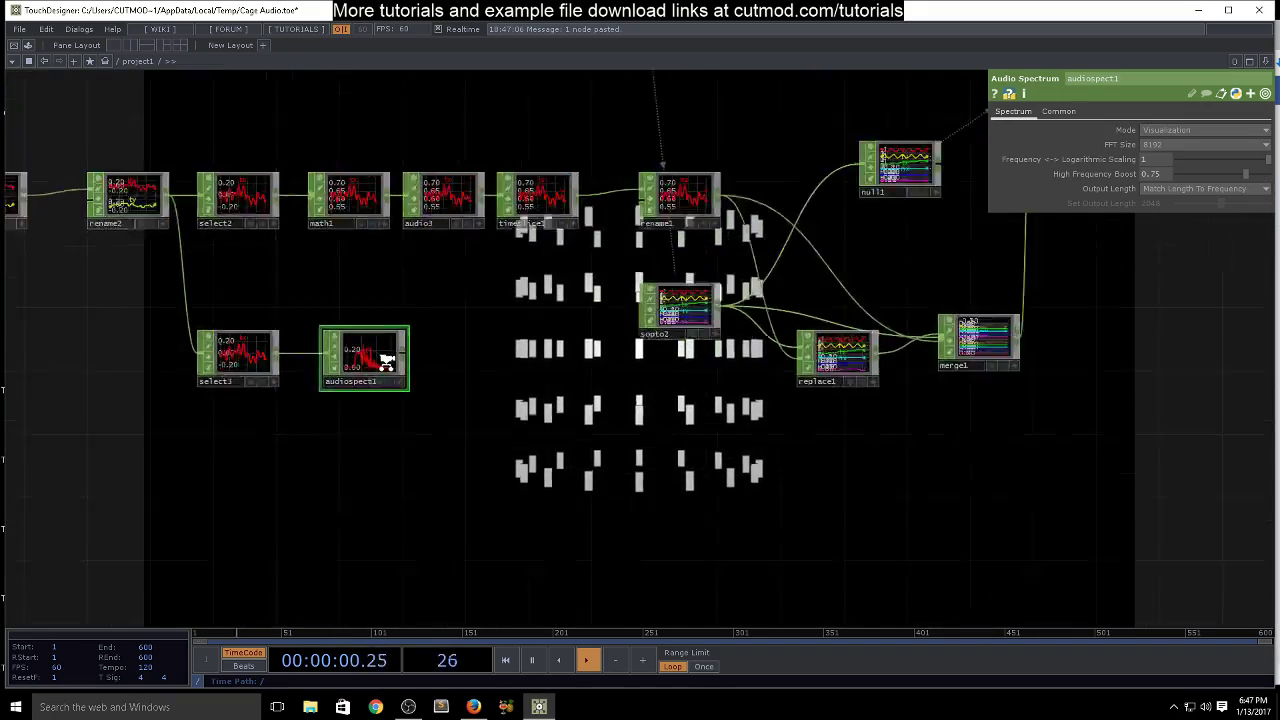
pyautogui.scroll(3, 519, 385)
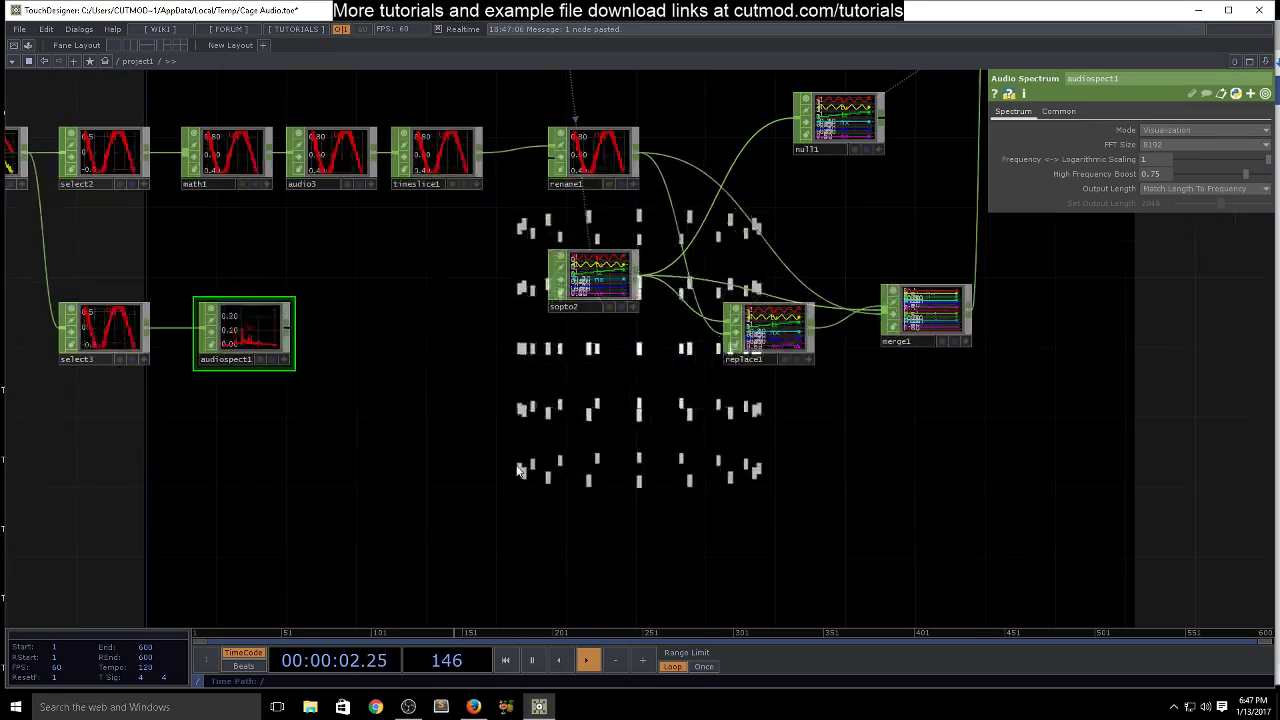
# Add a Trim CHOP after the Audio Spectrum CHOP
pyautogui.rightClick(288, 334)
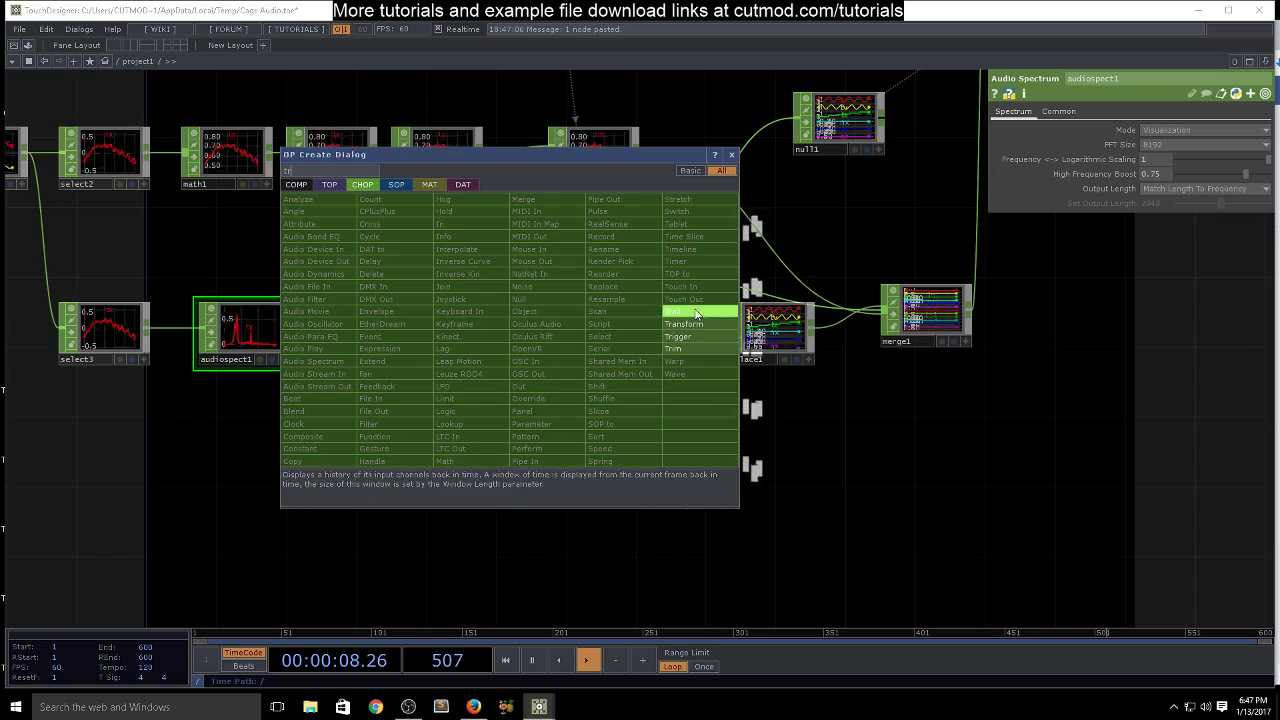
pyautogui.click(690, 348)
pyautogui.click(366, 334)
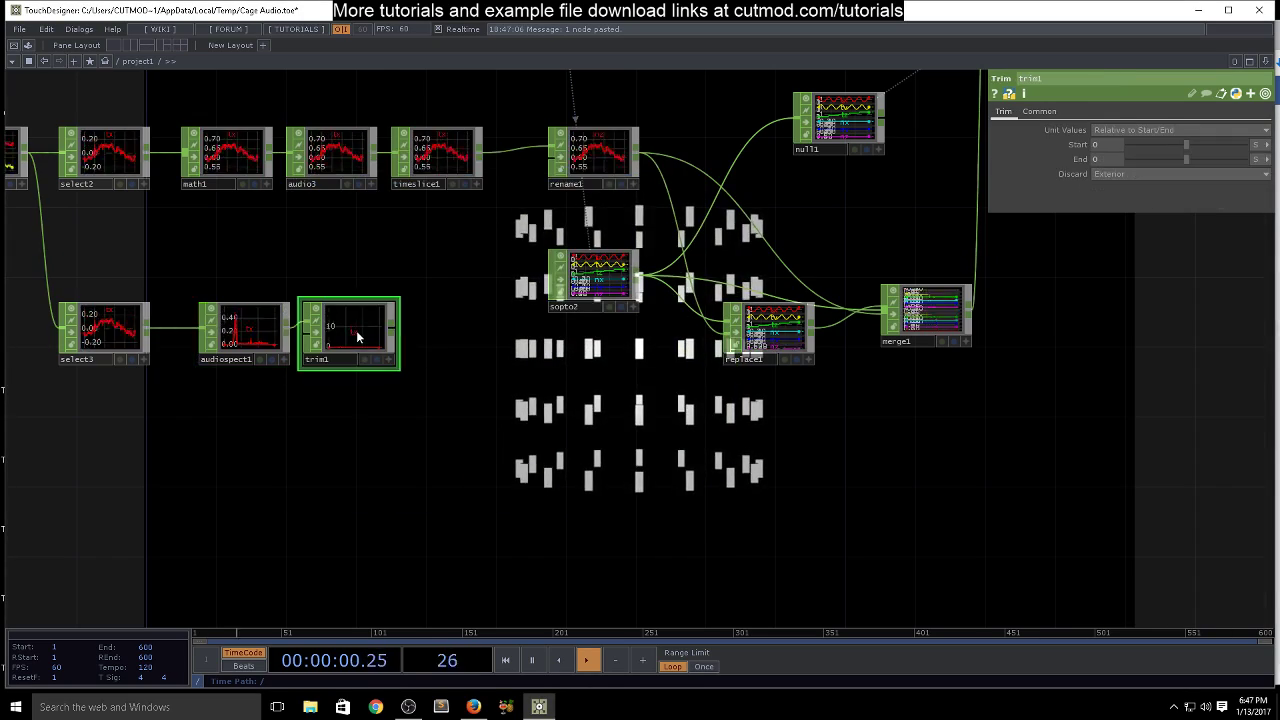
# Set the Trim CHOP's Start to 0.075 and its End to -0.068
pyautogui.scroll(5, 358, 337)
pyautogui.moveTo(1104, 145); pyautogui.dragTo(1112, 176, button='middle')
pyautogui.moveTo(1104, 120); pyautogui.dragTo(1104, 127, button='middle')
pyautogui.scroll(2, 1104, 145)
pyautogui.moveTo(330, 437); pyautogui.dragTo(647, 357)
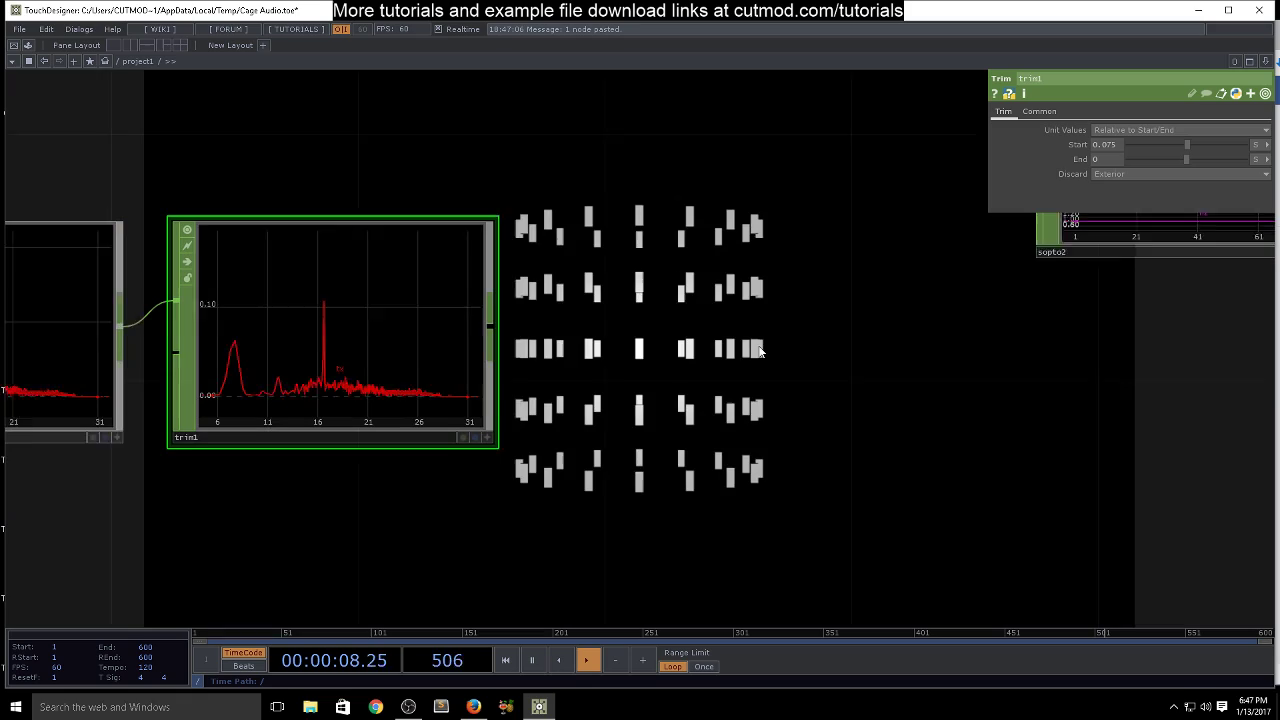
pyautogui.moveTo(1116, 163)
pyautogui.mouseDown(button='middle')
pyautogui.moveTo(1116, 184)
pyautogui.moveTo(1109, 140)
pyautogui.mouseUp(button='middle')
pyautogui.scroll(1, 1215, 160)
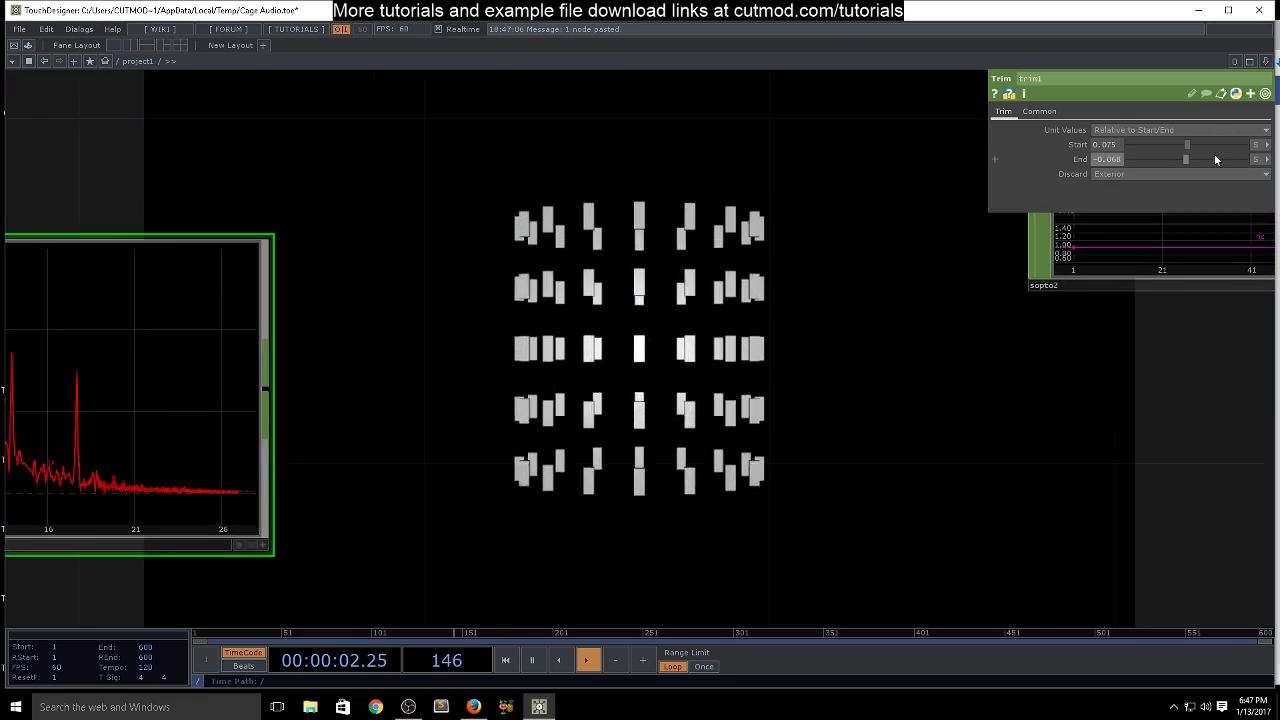
pyautogui.scroll(-4, 565, 308)
pyautogui.moveTo(328, 378); pyautogui.dragTo(543, 363)
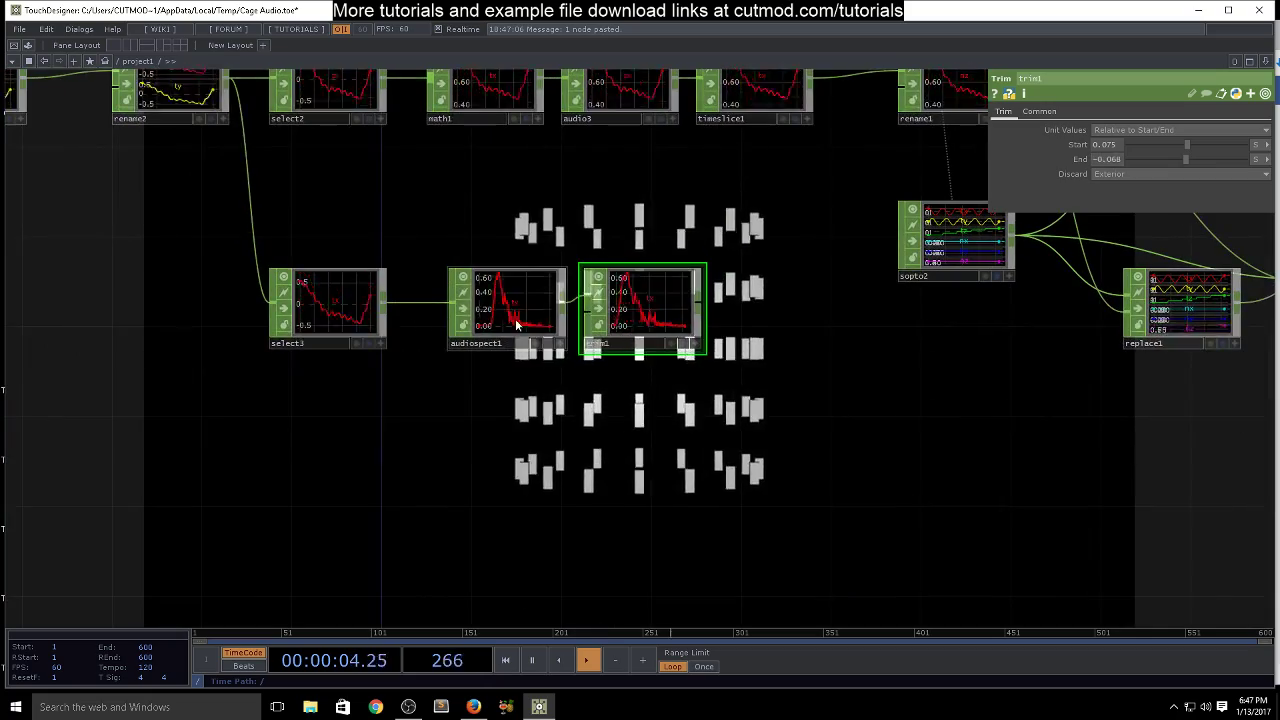
# Set the Audio Spectrum CHOP's High Frequency Boost to 1
pyautogui.click(520, 320)
pyautogui.moveTo(1245, 175); pyautogui.dragTo(1273, 175)
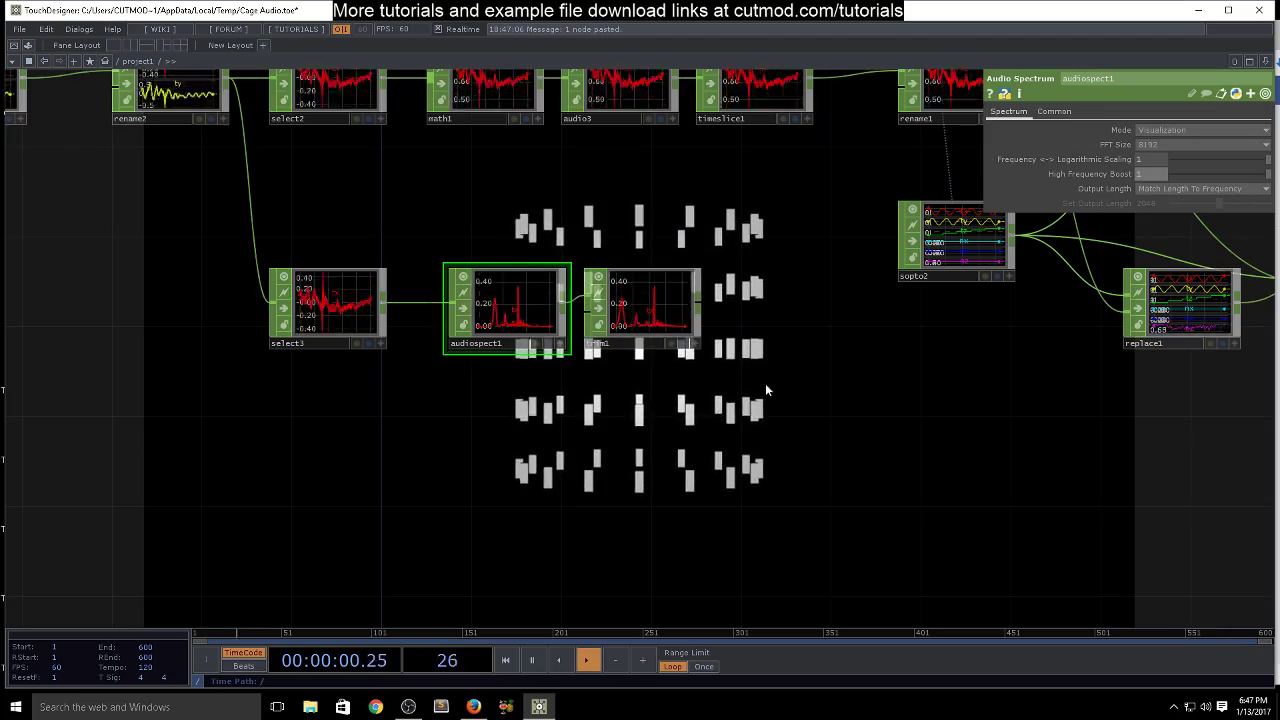
# Move the select3, audiospect1 and trim1 chain farther down, clear of the main network
pyautogui.scroll(-5, 776, 379)
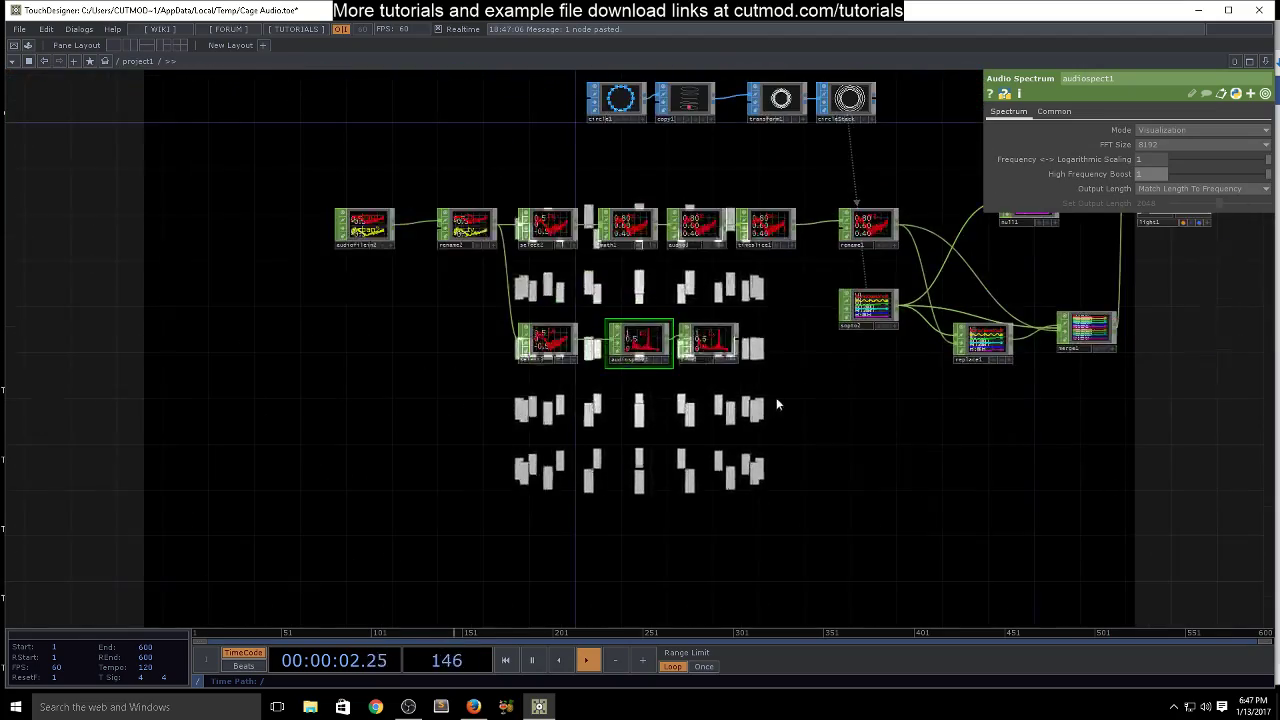
pyautogui.moveTo(770, 397); pyautogui.dragTo(609, 286)
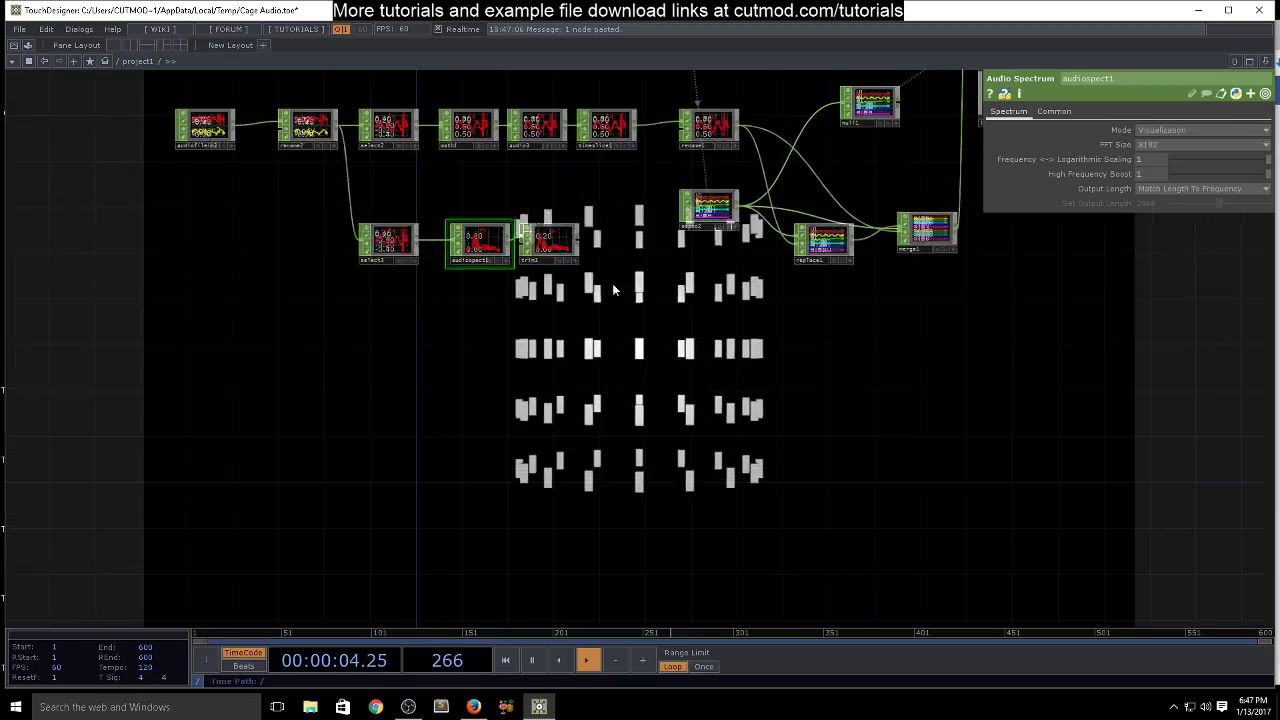
pyautogui.moveTo(387, 243); pyautogui.dragTo(387, 366)
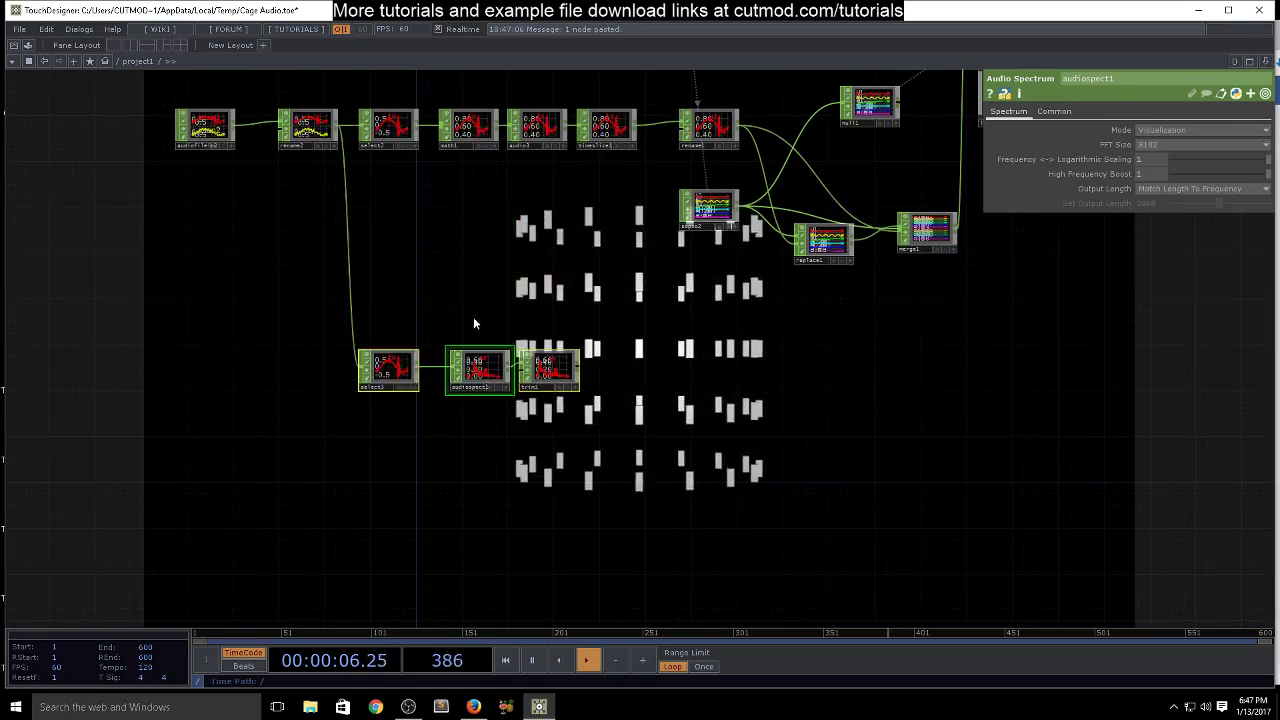
# Inside geo1, replace box1's scale expression with a constant 1 and return to the parent network
pyautogui.moveTo(659, 380); pyautogui.dragTo(603, 269)
pyautogui.moveTo(861, 382); pyautogui.dragTo(791, 508)
pyautogui.click(842, 300)
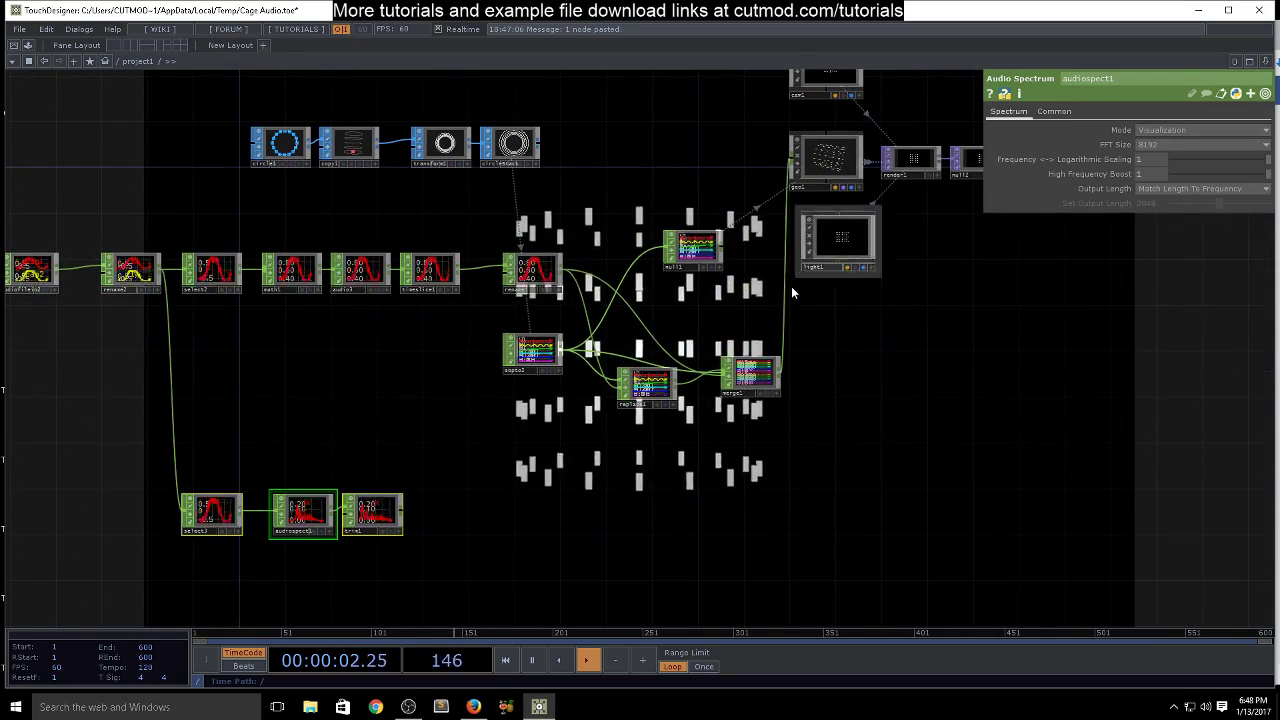
pyautogui.doubleClick(828, 157)
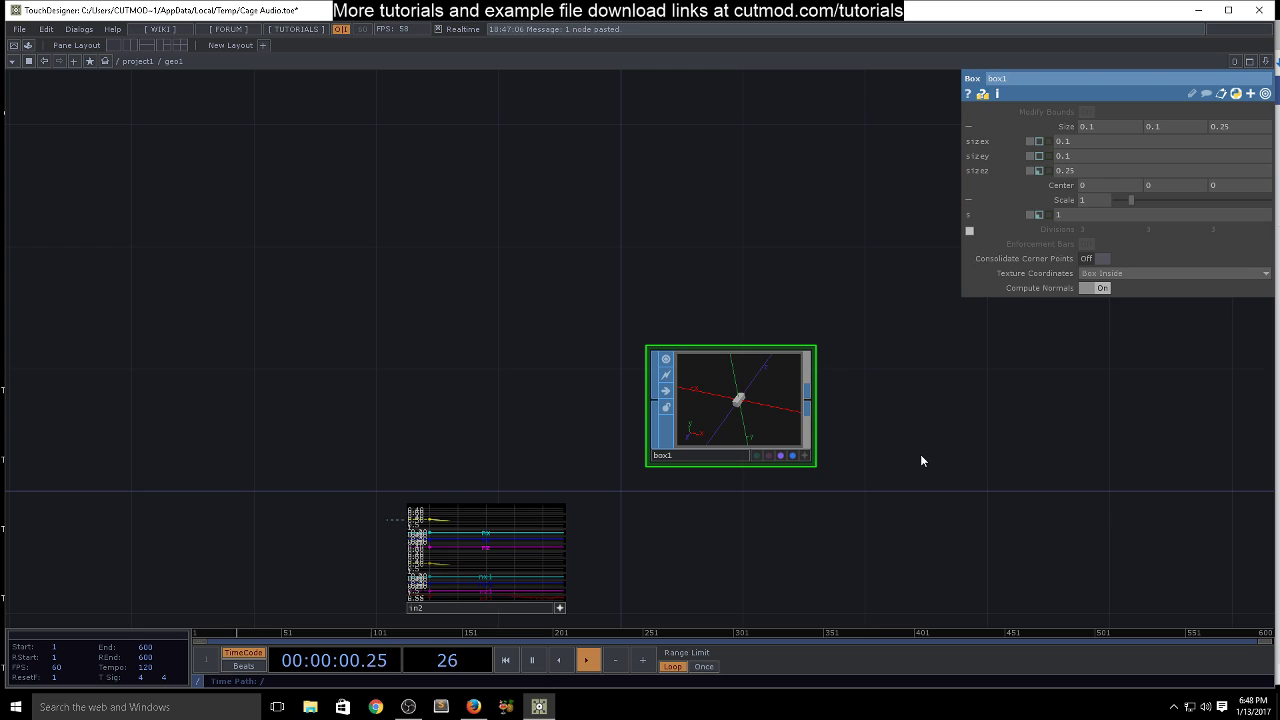
pyautogui.press('u')
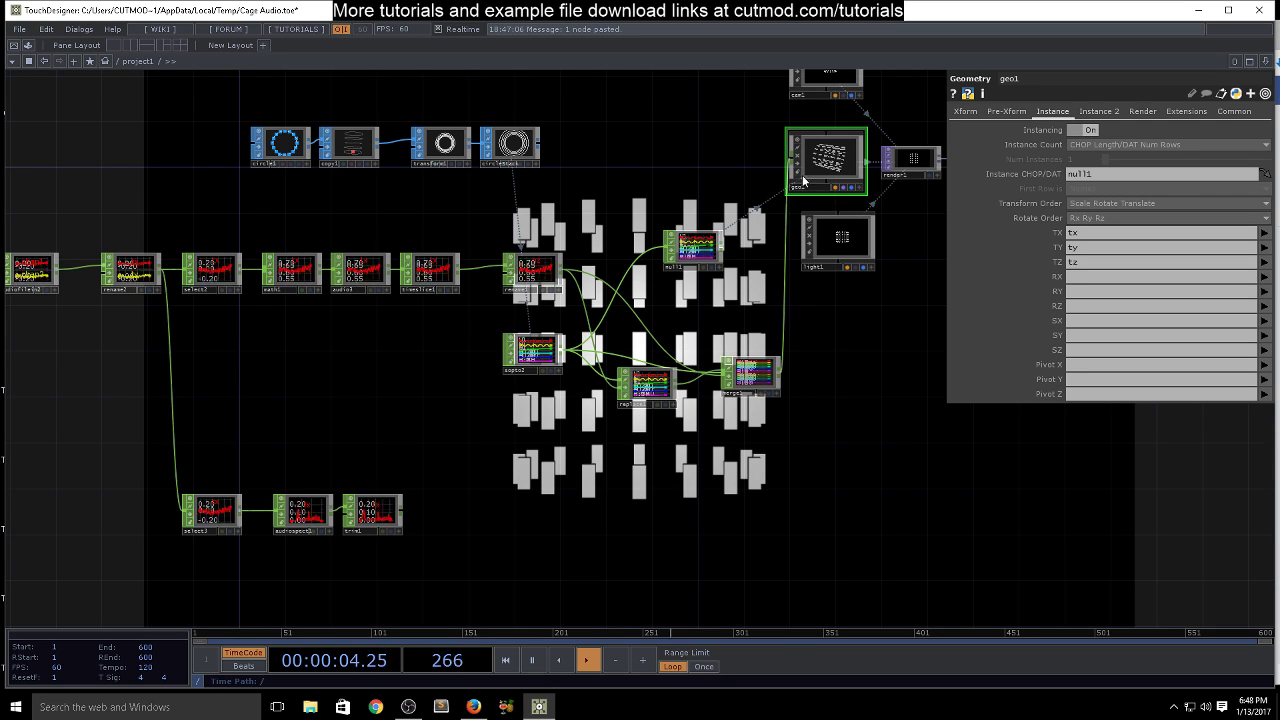
# Review geo1's instance parameters and compare the sopto2 point channels with the trimmed audio spectrum
pyautogui.click(1095, 111)
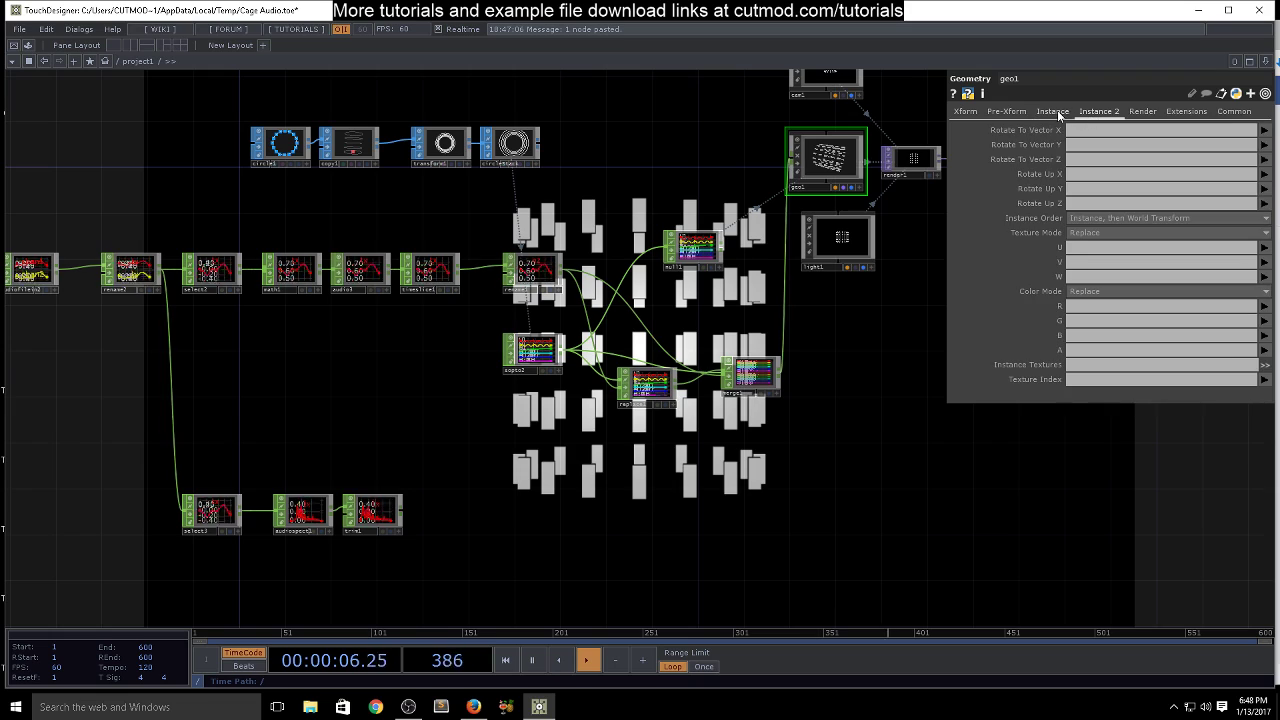
pyautogui.click(1053, 111)
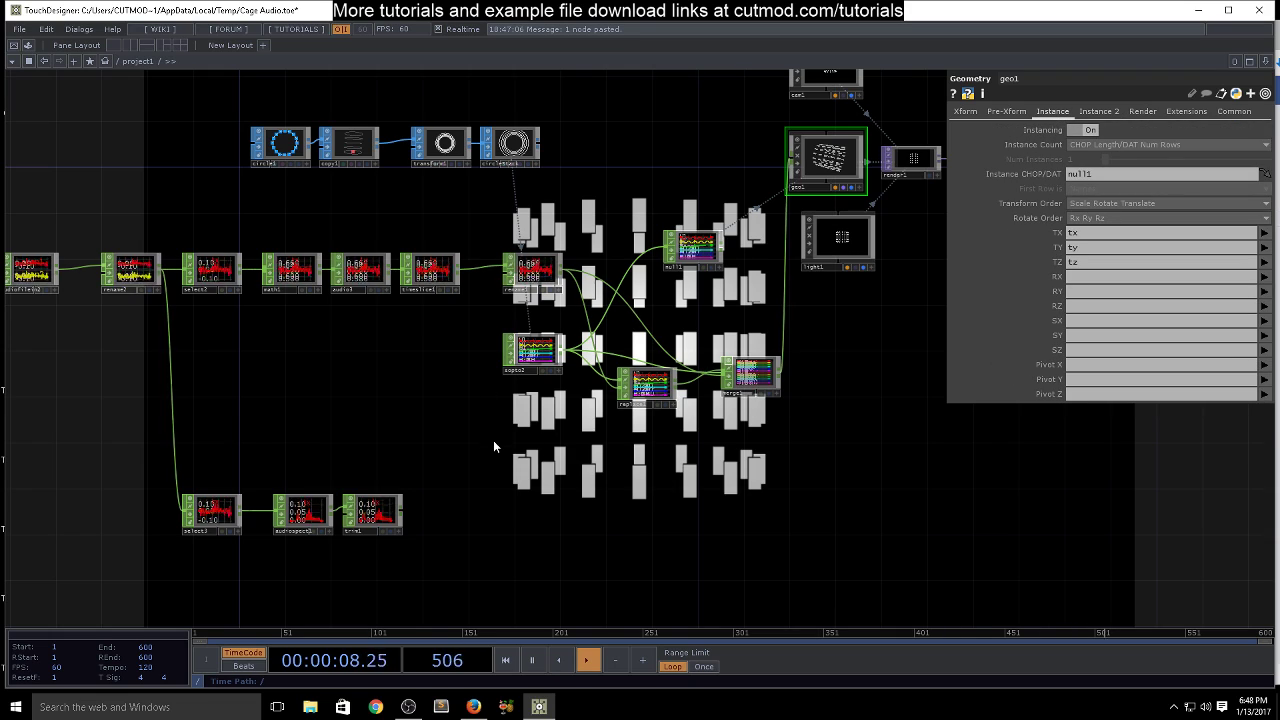
pyautogui.moveTo(493, 447); pyautogui.dragTo(505, 388)
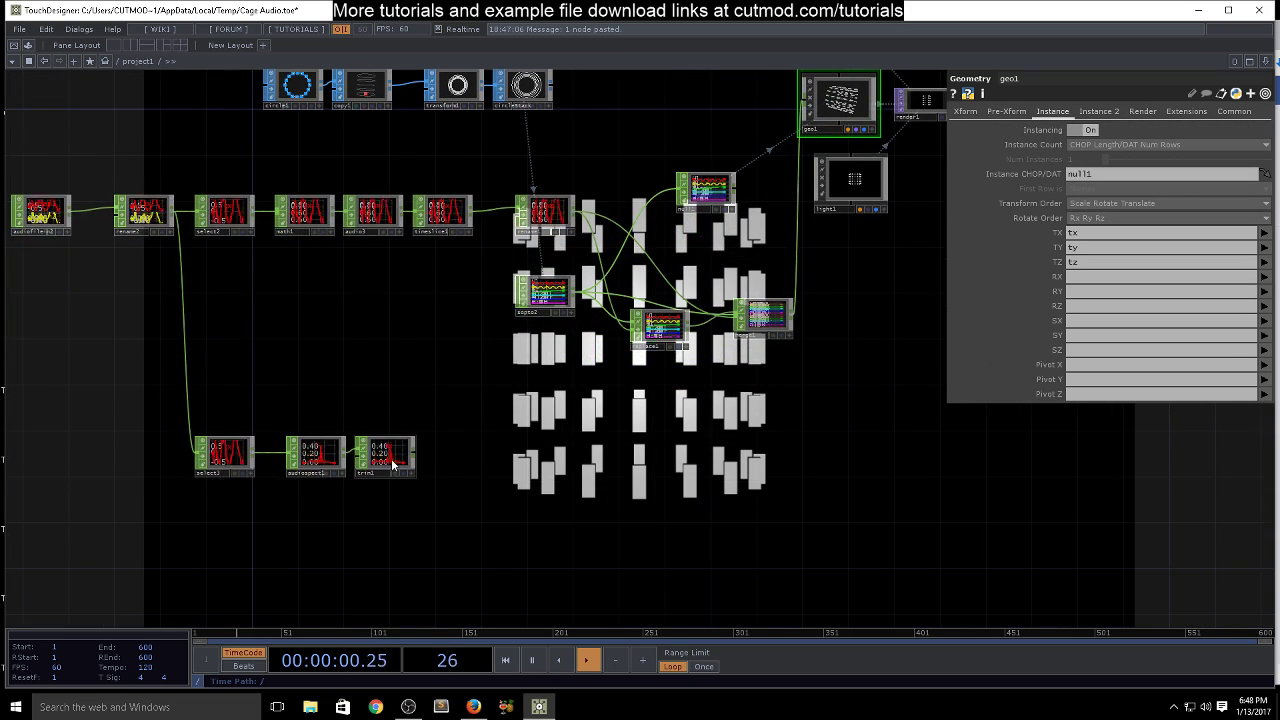
pyautogui.click(548, 307)
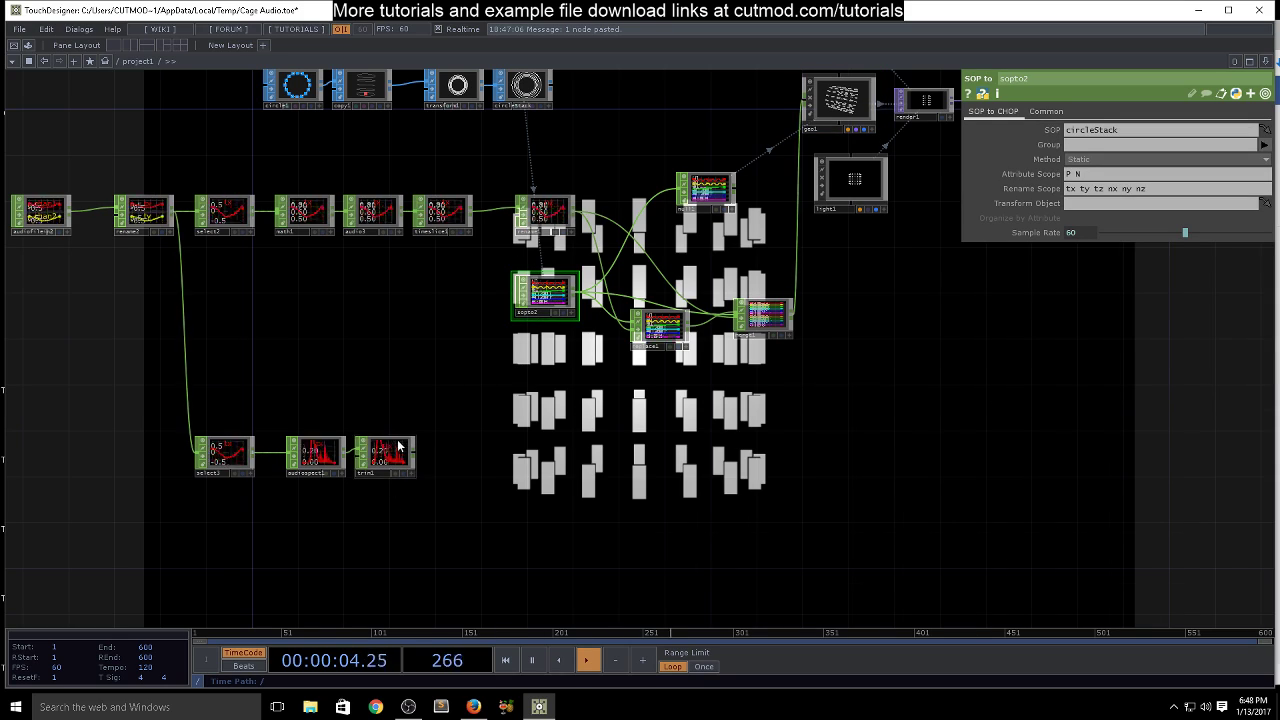
pyautogui.scroll(5, 398, 446)
pyautogui.scroll(-4, 403, 451)
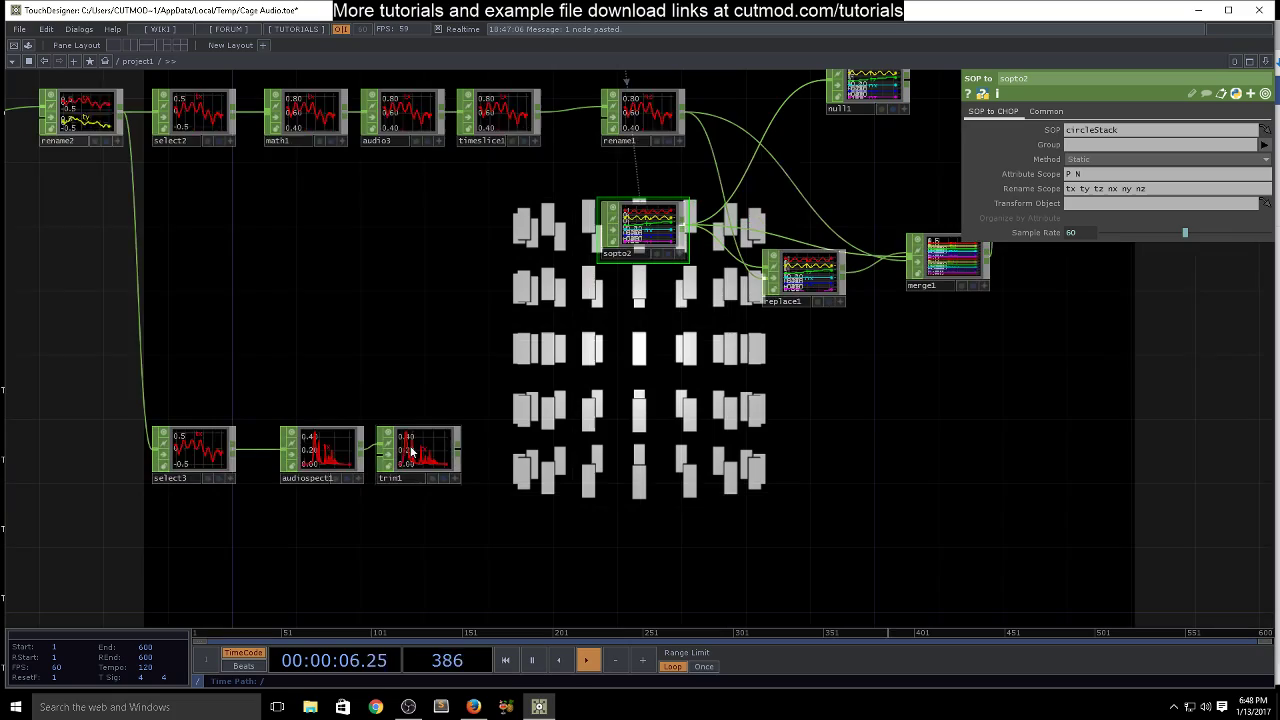
pyautogui.moveTo(692, 479); pyautogui.dragTo(595, 576)
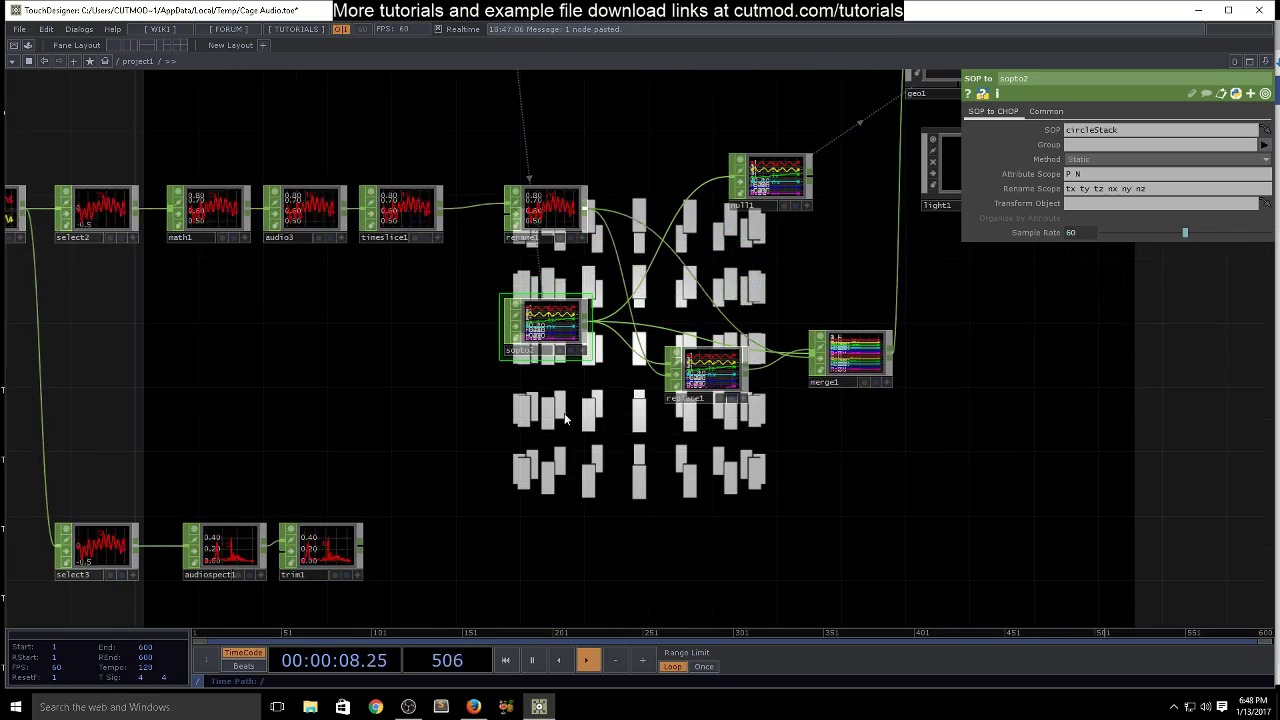
pyautogui.moveTo(523, 540); pyautogui.dragTo(617, 434)
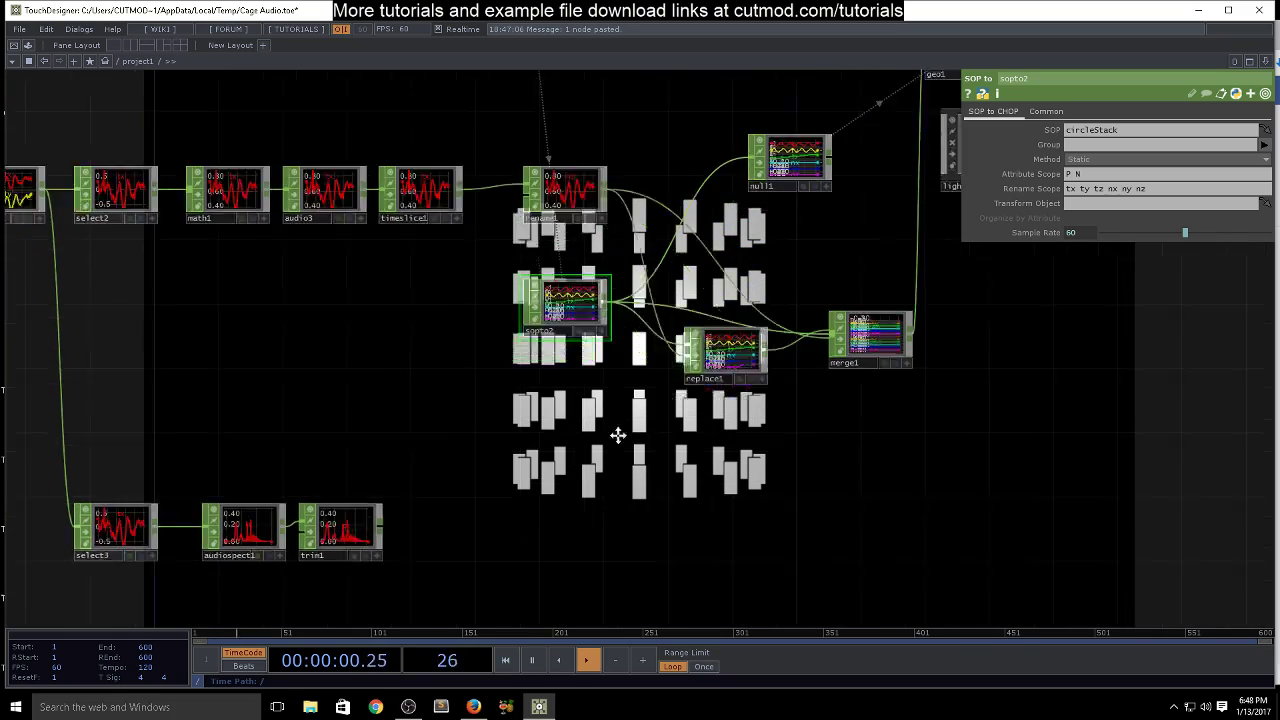
# Rename the tx channel of select3 to scale
pyautogui.click(233, 452)
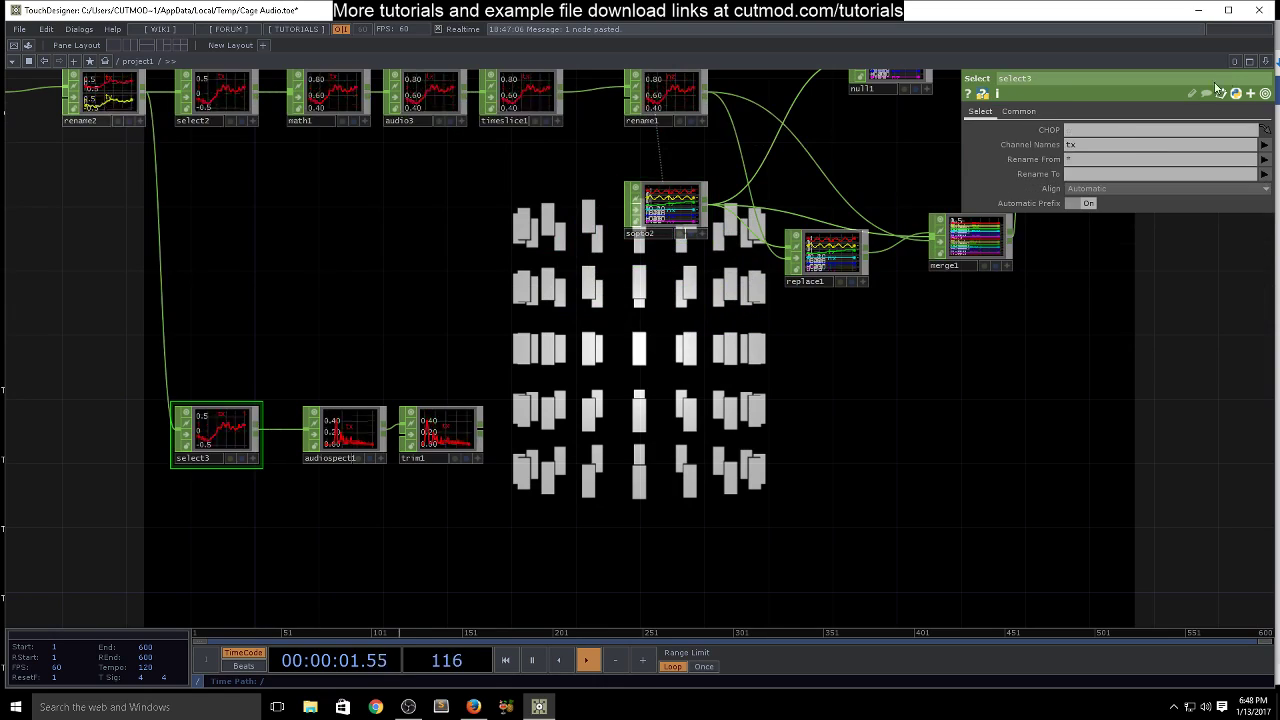
pyautogui.click(1098, 175)
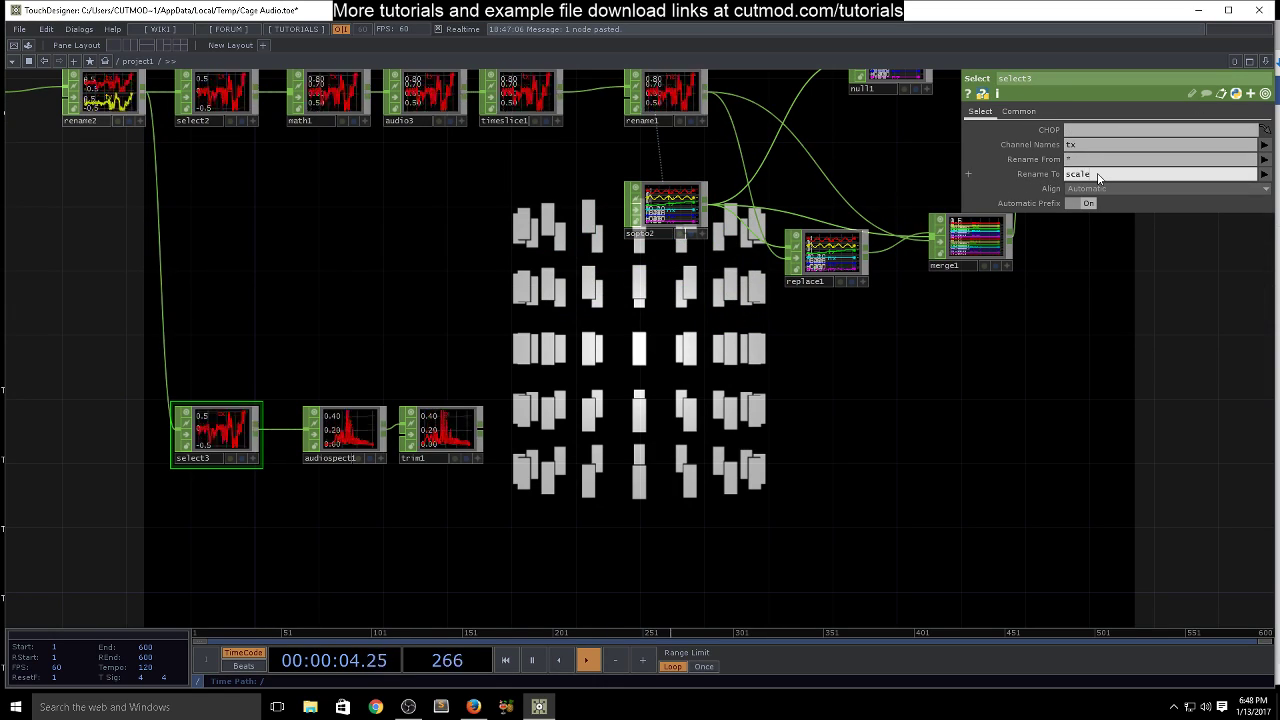
pyautogui.press('Return')
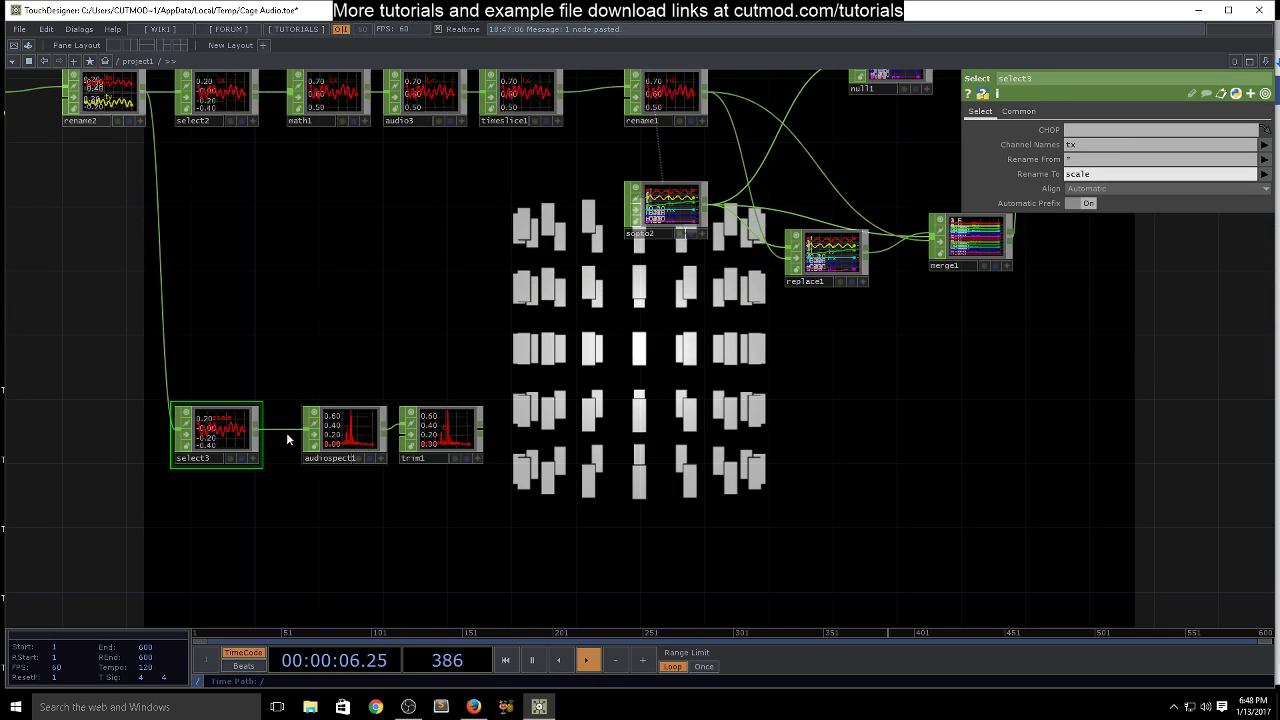
# Add a Resample CHOP after trim1 in the audio spectrum chain
pyautogui.click(348, 437)
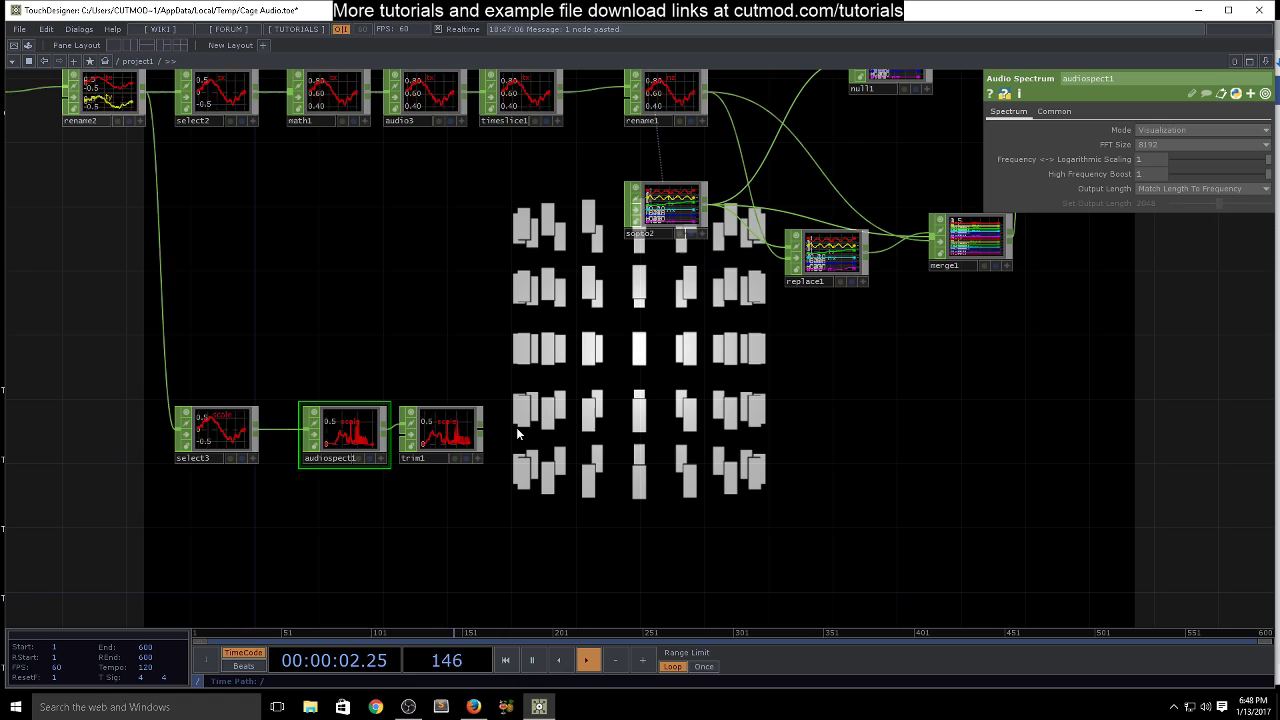
pyautogui.moveTo(537, 431); pyautogui.dragTo(454, 371)
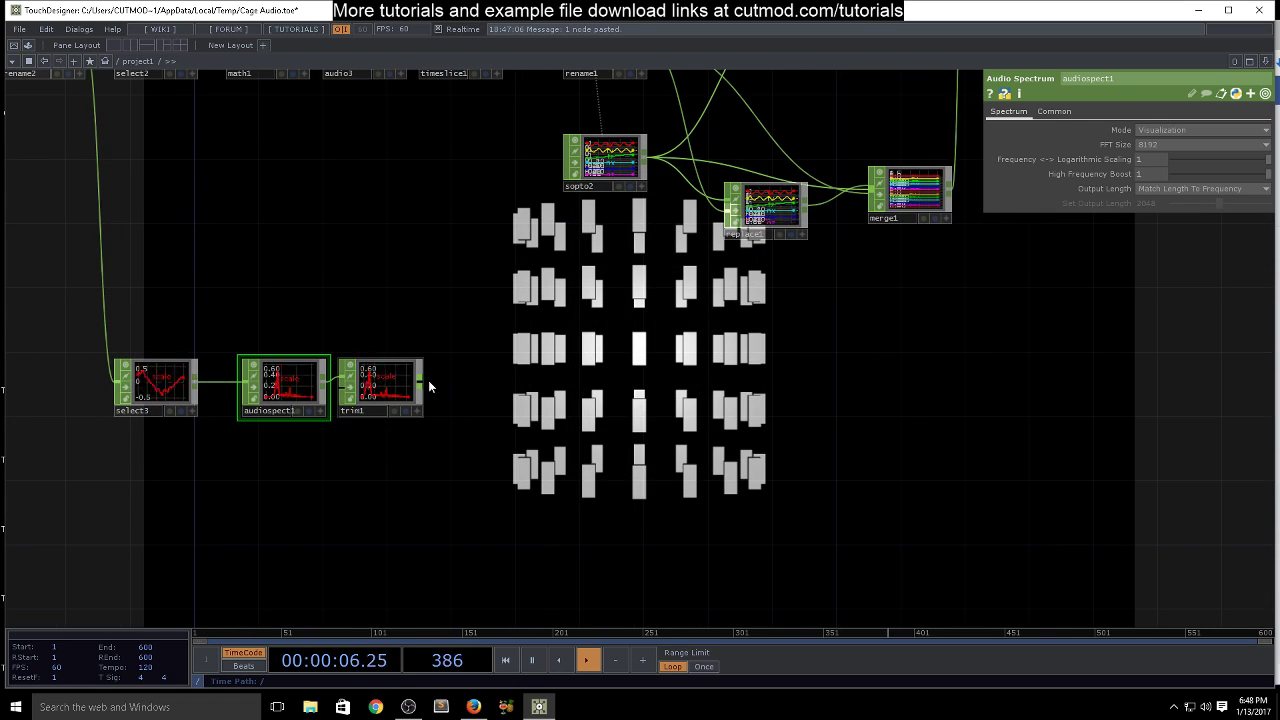
pyautogui.rightClick(419, 382)
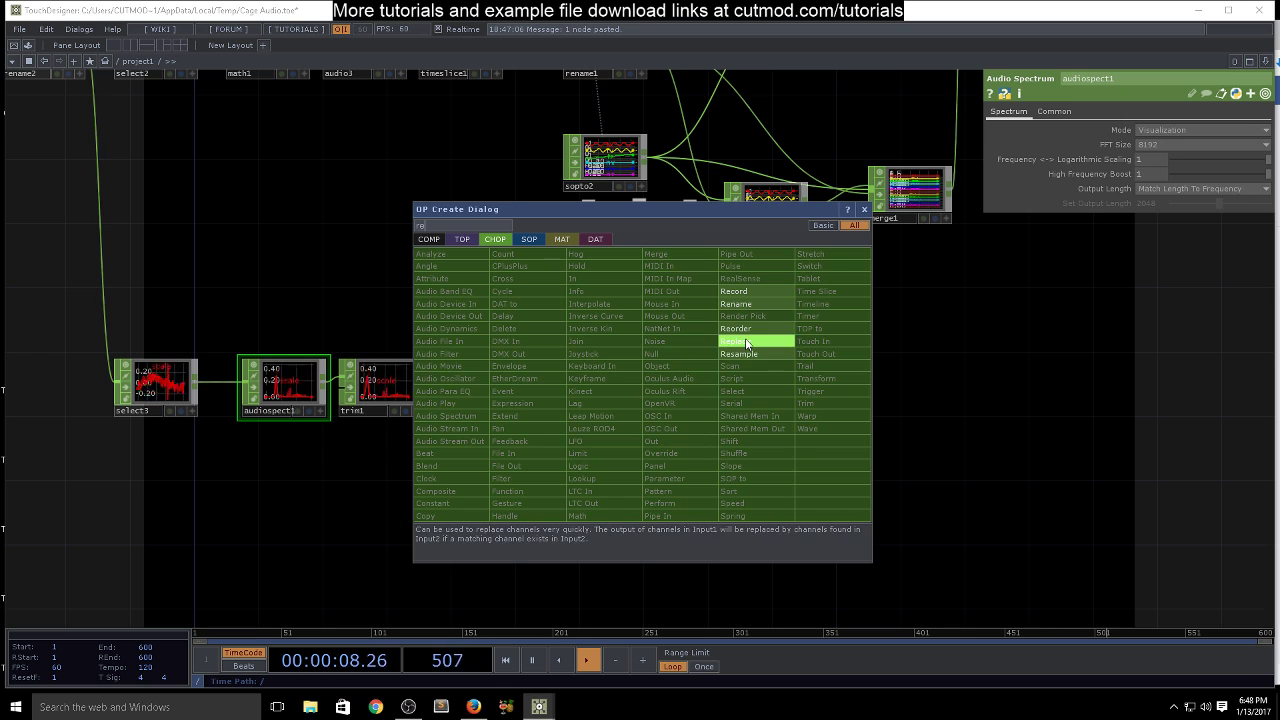
pyautogui.click(751, 357)
pyautogui.click(623, 376)
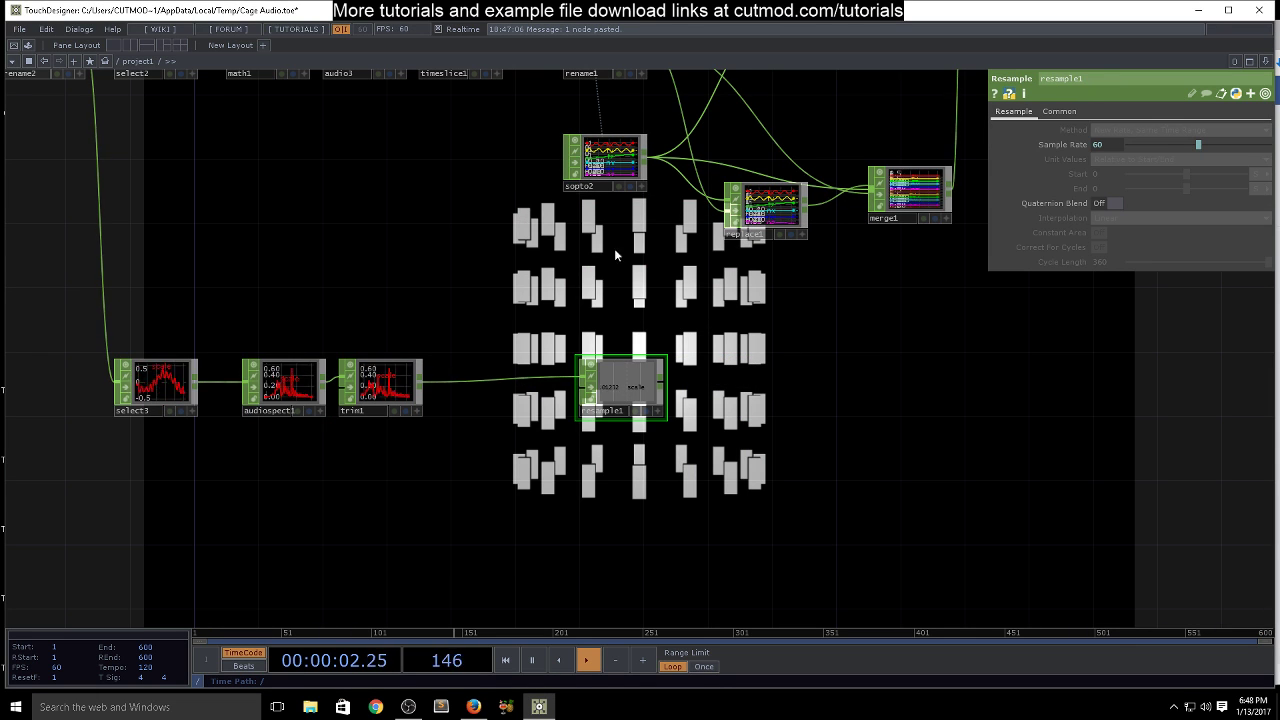
pyautogui.moveTo(615, 251); pyautogui.dragTo(617, 303)
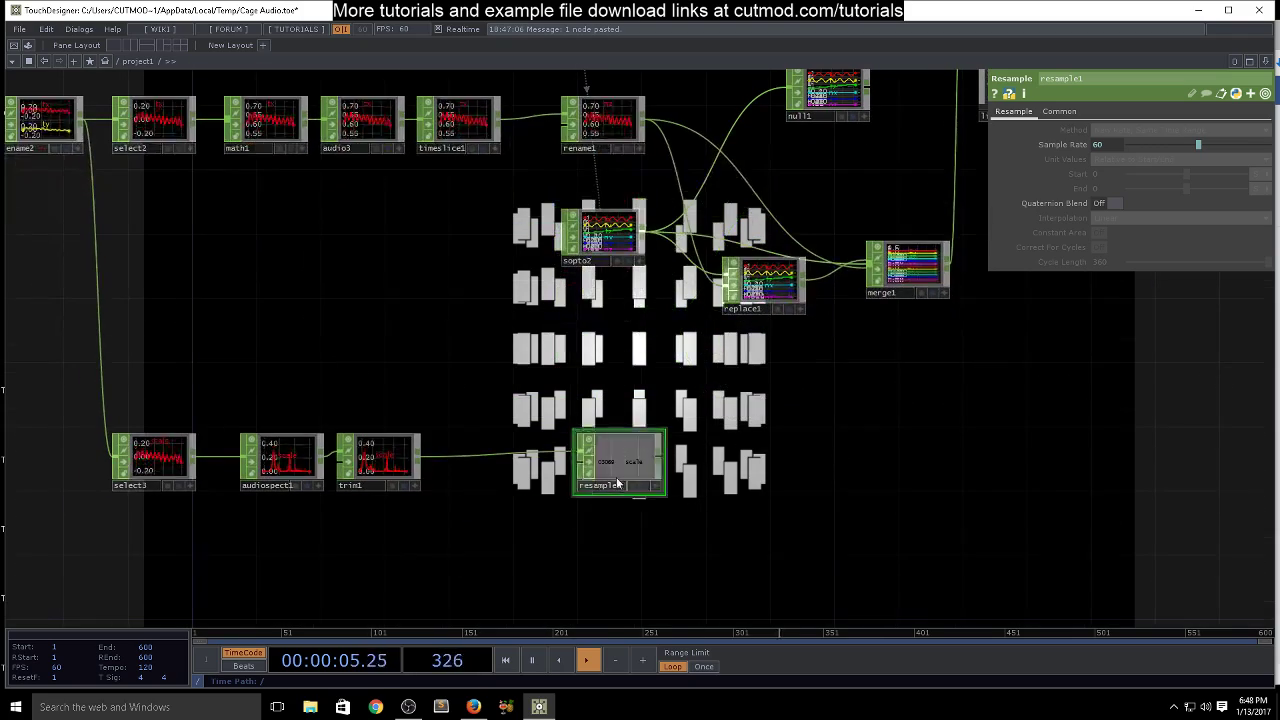
# Turn off Time Slice on resample1 and set its method to New Rate, New Interval
pyautogui.click(1062, 111)
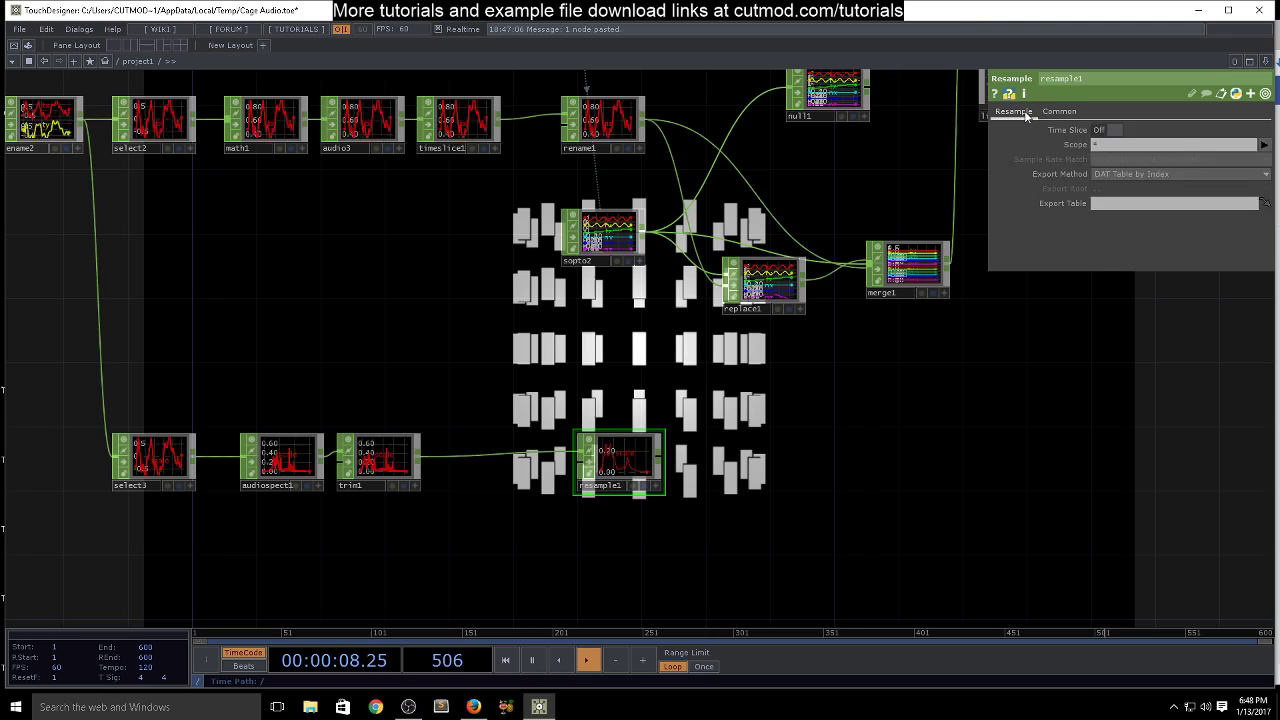
pyautogui.click(1026, 114)
pyautogui.click(1108, 129)
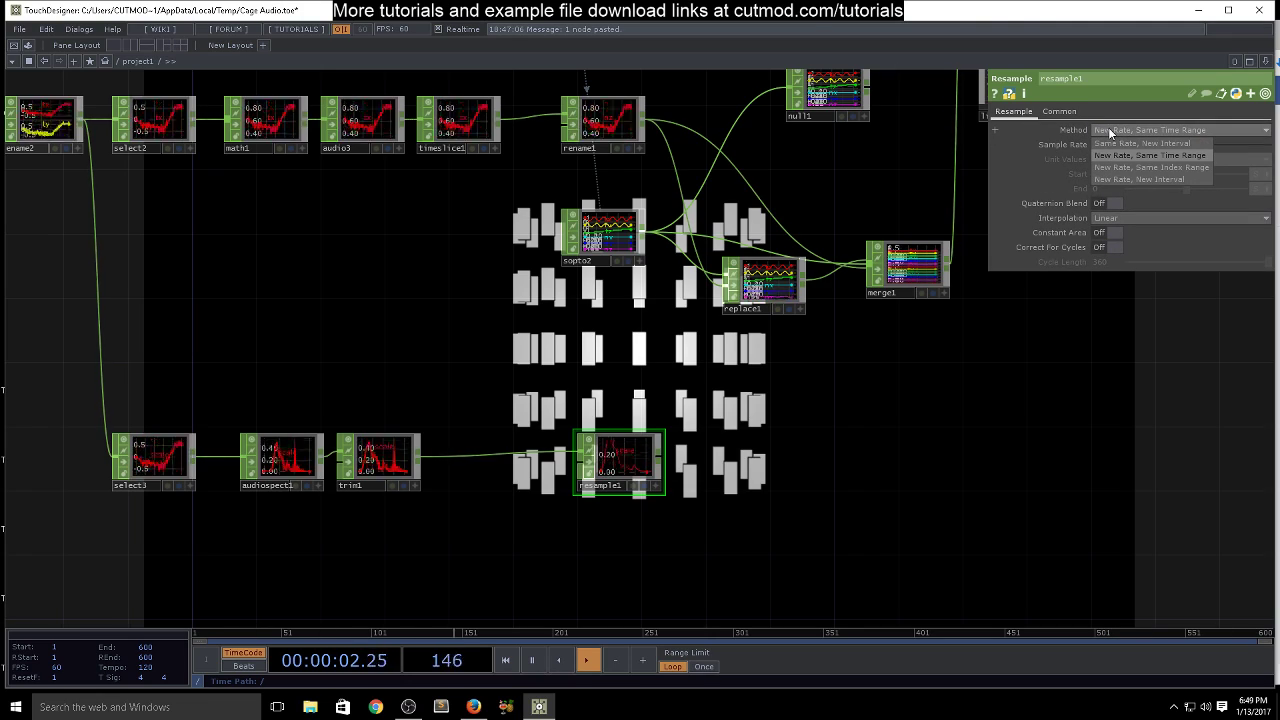
pyautogui.middleClick(404, 458)
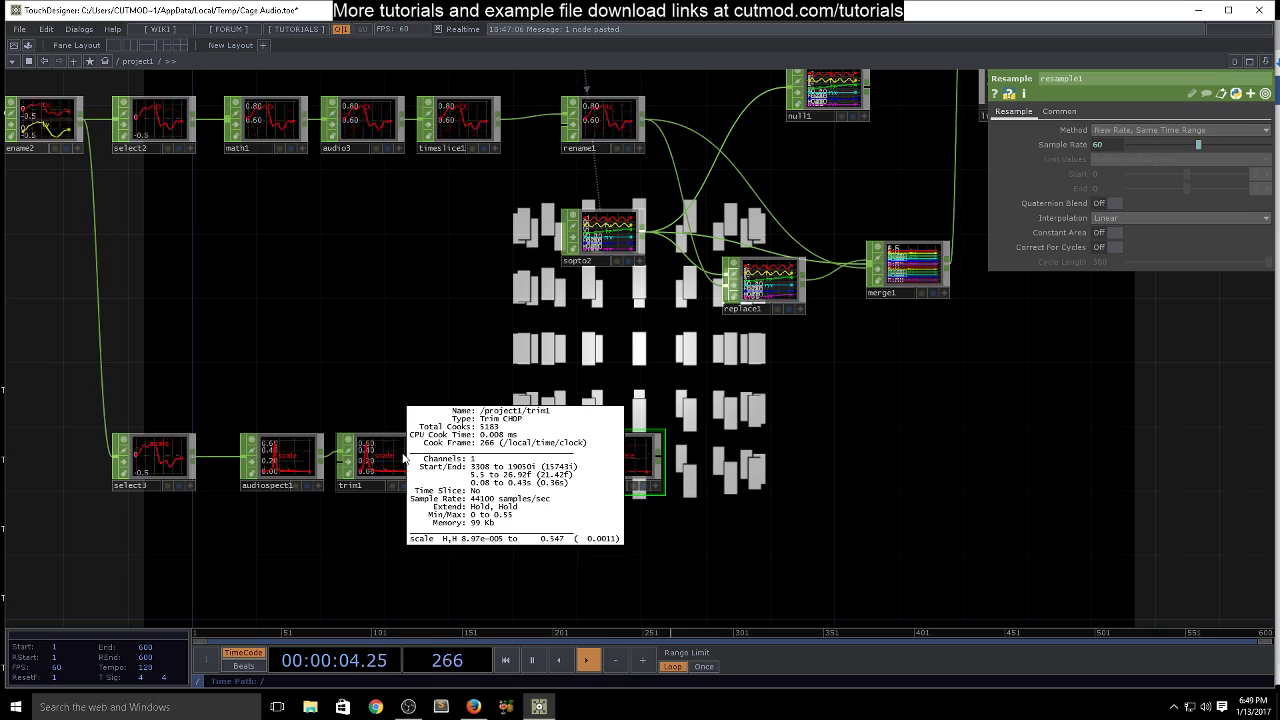
pyautogui.click(1116, 130)
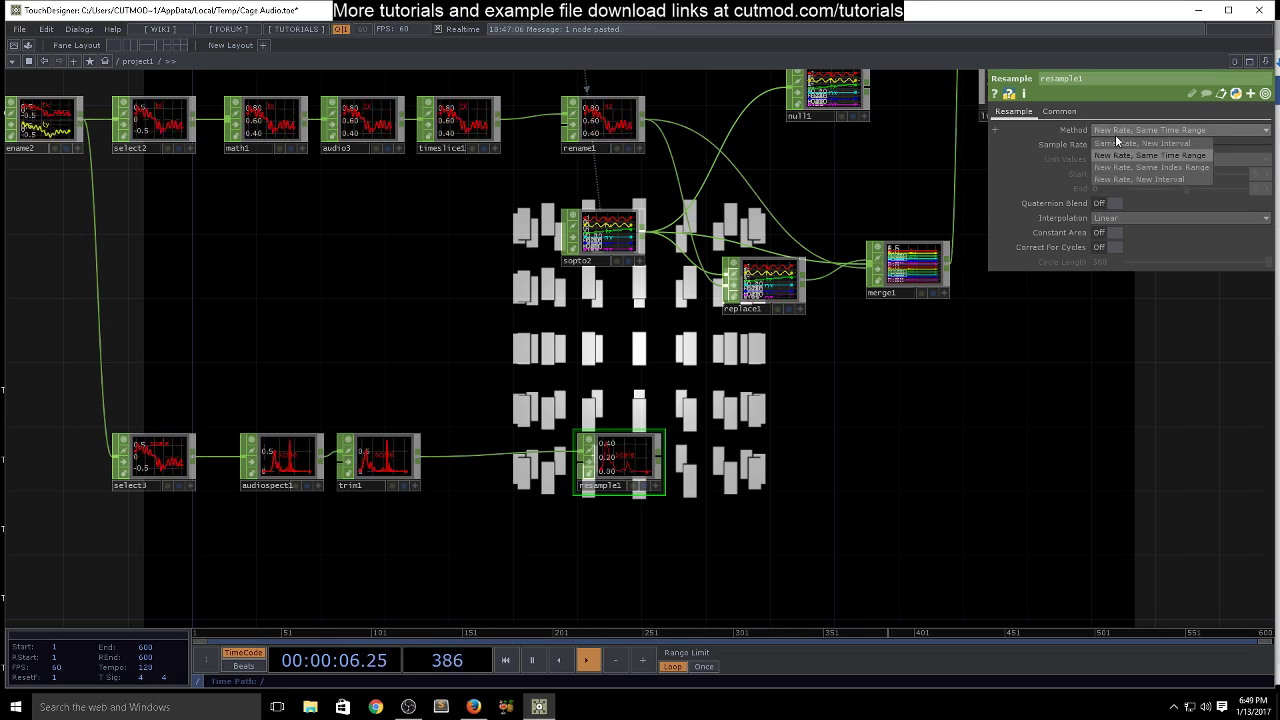
pyautogui.click(1121, 179)
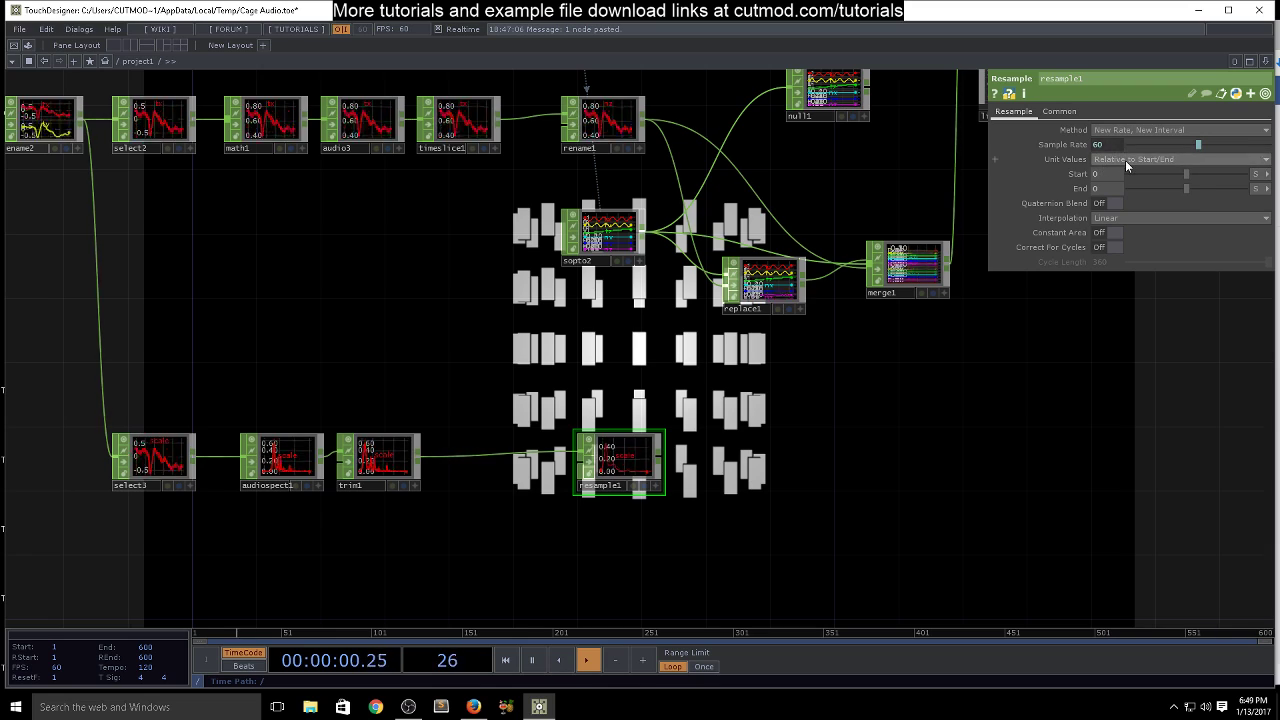
# Connect sopto2 to resample1's start/end reference input and compare the sample ranges of the two nodes
pyautogui.click(1125, 160)
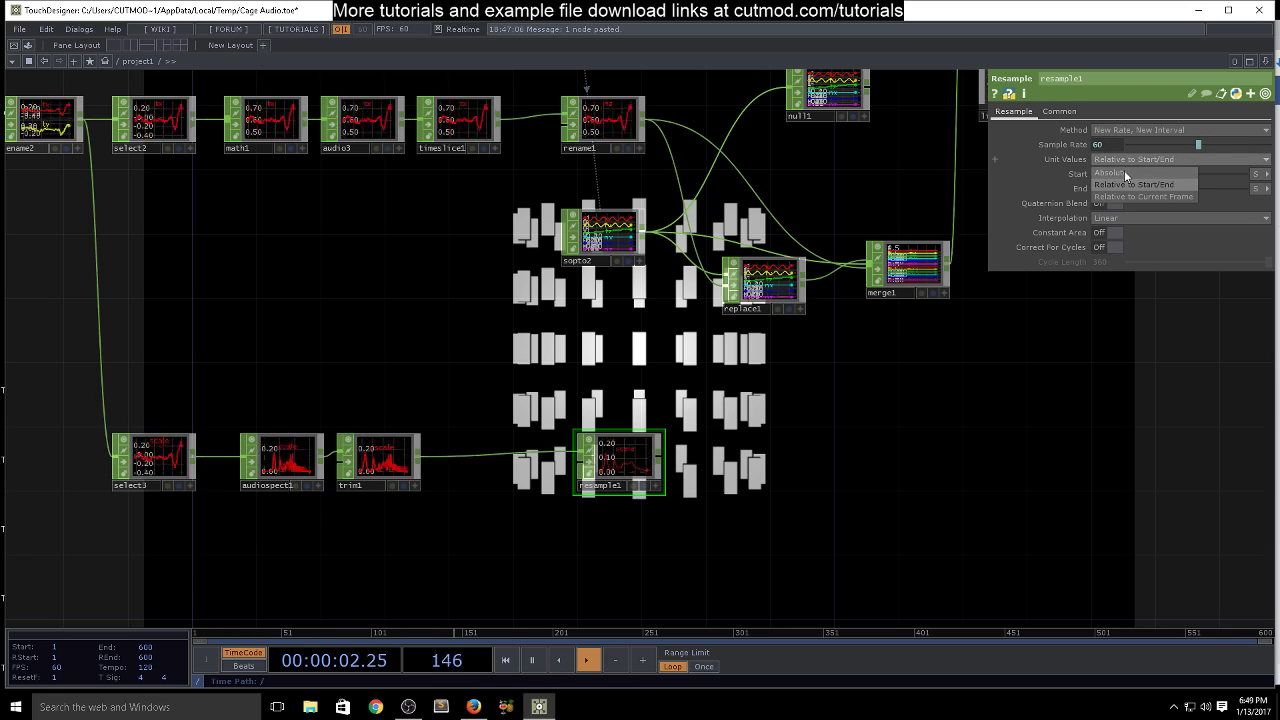
pyautogui.click(621, 354)
pyautogui.moveTo(645, 238); pyautogui.dragTo(569, 494)
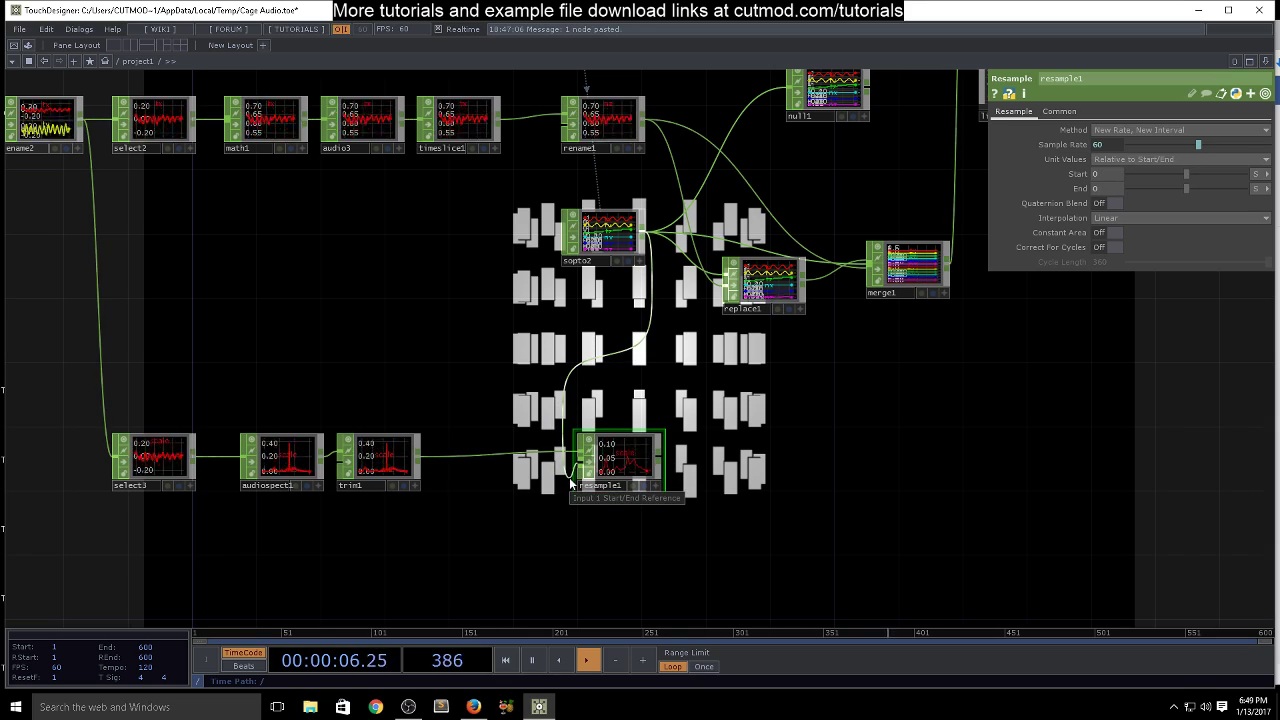
pyautogui.click(569, 477)
pyautogui.middleClick(628, 475)
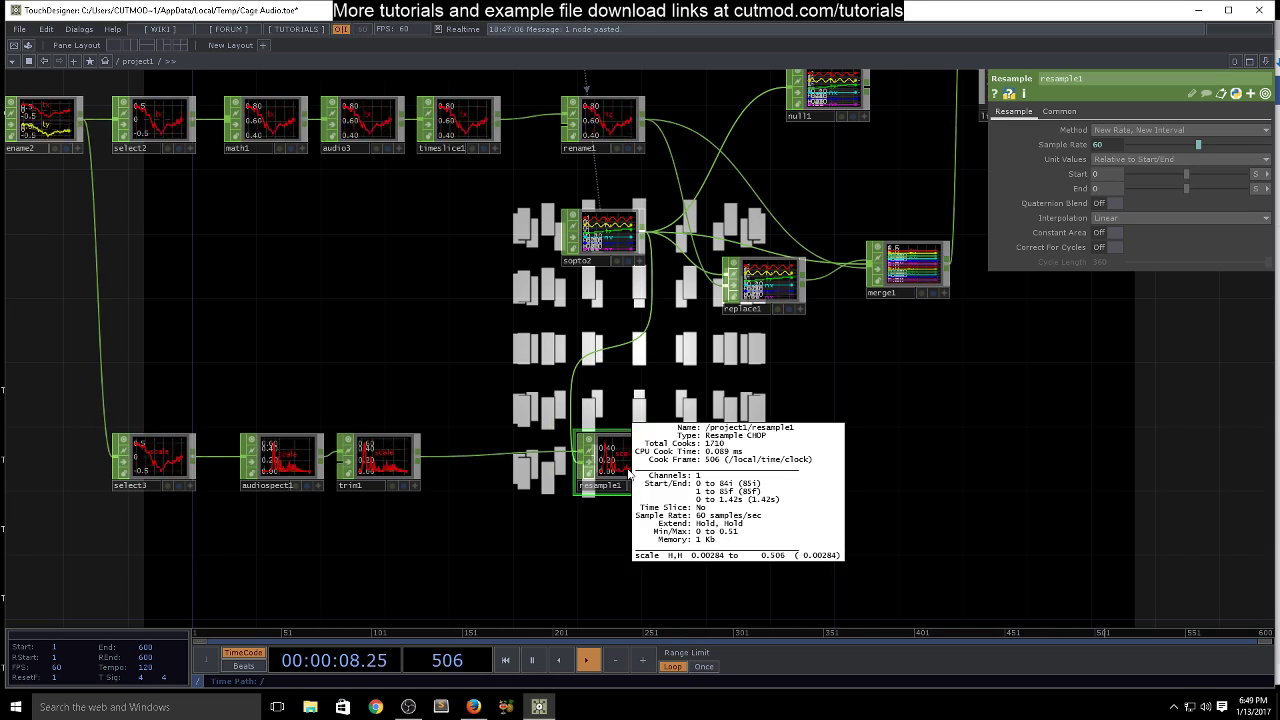
pyautogui.middleClick(610, 240)
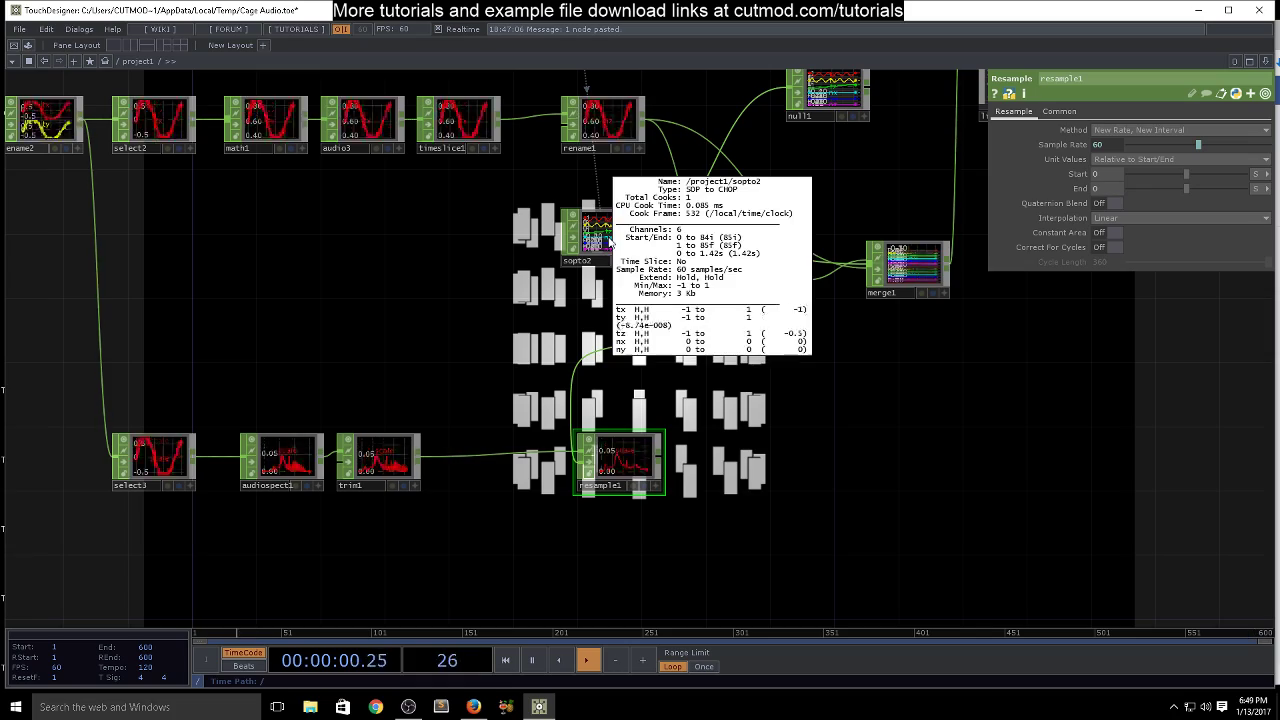
# Move merge1 and replace1 up beside geo1, clear of the space between sopto2 and null1
pyautogui.moveTo(722, 443); pyautogui.dragTo(576, 489)
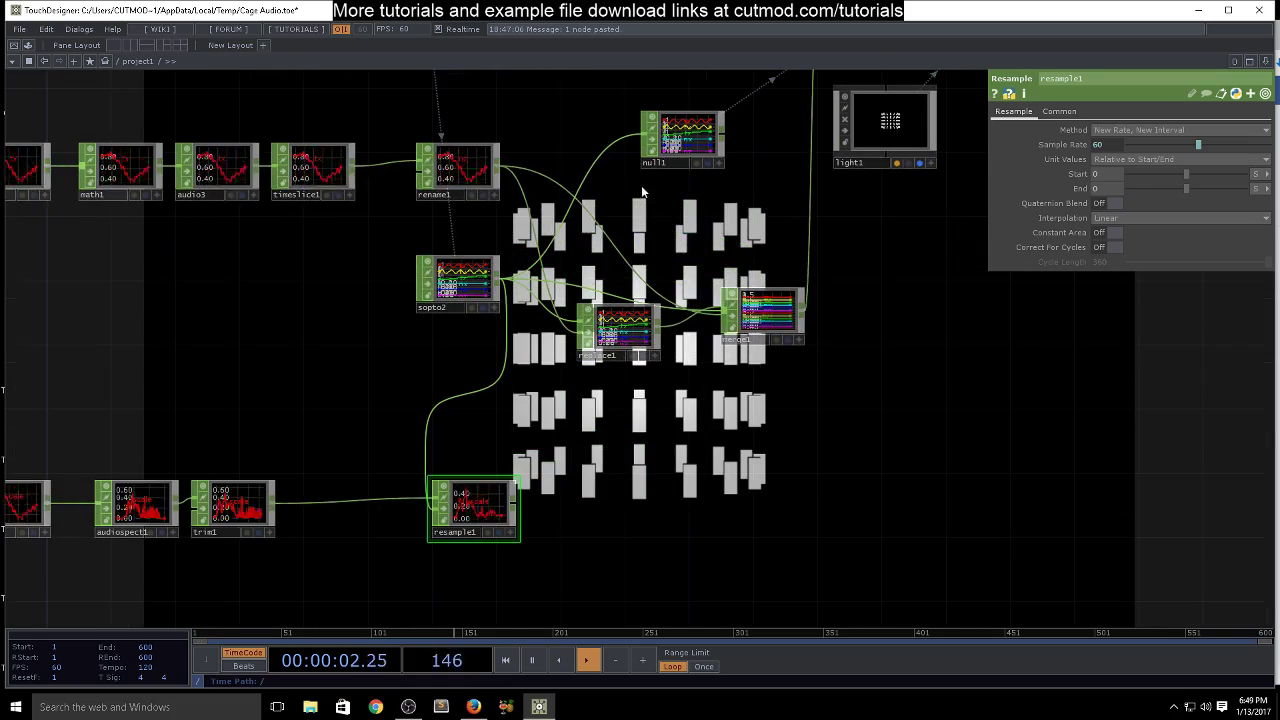
pyautogui.scroll(-2, 768, 265)
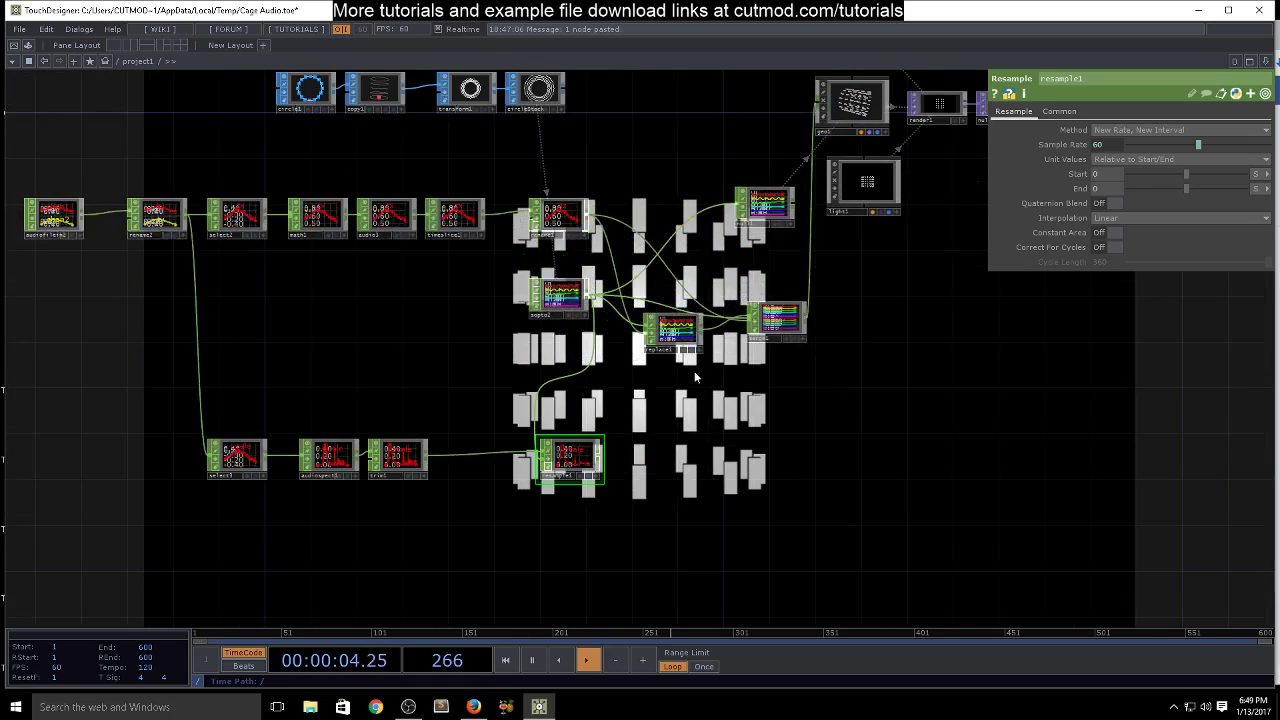
pyautogui.moveTo(779, 318); pyautogui.dragTo(743, 111)
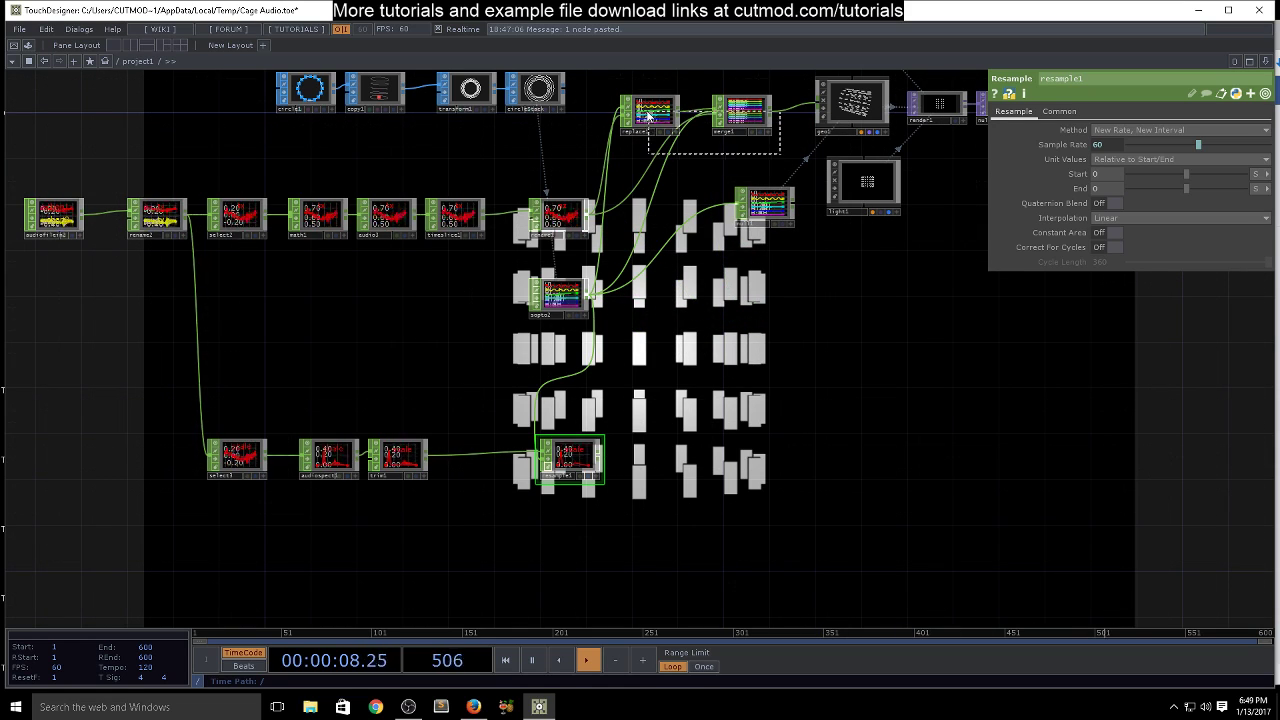
pyautogui.moveTo(647, 116); pyautogui.dragTo(625, 120)
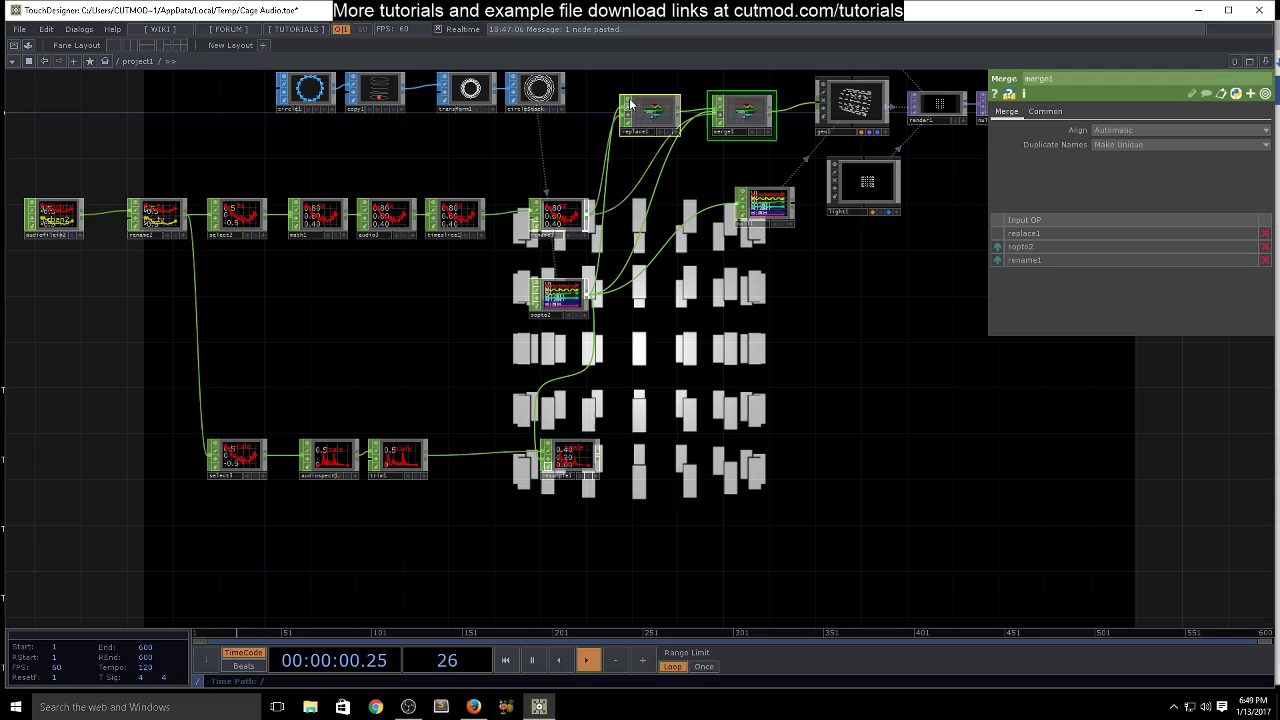
pyautogui.moveTo(738, 287); pyautogui.dragTo(742, 188)
pyautogui.moveTo(738, 529); pyautogui.dragTo(740, 334)
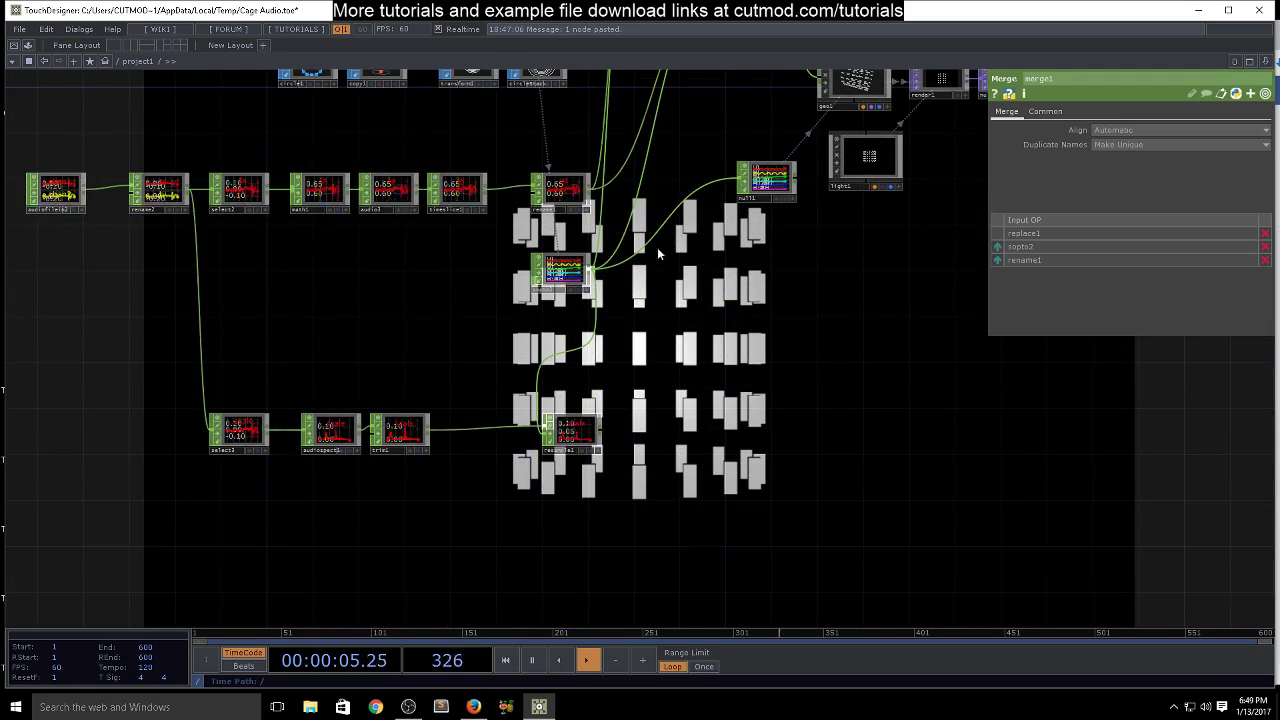
# Insert a Merge CHOP between sopto2 and null1 and connect resample1 as its second input
pyautogui.rightClick(661, 212)
pyautogui.click(700, 218)
pyautogui.write('mer')
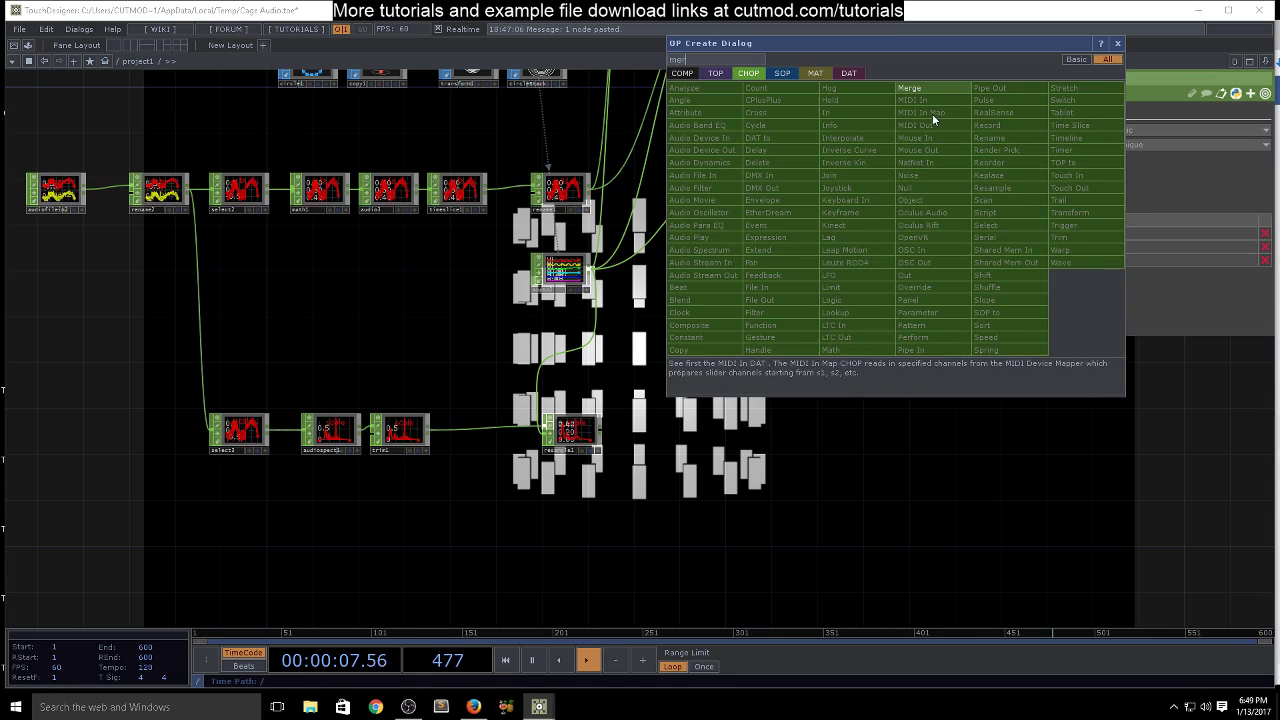
pyautogui.press('Return')
pyautogui.click(700, 270)
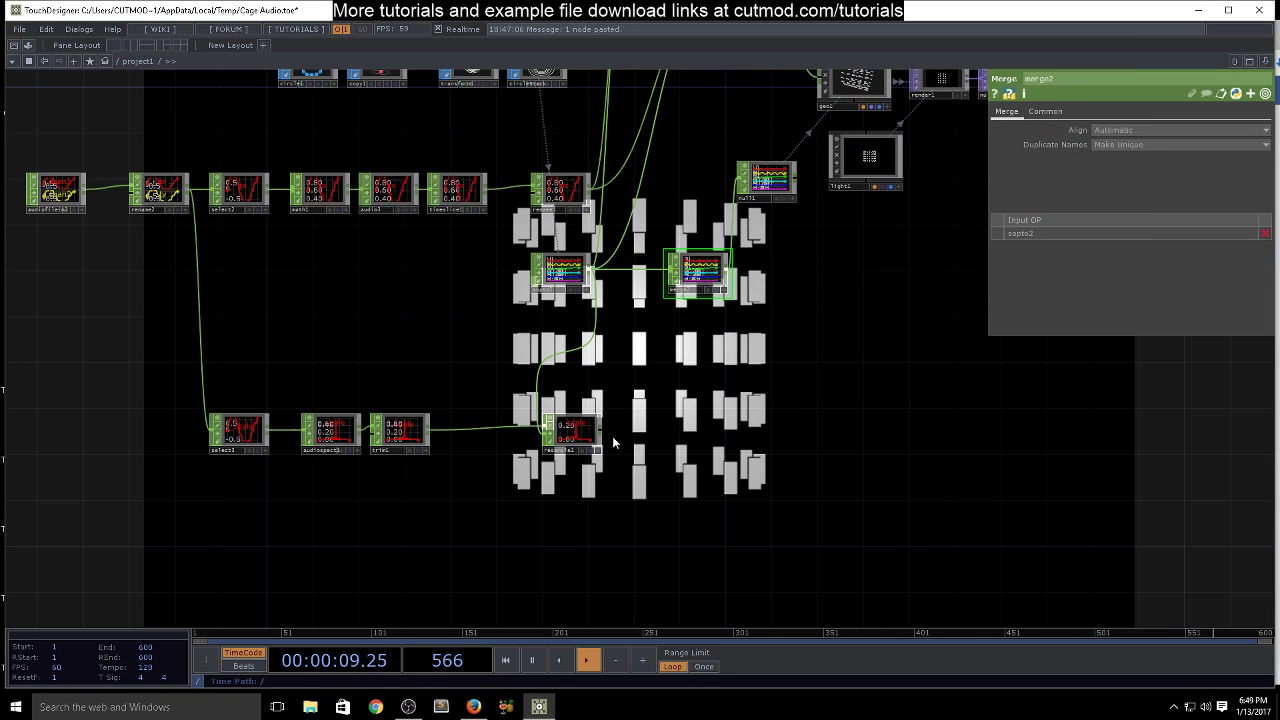
pyautogui.moveTo(597, 440); pyautogui.dragTo(677, 280)
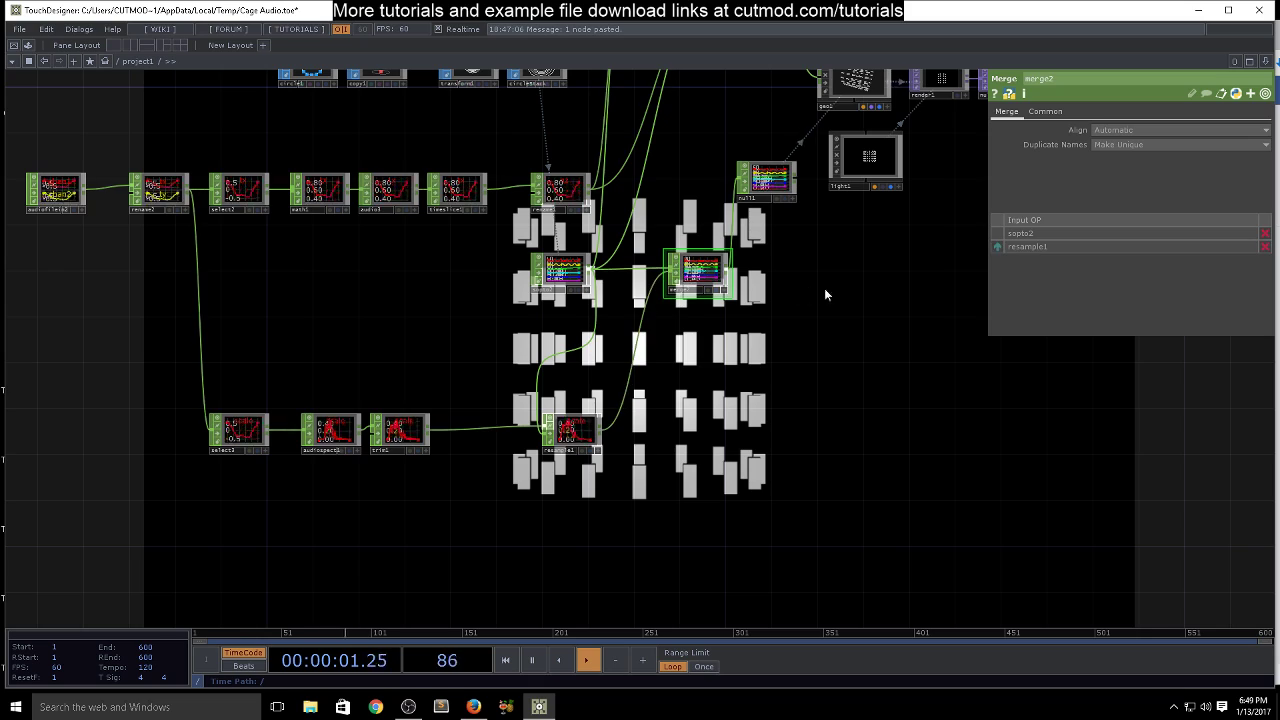
# Assign the scale channel to geo1's instance SX, SY and SZ parameters
pyautogui.moveTo(823, 346); pyautogui.dragTo(708, 426)
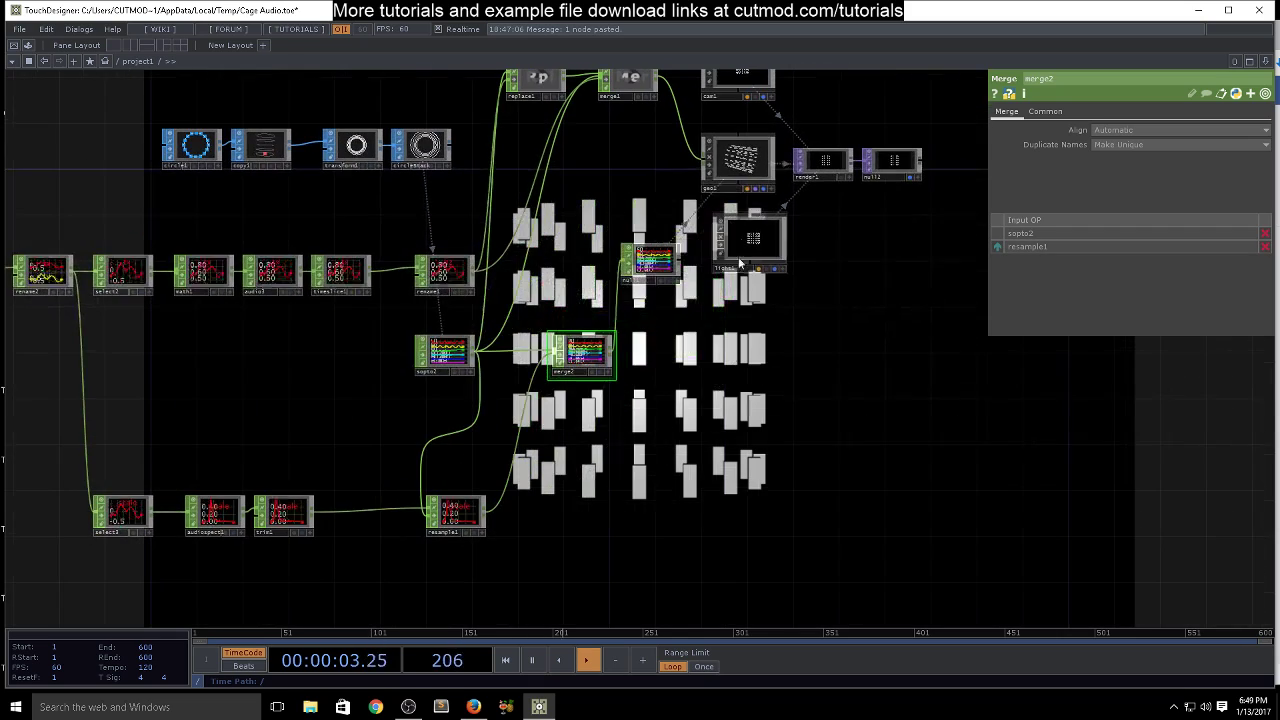
pyautogui.click(738, 158)
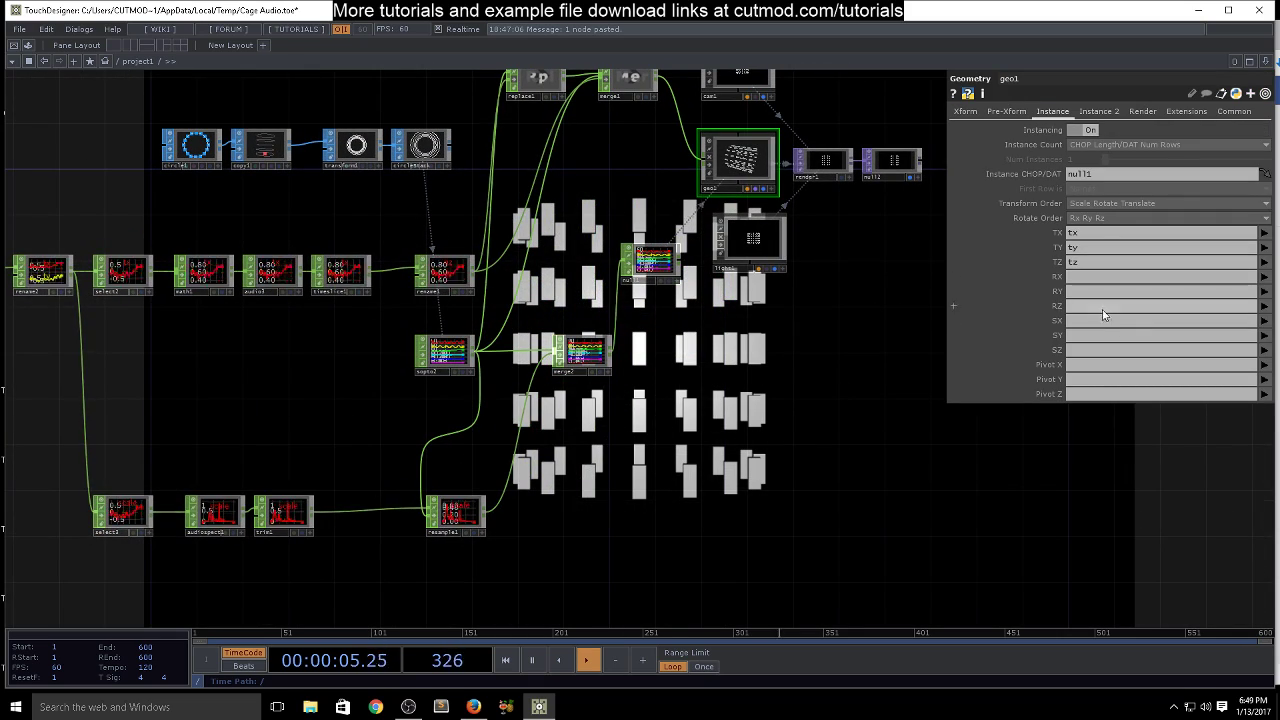
pyautogui.click(1261, 321)
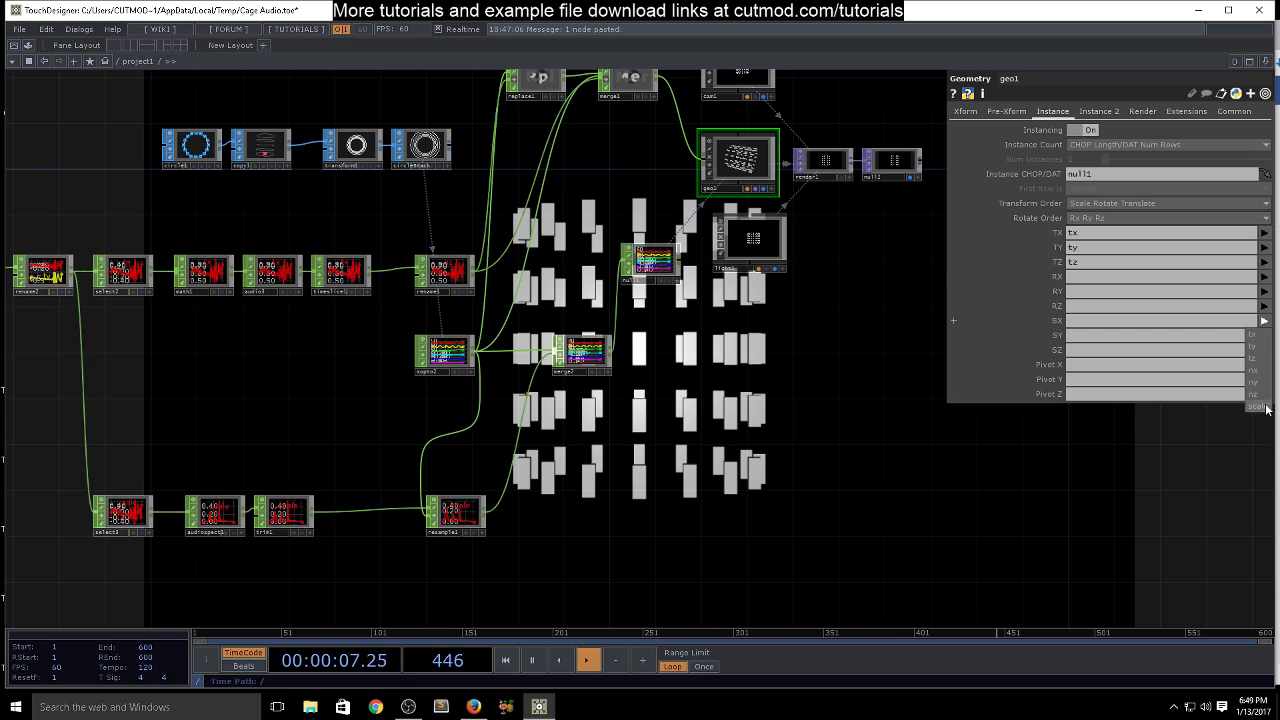
pyautogui.click(1256, 405)
pyautogui.click(1263, 335)
pyautogui.click(1262, 418)
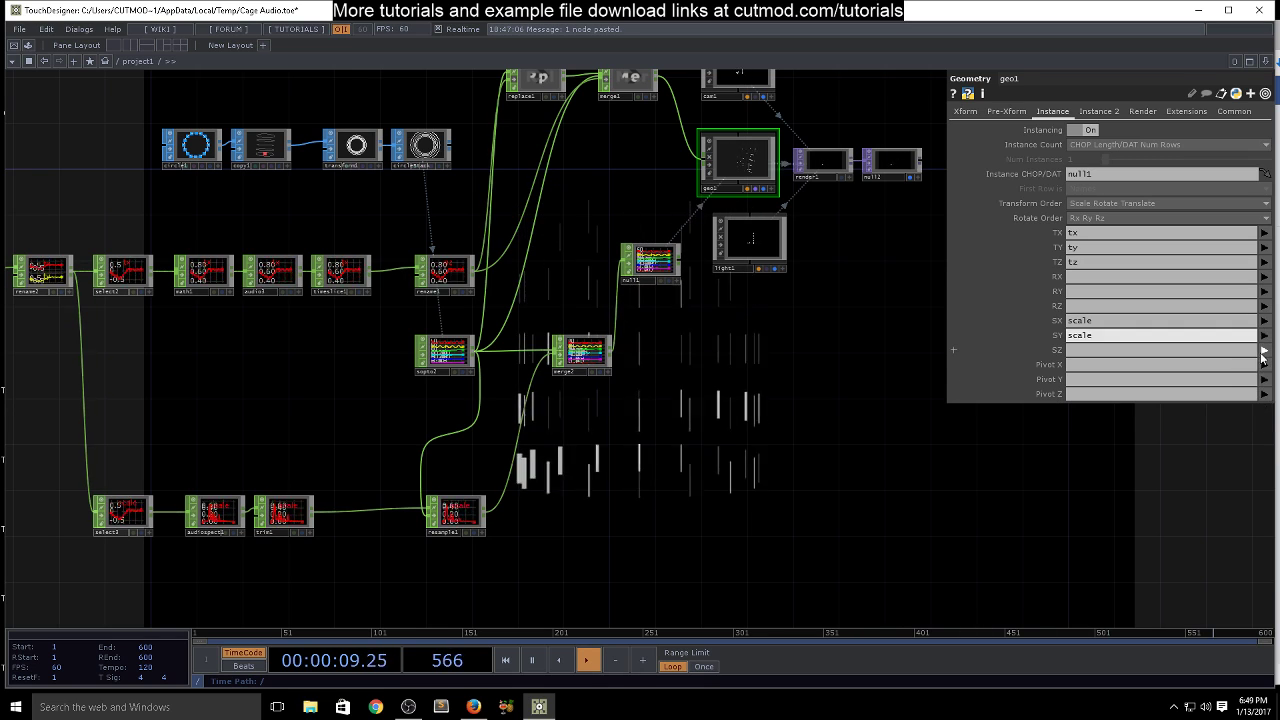
pyautogui.click(1263, 350)
pyautogui.click(1259, 435)
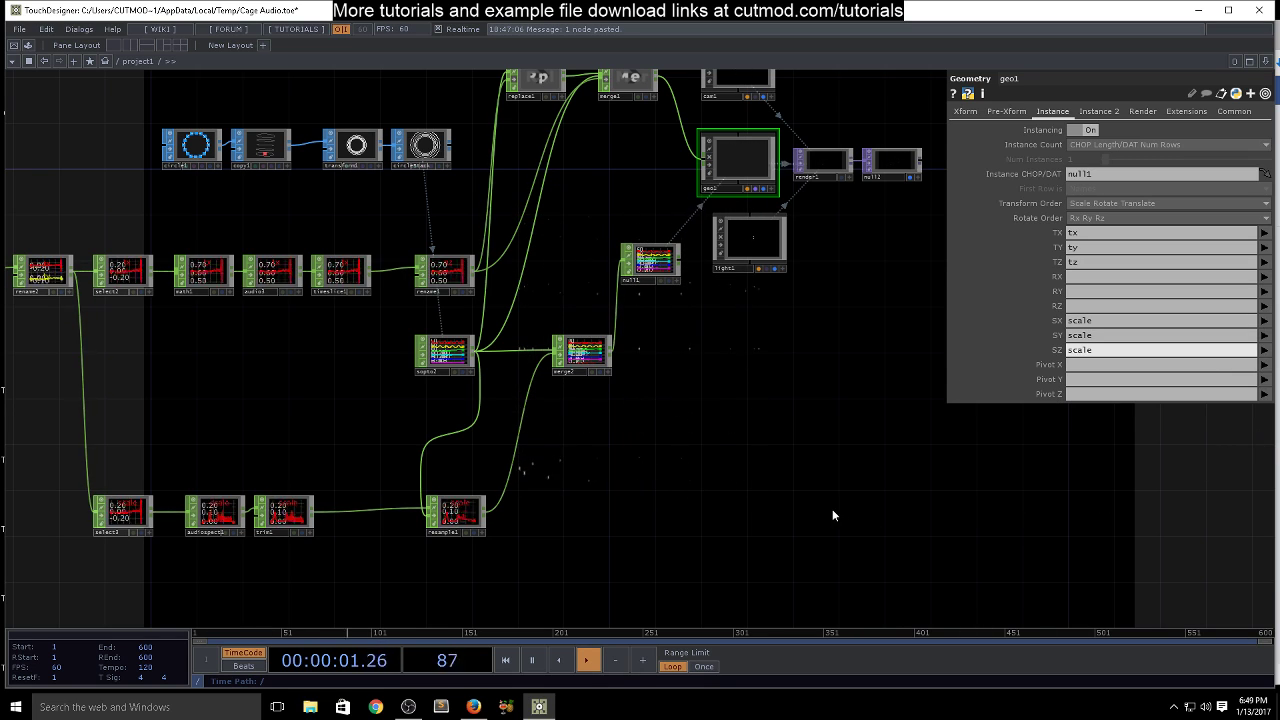
# Examine how the instanced rectangles react to the audio and inspect the combined channels in merge2
pyautogui.moveTo(762, 507); pyautogui.dragTo(766, 374)
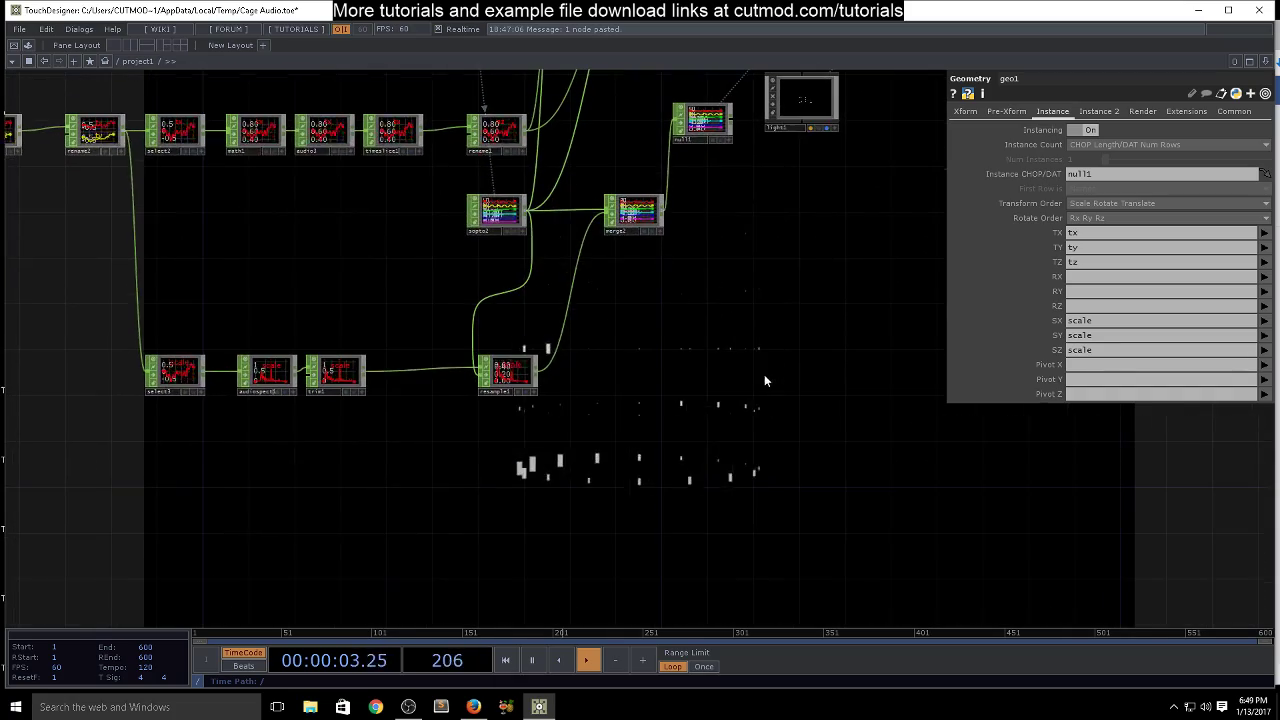
pyautogui.moveTo(691, 426); pyautogui.dragTo(557, 628)
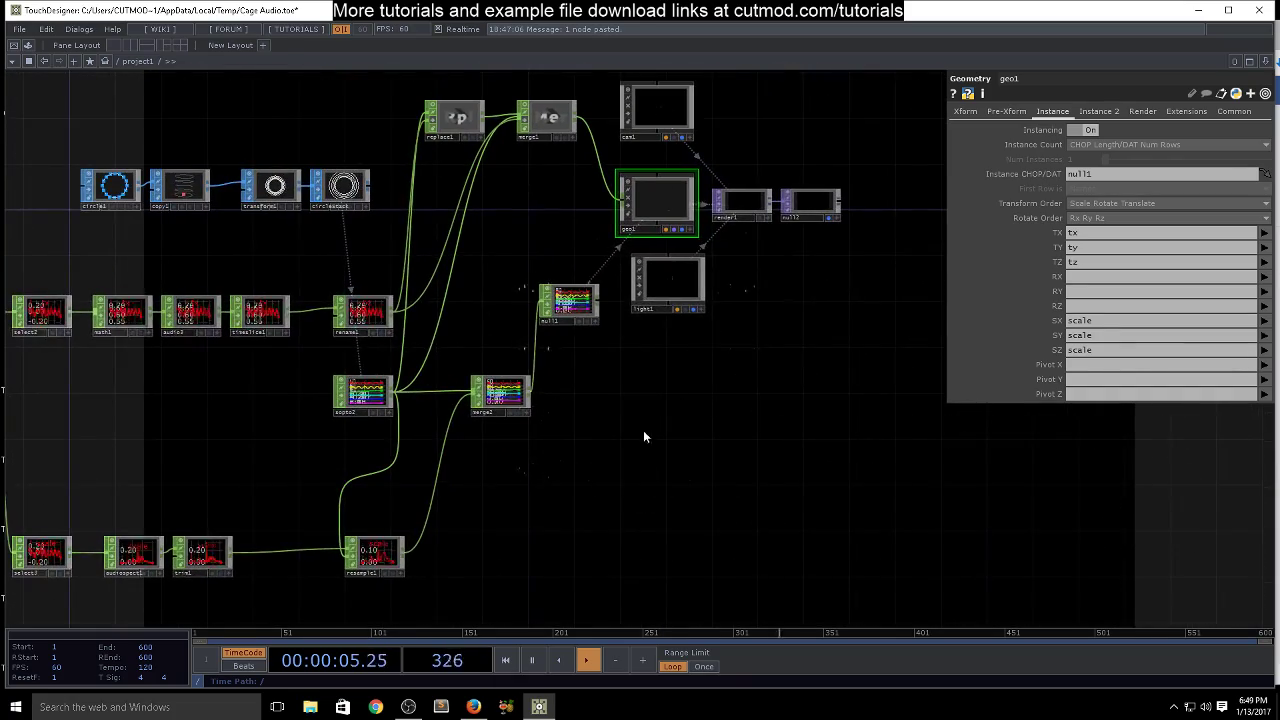
pyautogui.moveTo(654, 413); pyautogui.dragTo(909, 444)
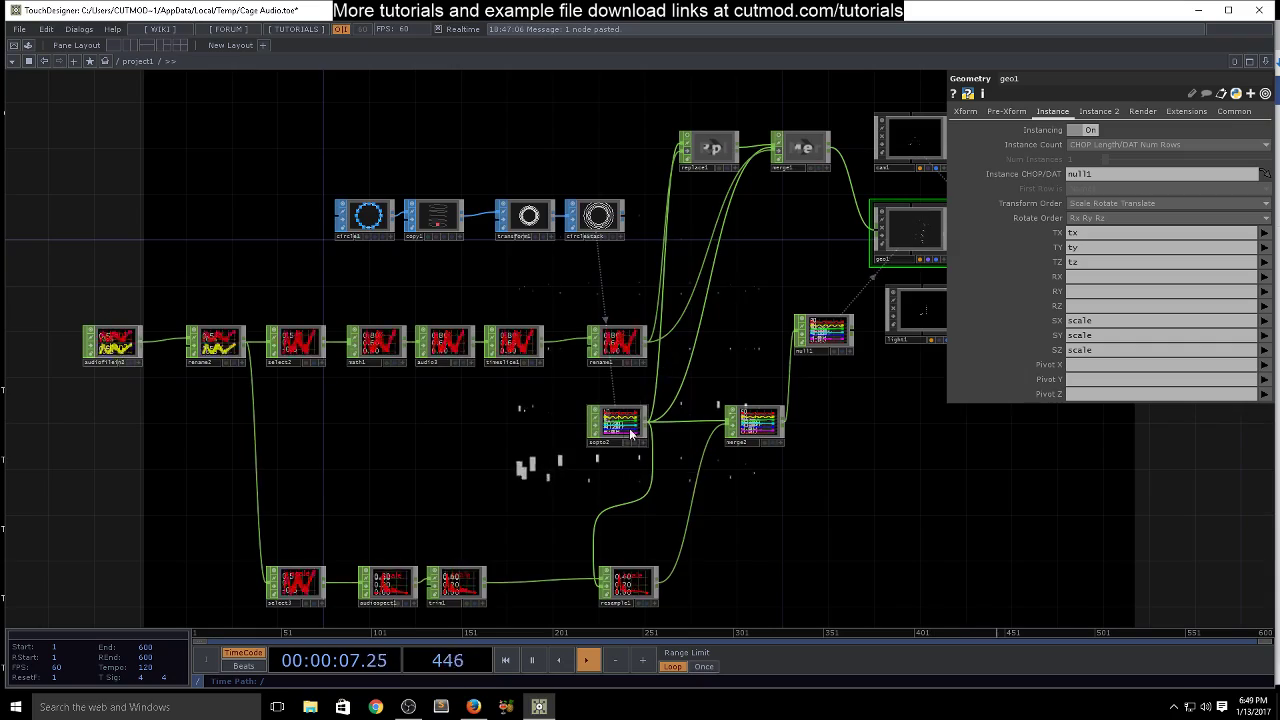
pyautogui.scroll(5, 624, 440)
pyautogui.scroll(-4, 637, 548)
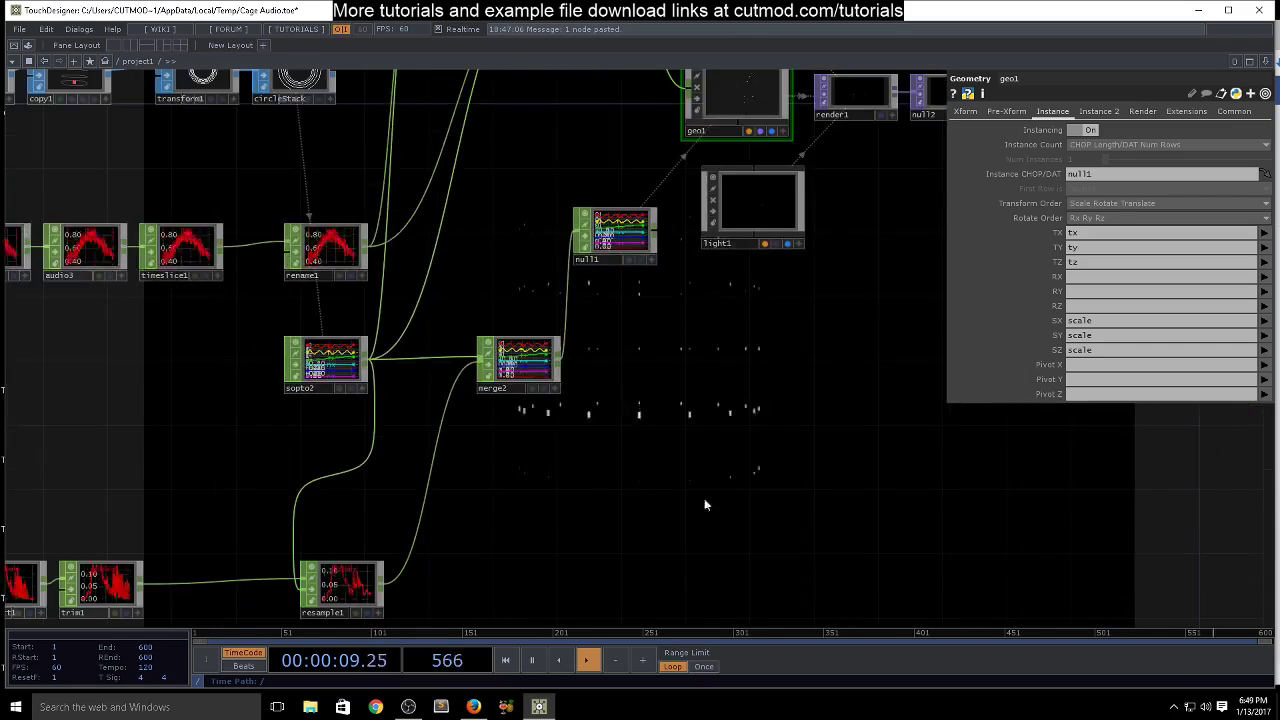
pyautogui.scroll(5, 525, 383)
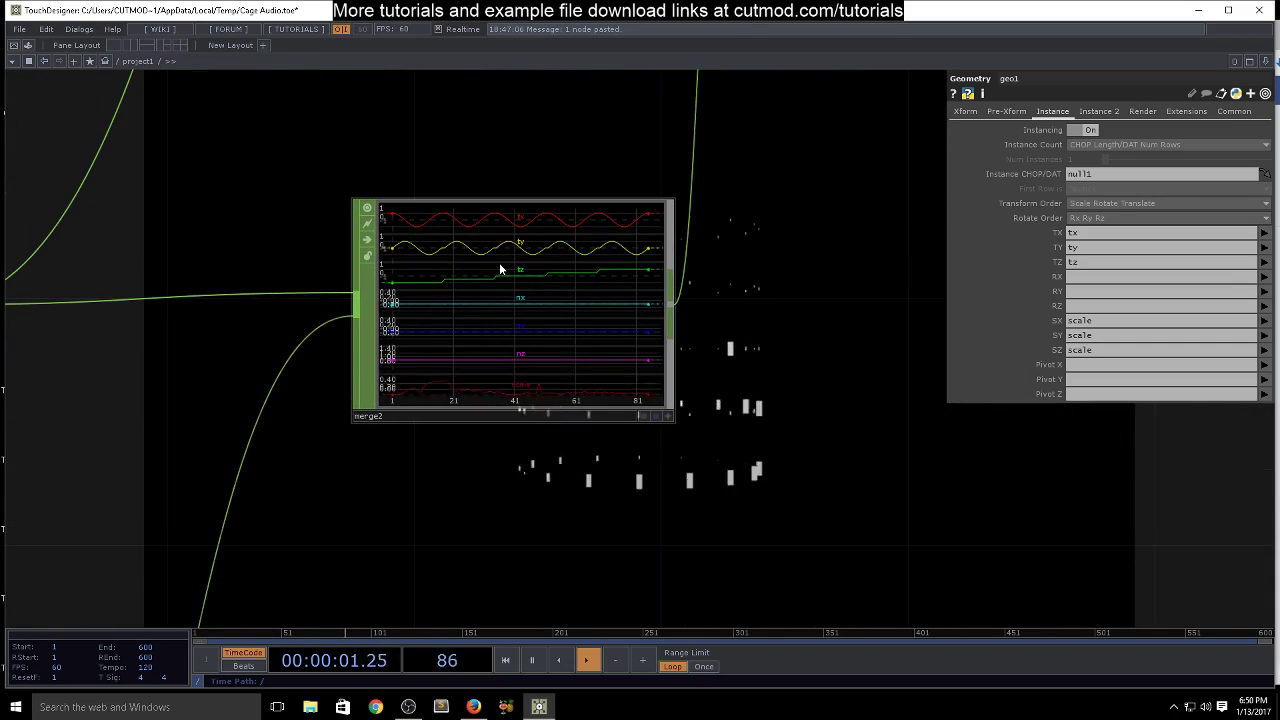
# Assign the nx, ny and nz channels to geo1's Rotate To Vector X, Y and Z instance parameters
pyautogui.scroll(-3, 525, 313)
pyautogui.scroll(-3, 520, 313)
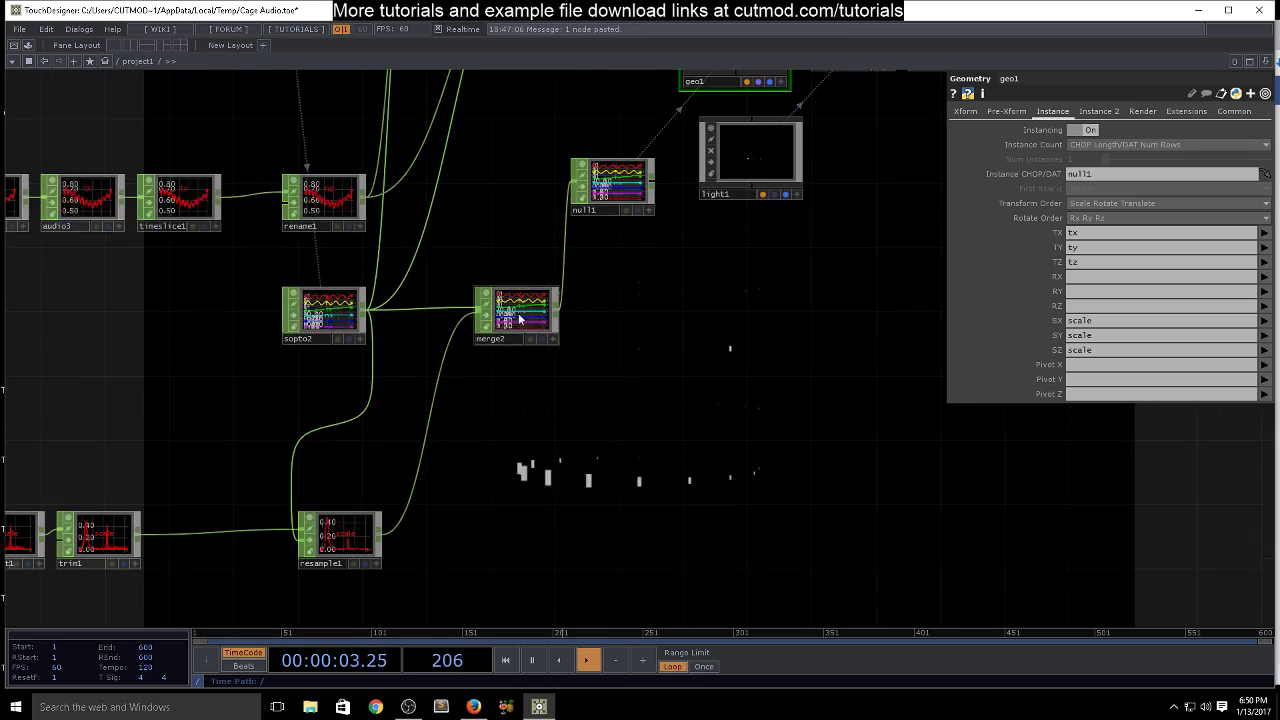
pyautogui.scroll(3, 652, 241)
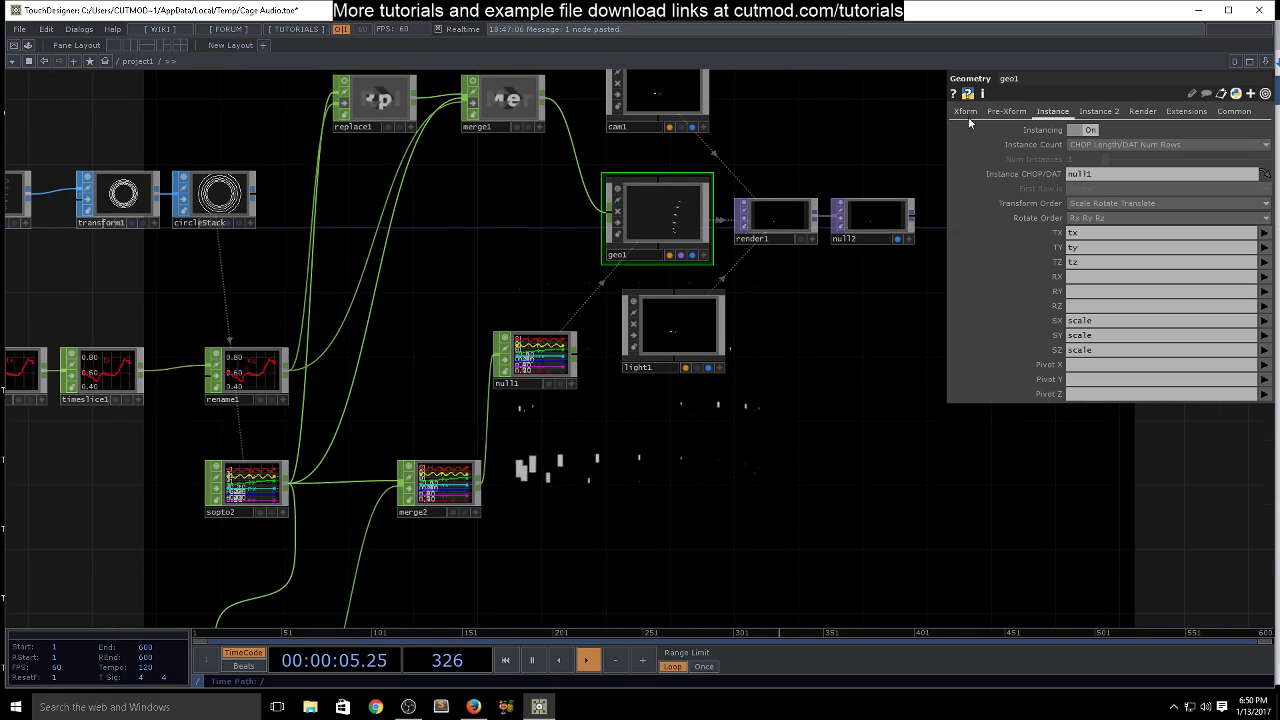
pyautogui.click(1105, 111)
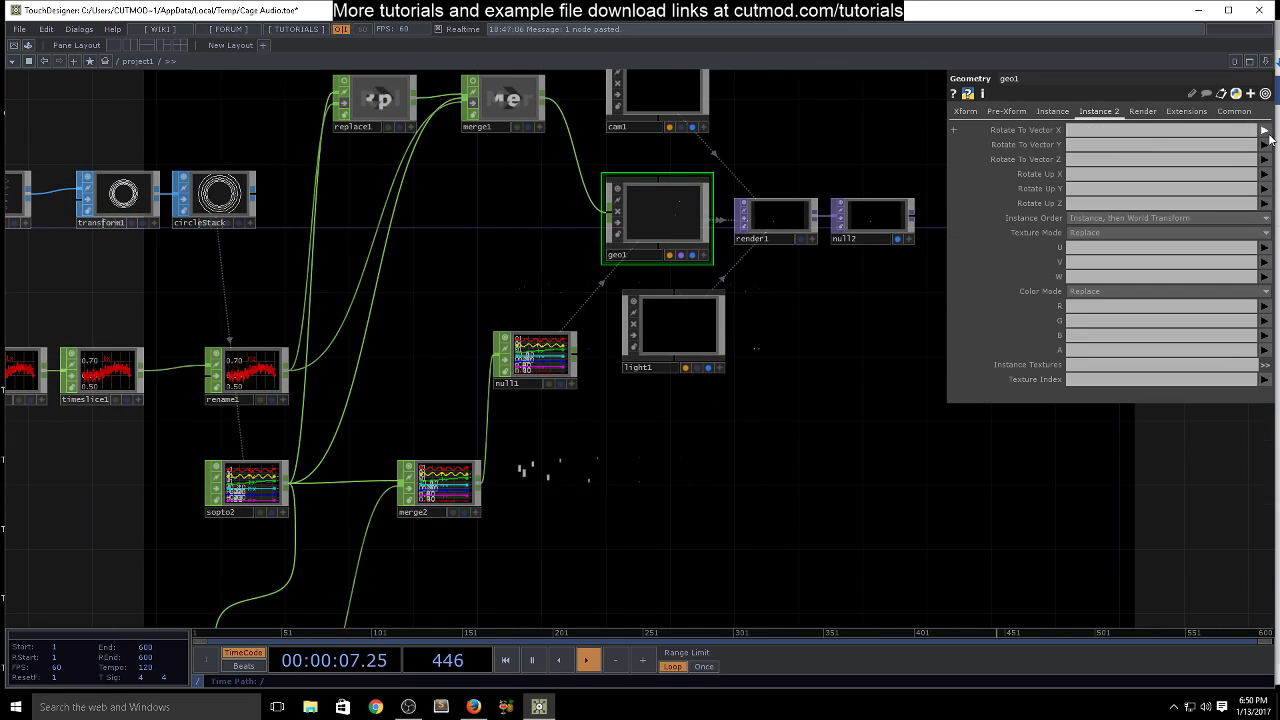
pyautogui.click(1257, 180)
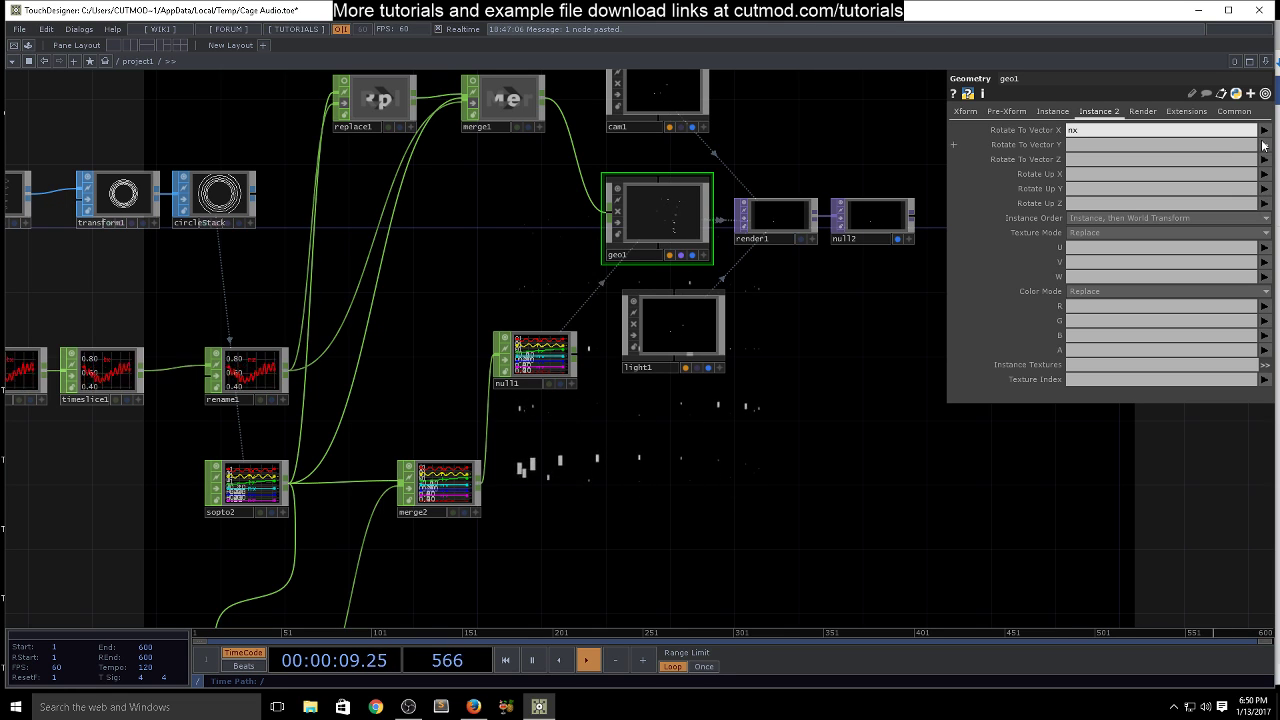
pyautogui.click(1266, 147)
pyautogui.click(1257, 206)
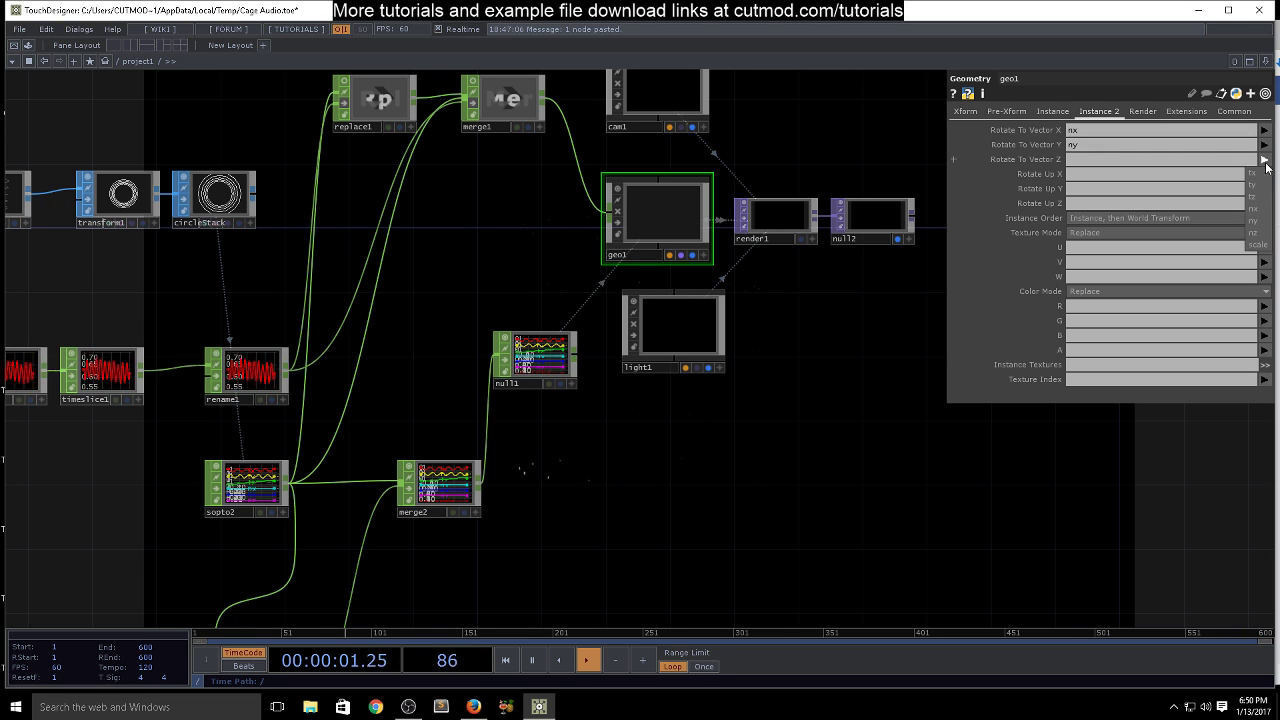
pyautogui.click(1264, 159)
pyautogui.click(1257, 237)
# Inside geo1, set box1's size to 0.1 in Z and 0.5 in Y, and return to the project network
pyautogui.moveTo(738, 520); pyautogui.dragTo(660, 404)
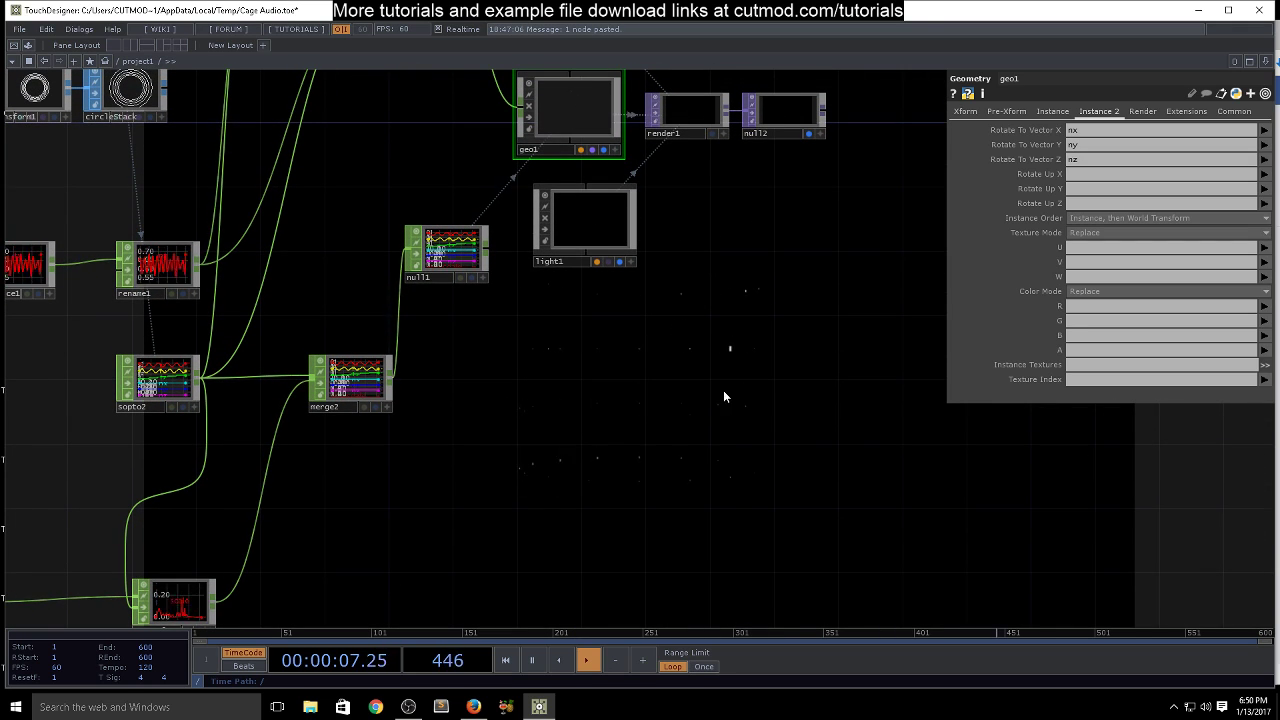
pyautogui.moveTo(724, 424); pyautogui.dragTo(774, 539)
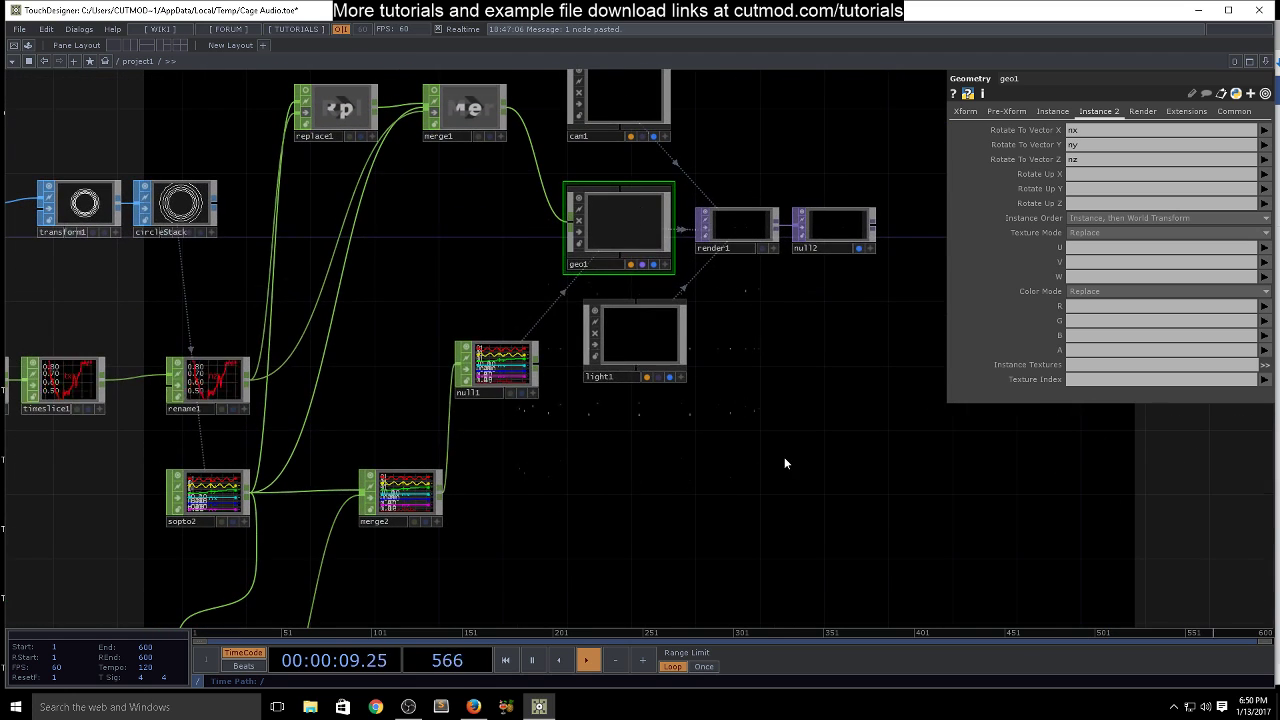
pyautogui.doubleClick(639, 232)
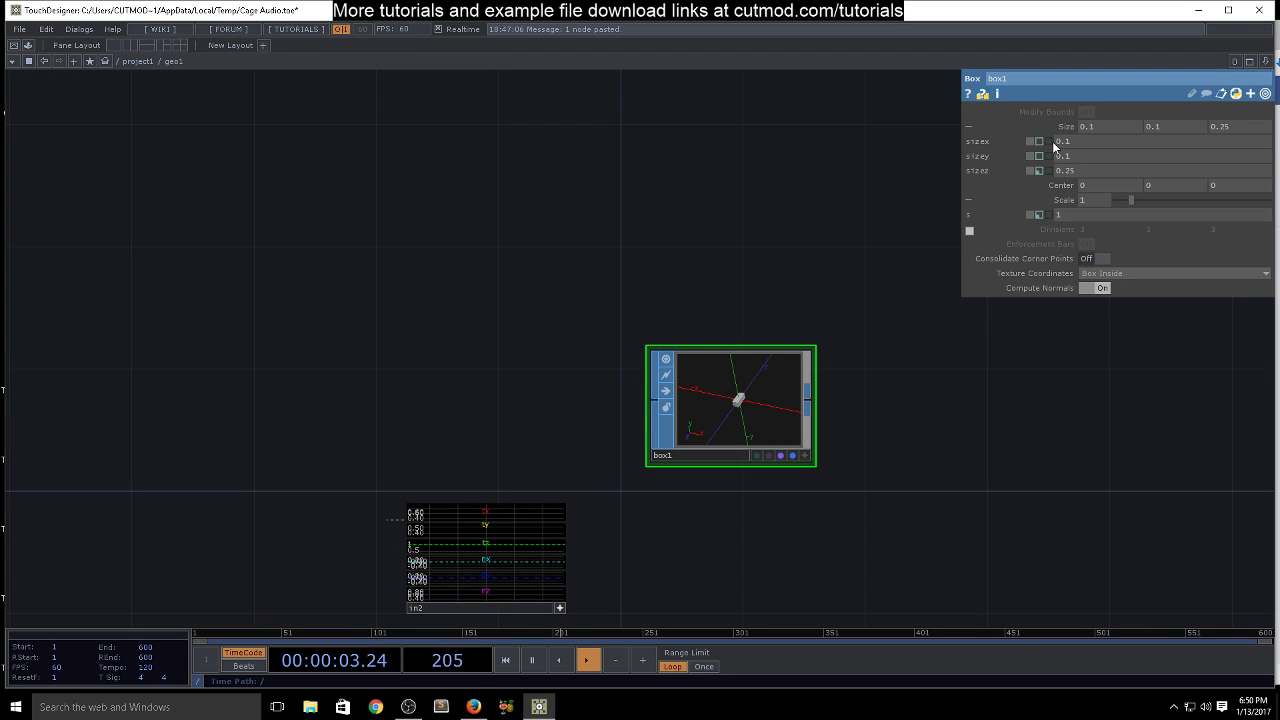
pyautogui.write('0.1')
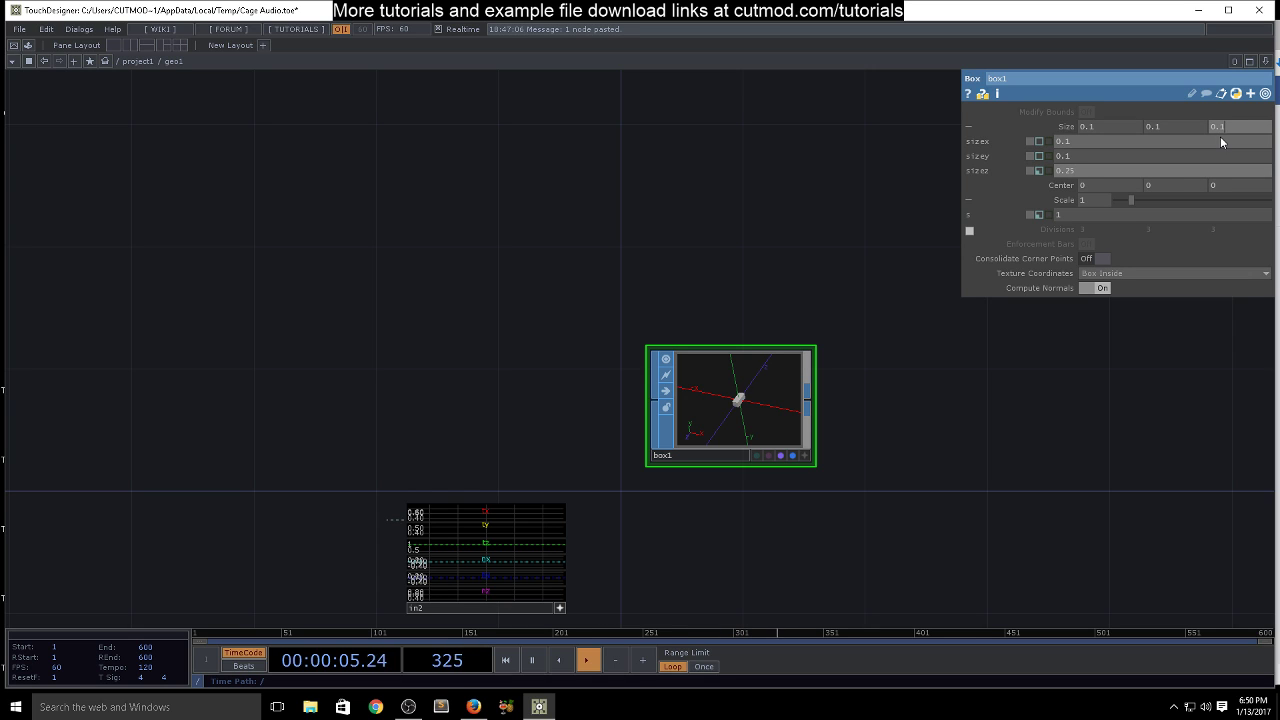
pyautogui.press('Return')
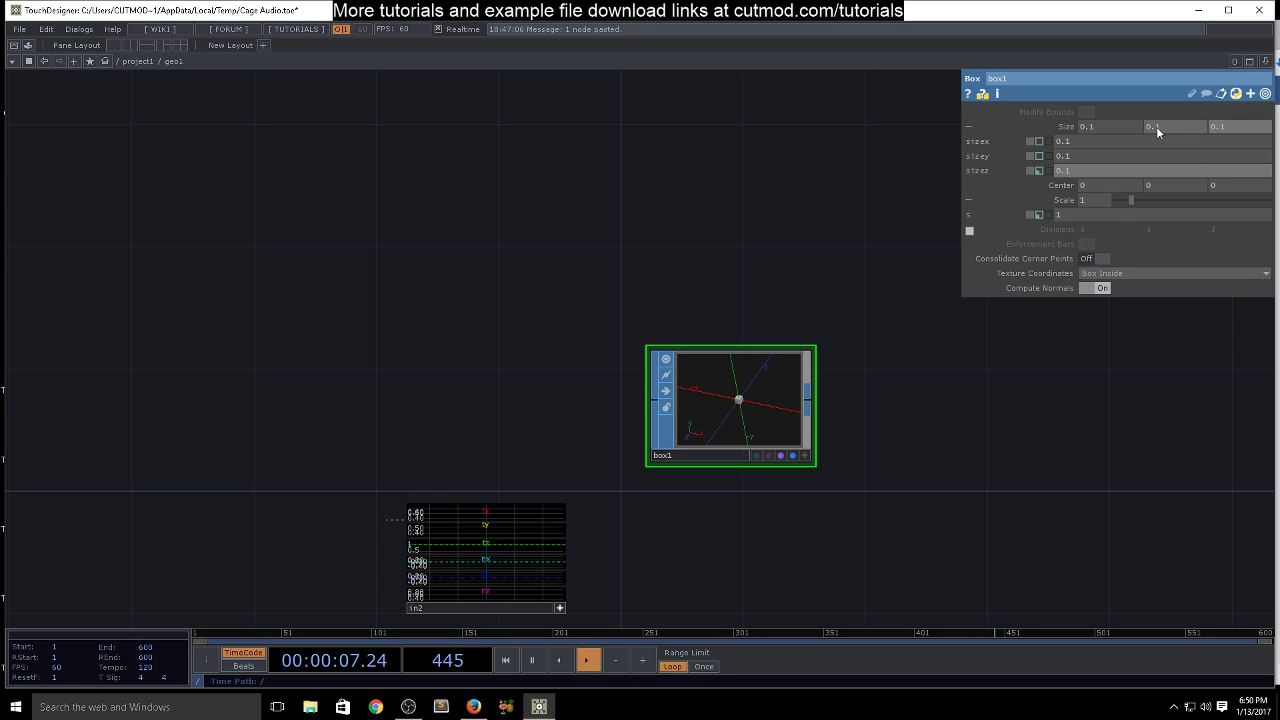
pyautogui.click(1182, 130)
pyautogui.write('0.5')
pyautogui.press('Return')
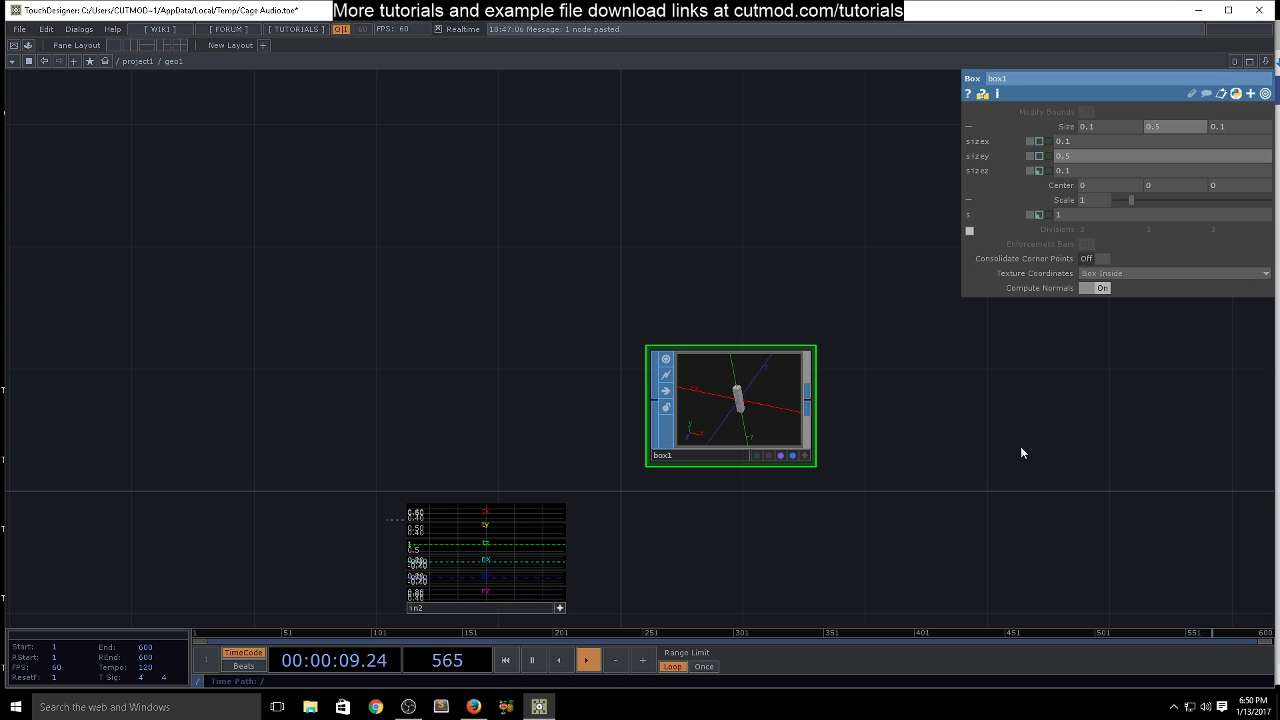
pyautogui.press('u')
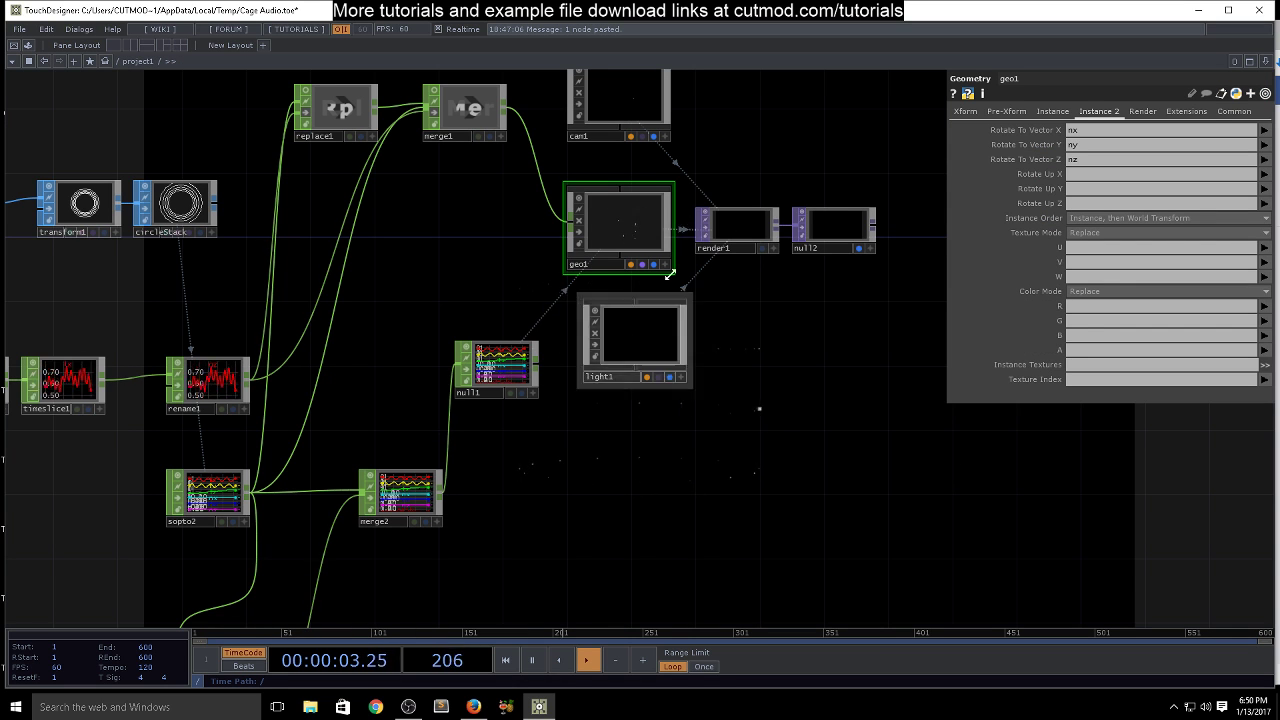
# Examine the instance directions in geo1's viewer and the position and normal channels in sopto2
pyautogui.scroll(6, 645, 262)
pyautogui.moveTo(634, 258); pyautogui.dragTo(554, 277)
pyautogui.scroll(-6, 552, 278)
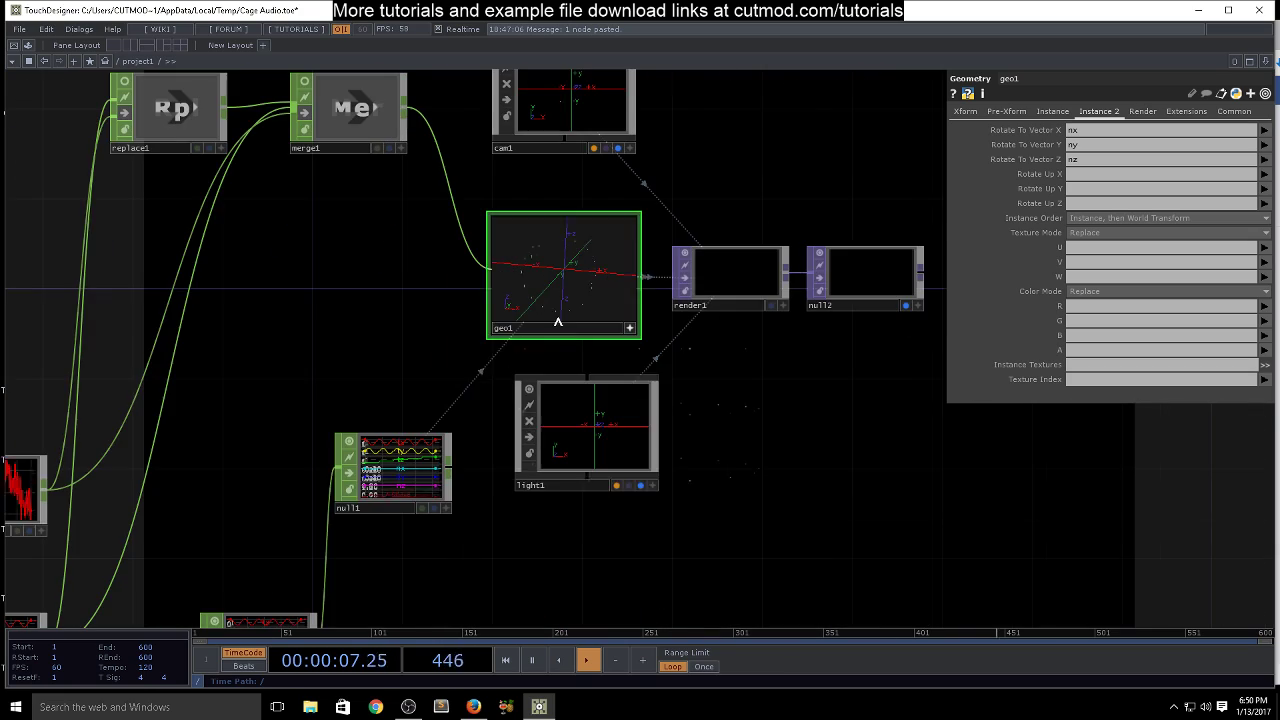
pyautogui.moveTo(310, 340); pyautogui.dragTo(576, 223)
pyautogui.moveTo(549, 344); pyautogui.dragTo(884, 412)
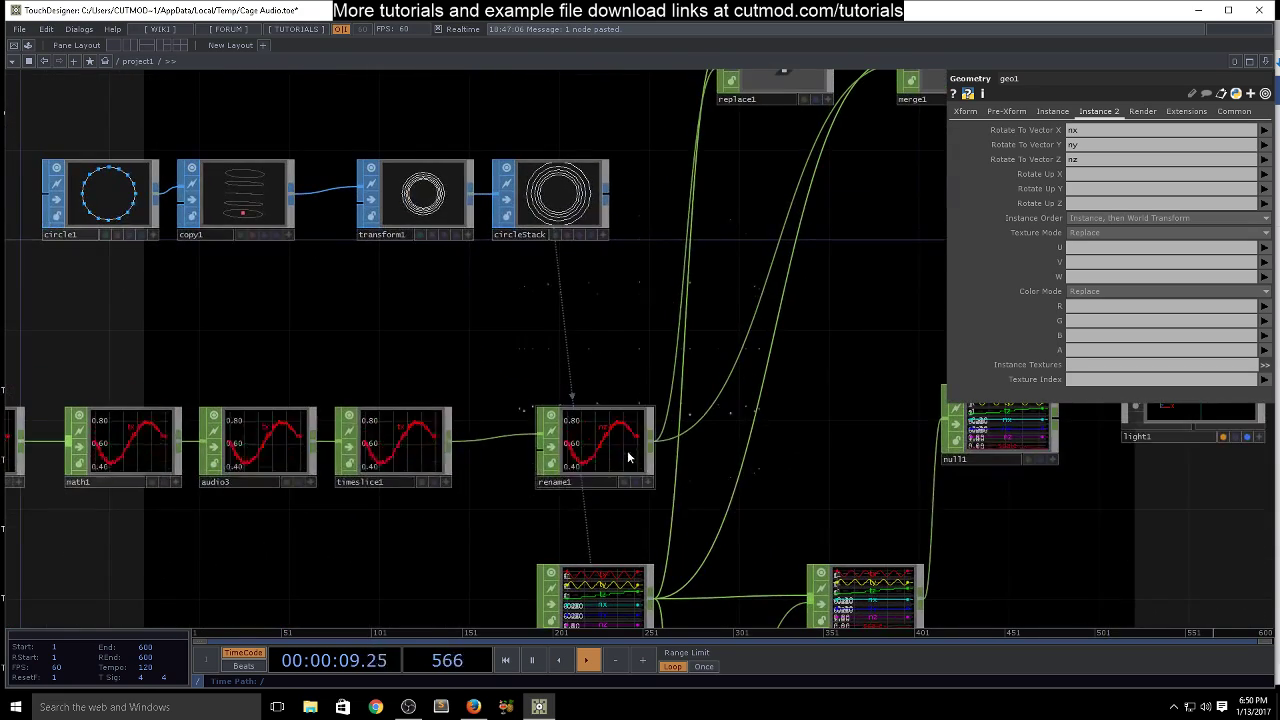
pyautogui.scroll(8, 649, 416)
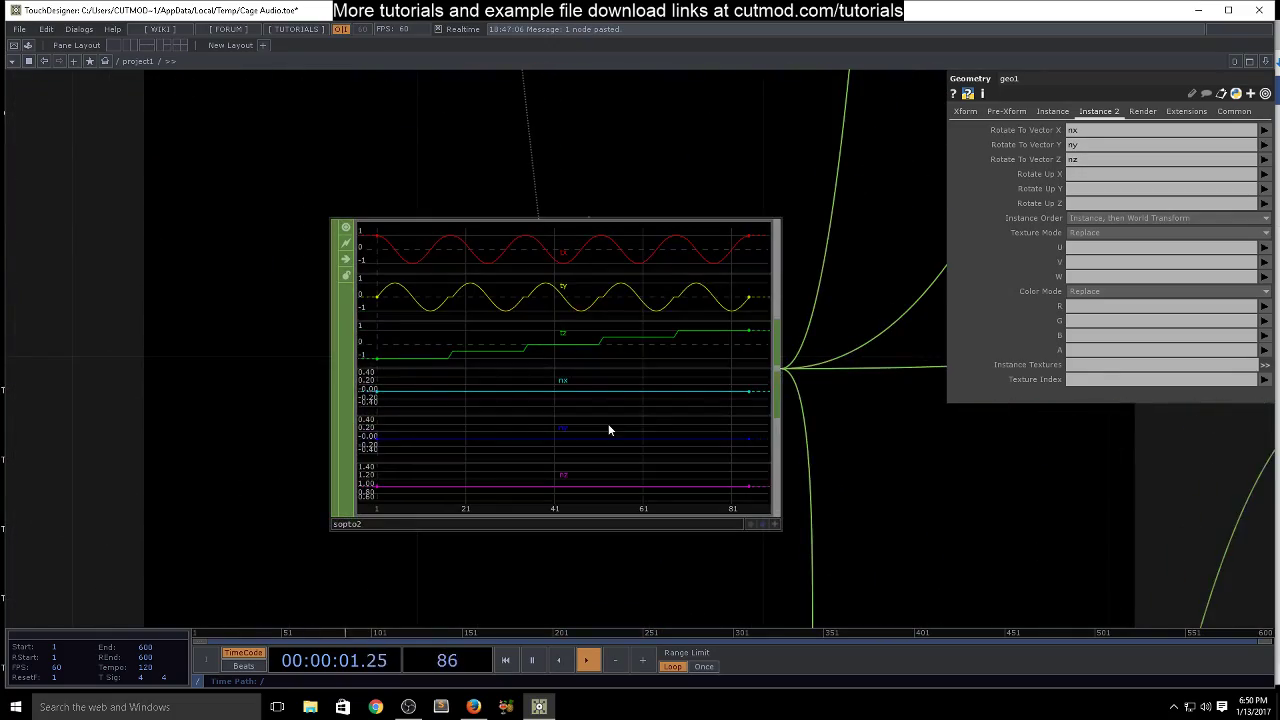
pyautogui.scroll(-8, 649, 422)
pyautogui.scroll(4, 573, 322)
pyautogui.scroll(-5, 709, 417)
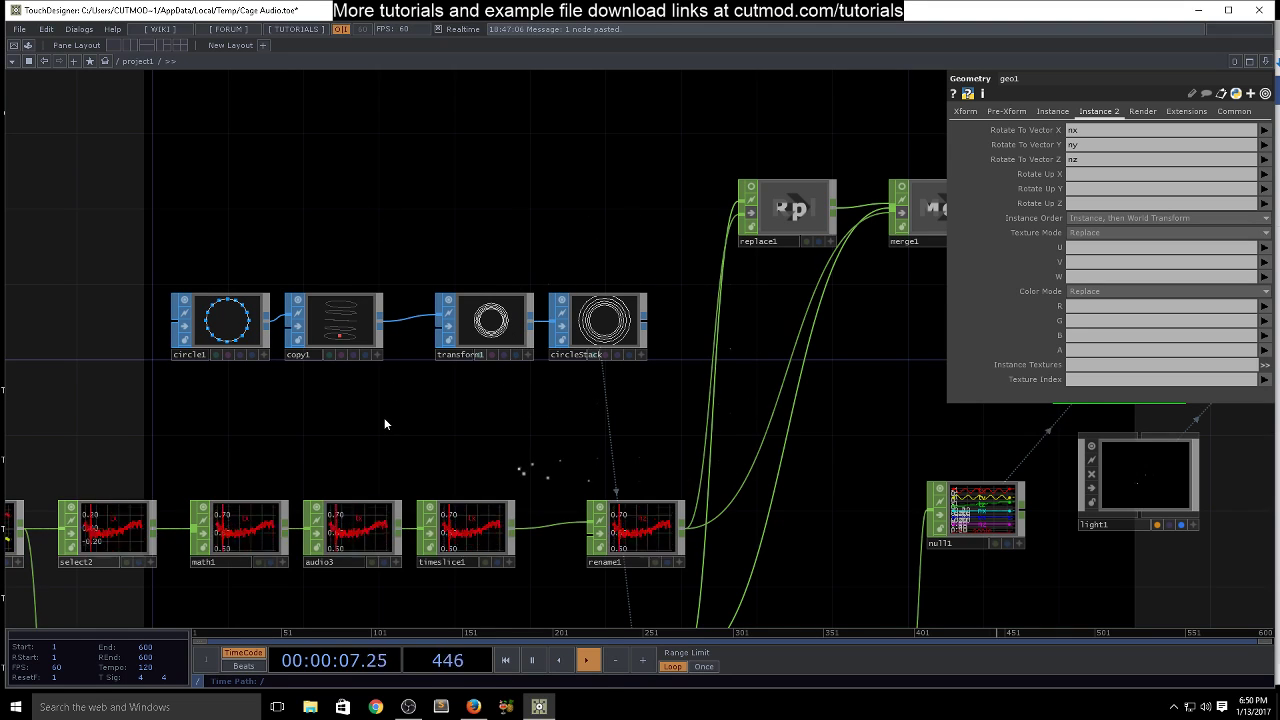
# Add a Tube SOP to the network above the circle1 and copy1 chain
pyautogui.press('Tab')
pyautogui.click(263, 382)
pyautogui.write('tu')
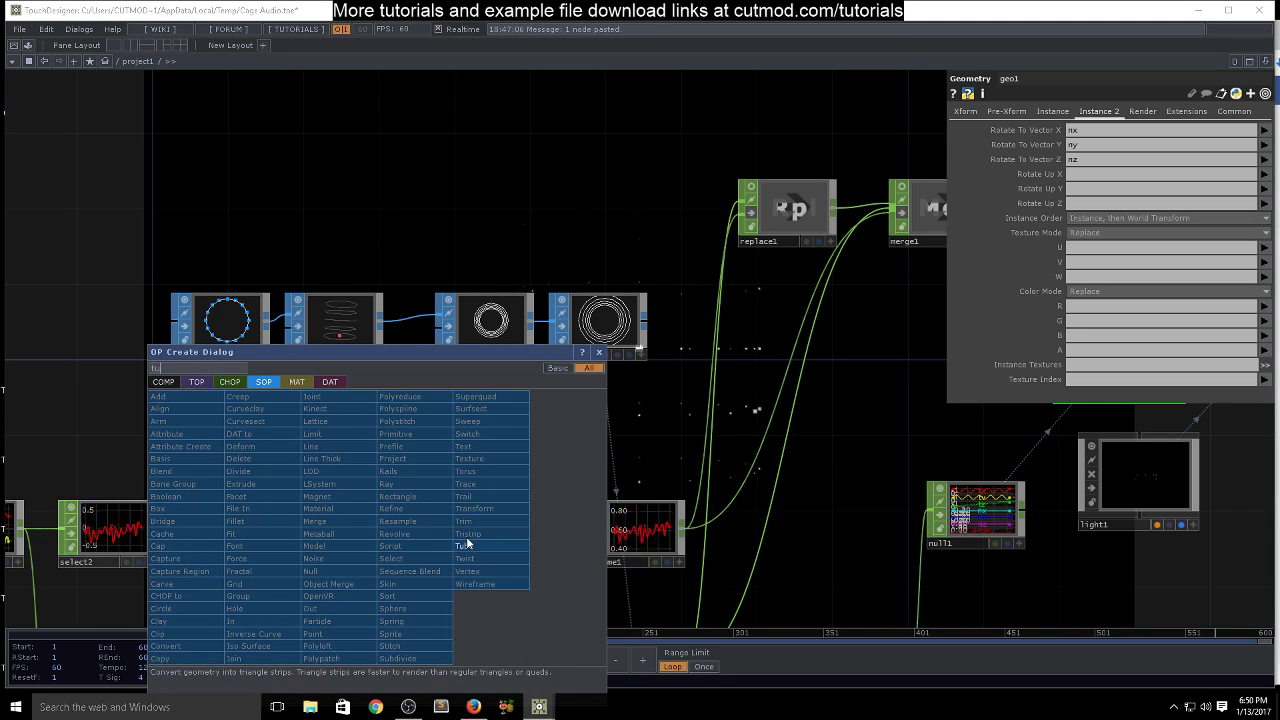
pyautogui.click(464, 546)
pyautogui.click(369, 192)
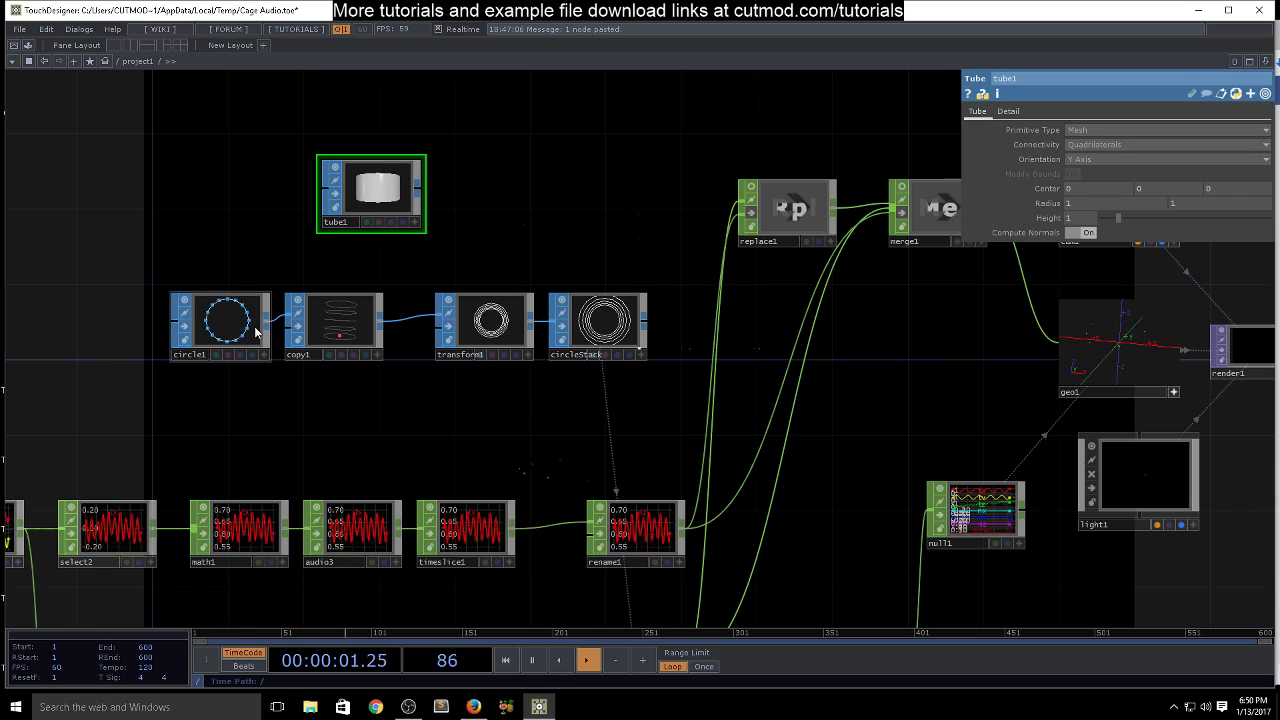
# Set tube1 to 5 rows and 16 columns, and connect it to circleStack in place of transform1
pyautogui.click(228, 320)
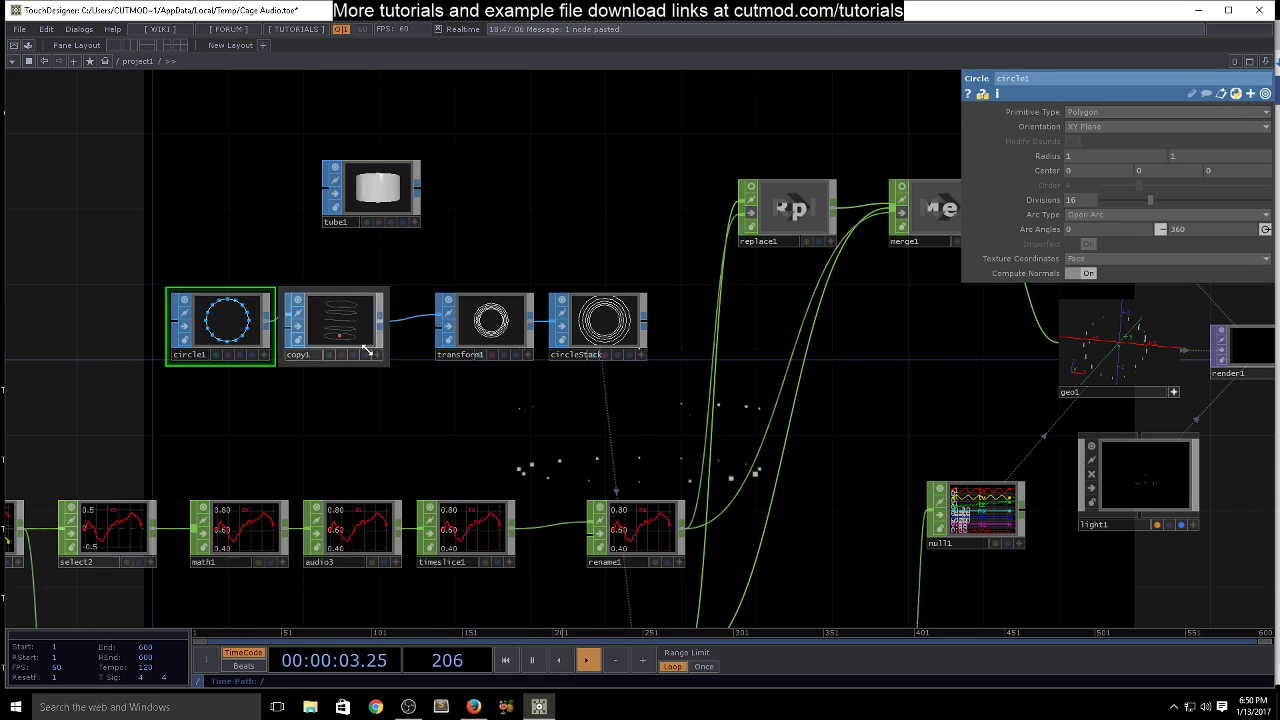
pyautogui.click(336, 322)
pyautogui.click(397, 187)
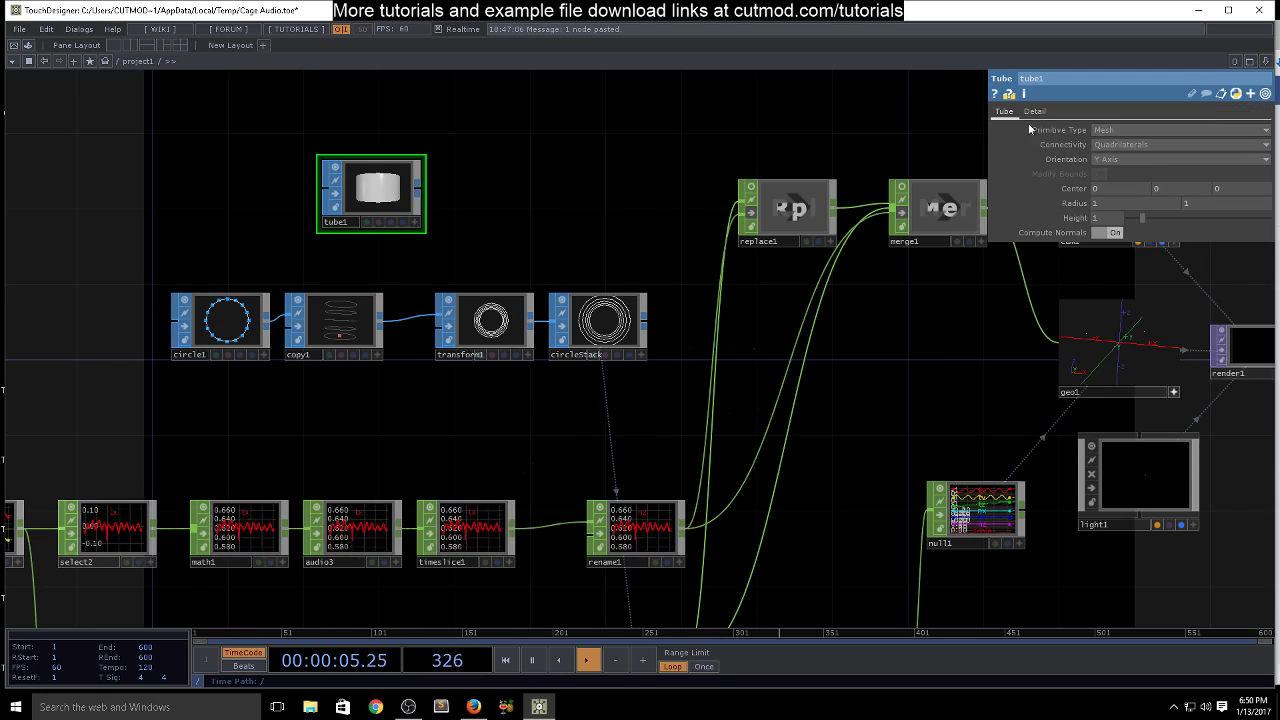
pyautogui.click(1034, 111)
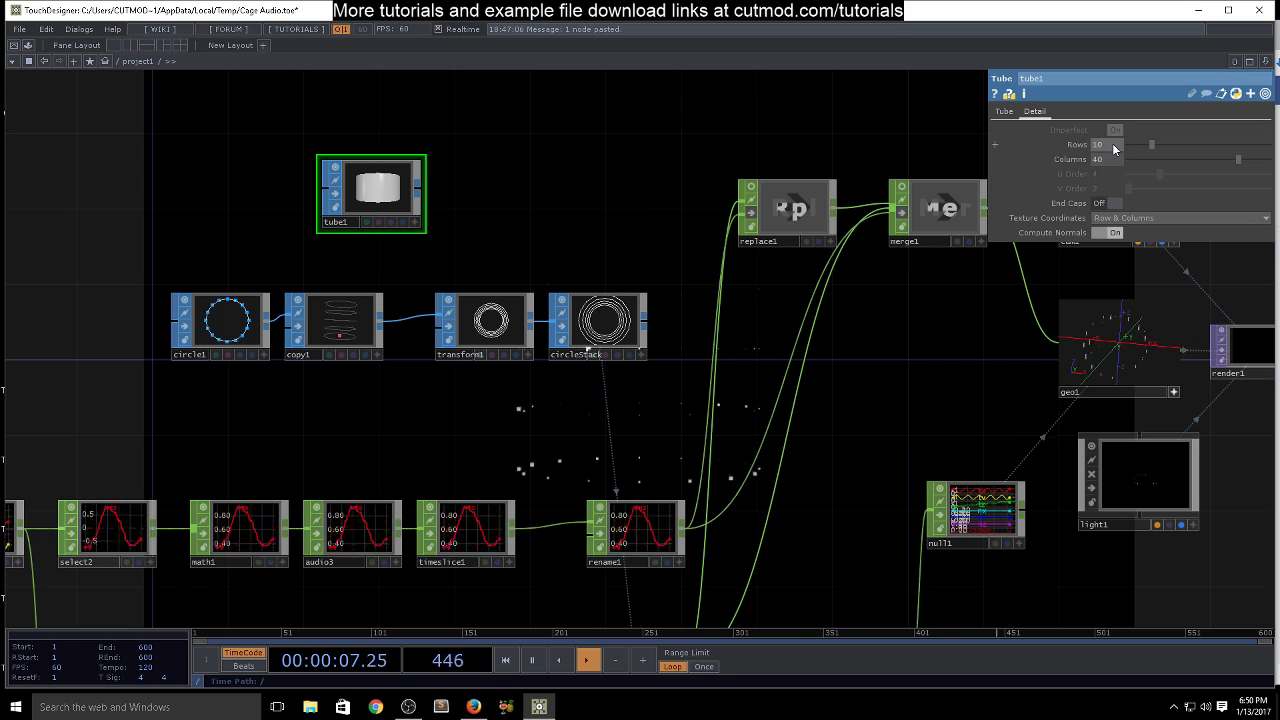
pyautogui.click(1100, 145)
pyautogui.write('5')
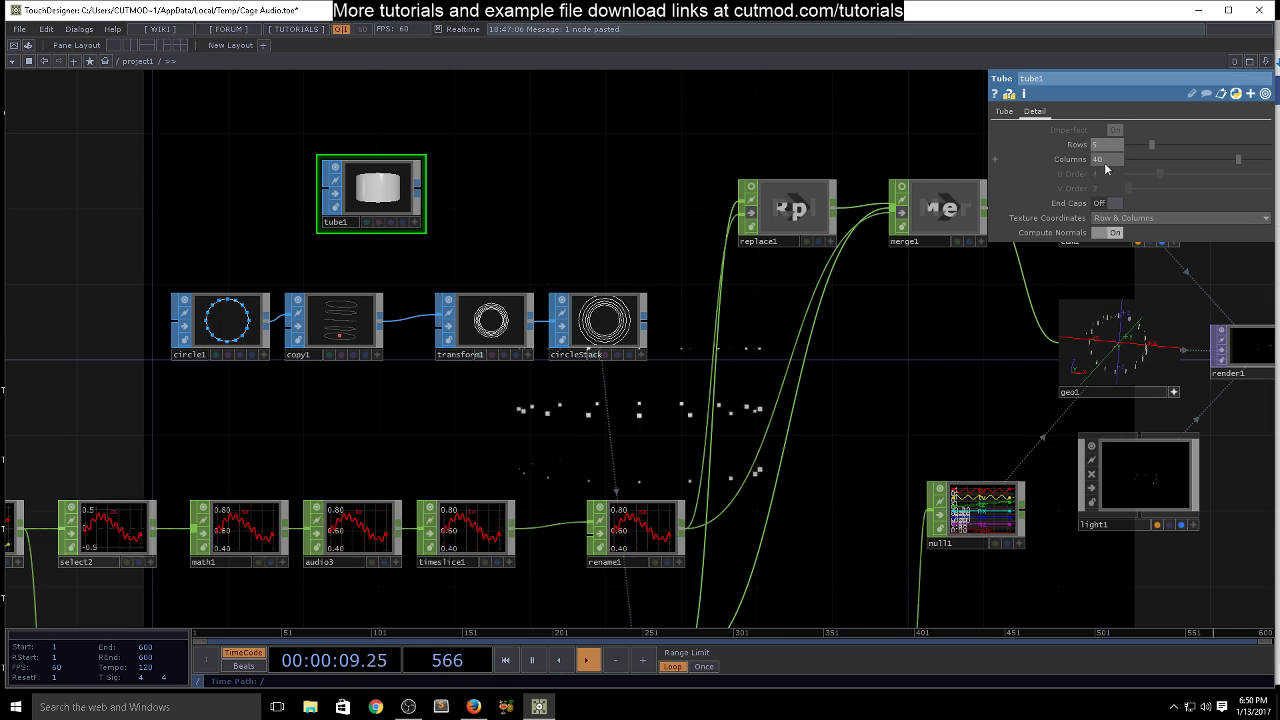
pyautogui.press('Return')
pyautogui.write('16')
pyautogui.press('Return')
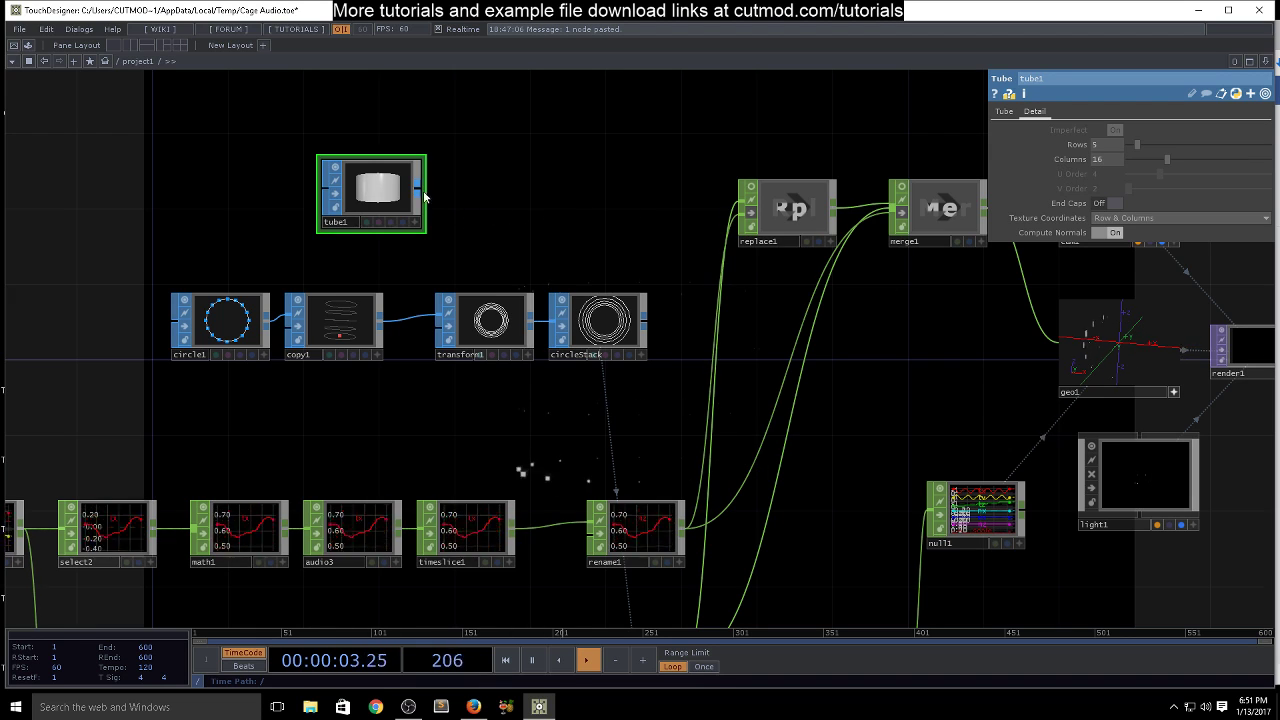
pyautogui.moveTo(421, 193); pyautogui.dragTo(532, 335)
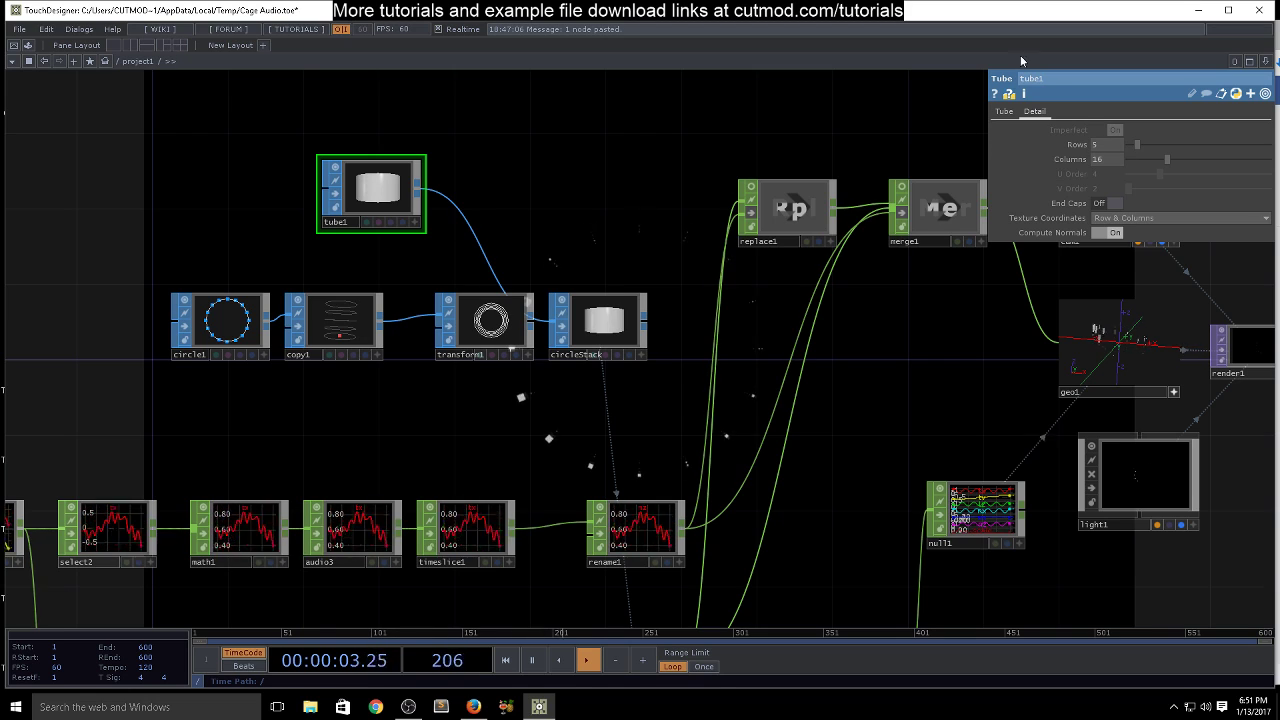
# Set tube1's orientation to Z Axis and check how the instances are arranged
pyautogui.click(1004, 111)
pyautogui.click(1145, 159)
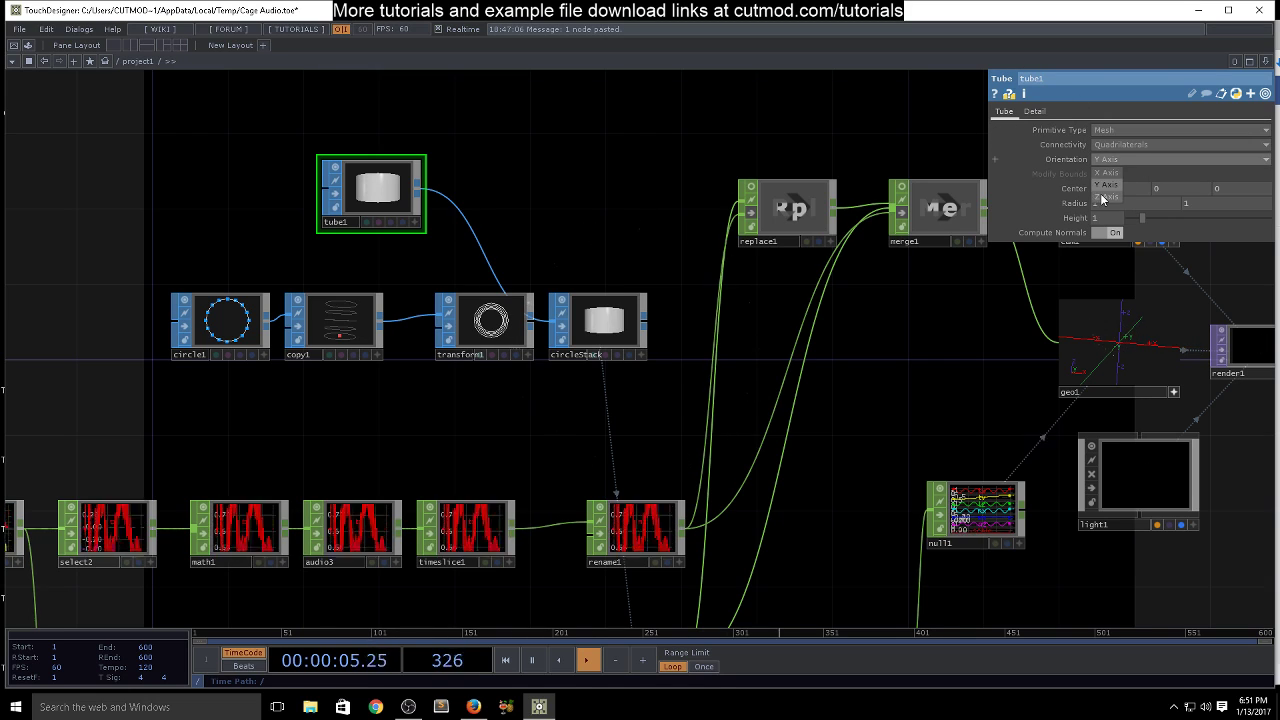
pyautogui.click(1102, 197)
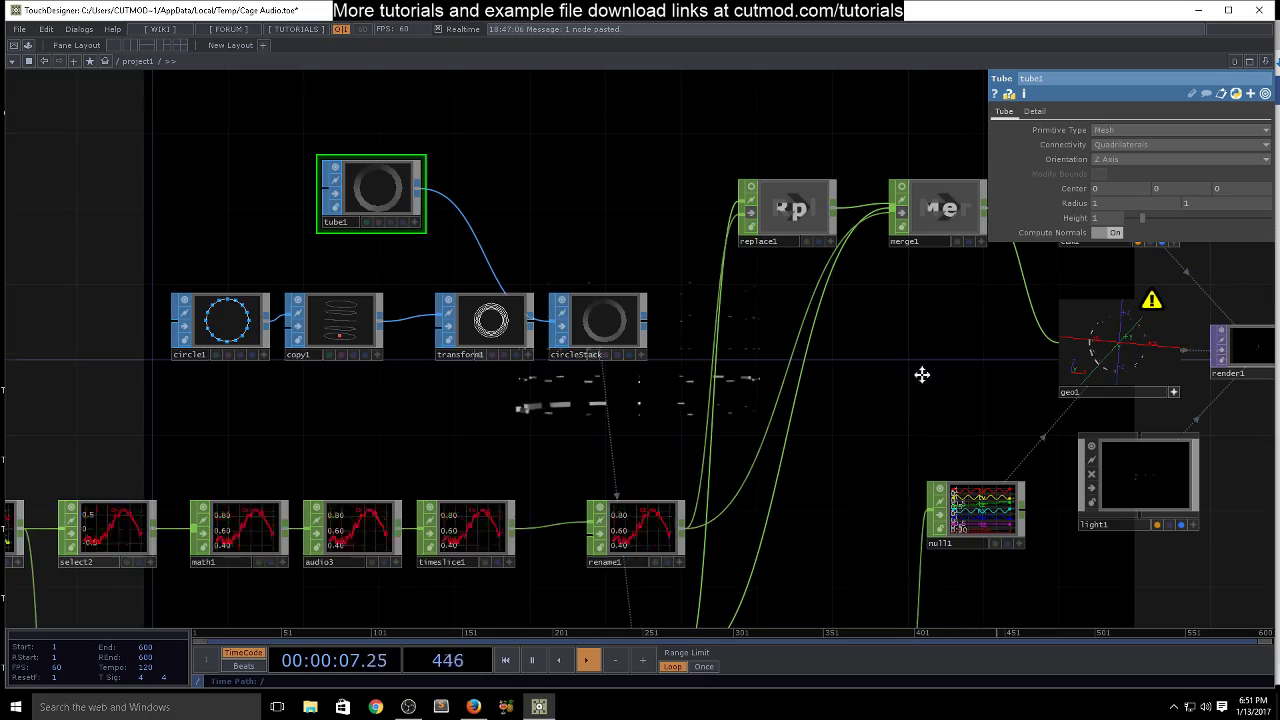
pyautogui.moveTo(921, 371); pyautogui.dragTo(680, 186)
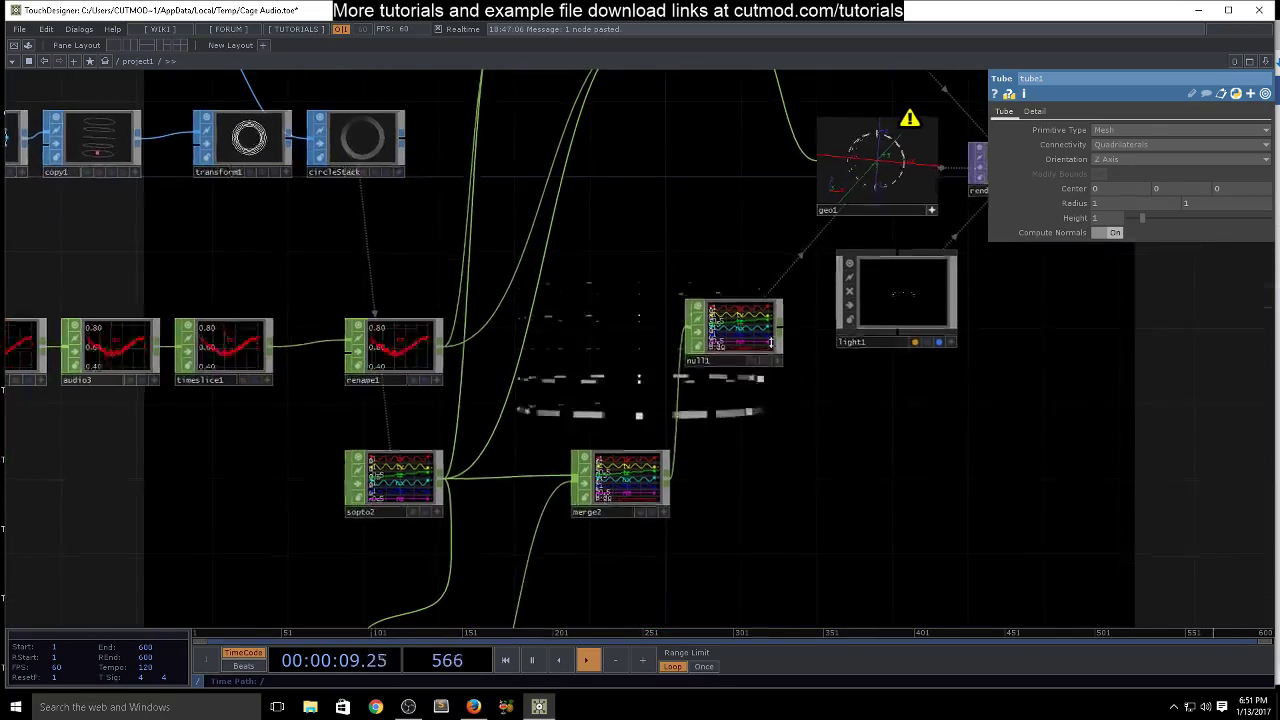
pyautogui.moveTo(853, 427); pyautogui.dragTo(975, 562)
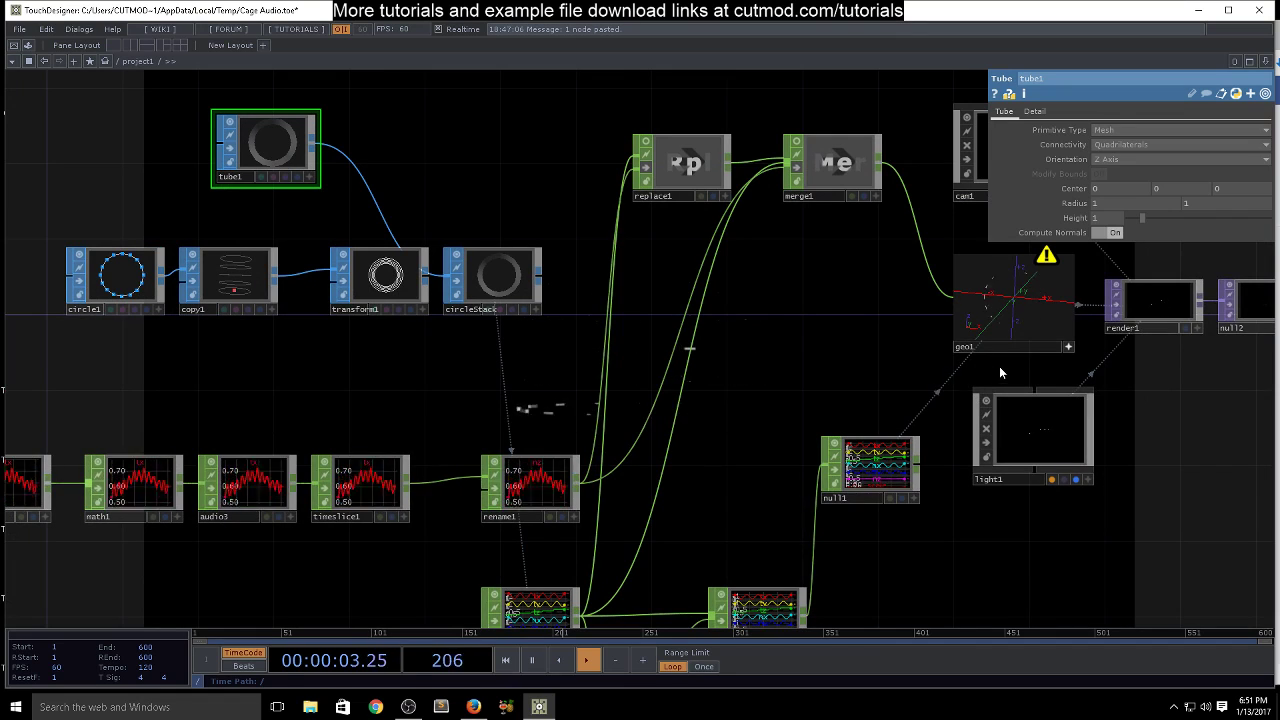
# Check geo1's transform parameters and return tube1's orientation to Y Axis
pyautogui.click(1005, 320)
pyautogui.click(965, 111)
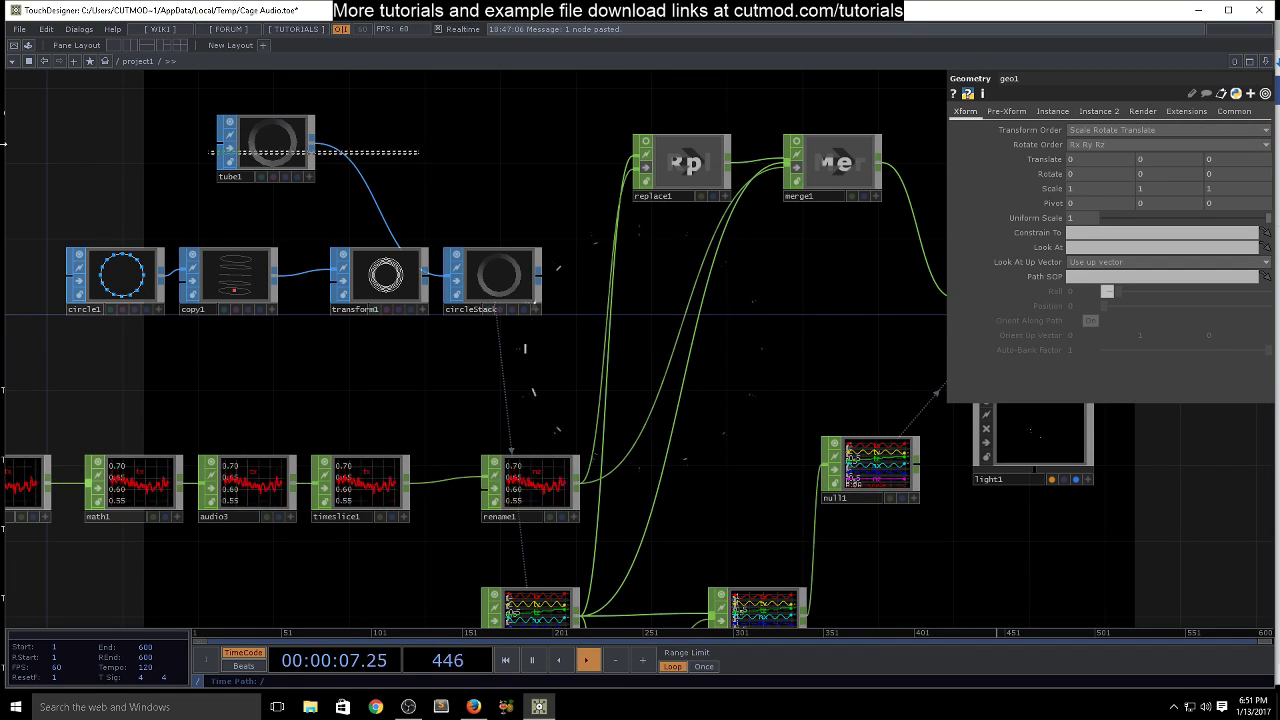
pyautogui.click(265, 145)
pyautogui.click(1089, 161)
pyautogui.click(1086, 188)
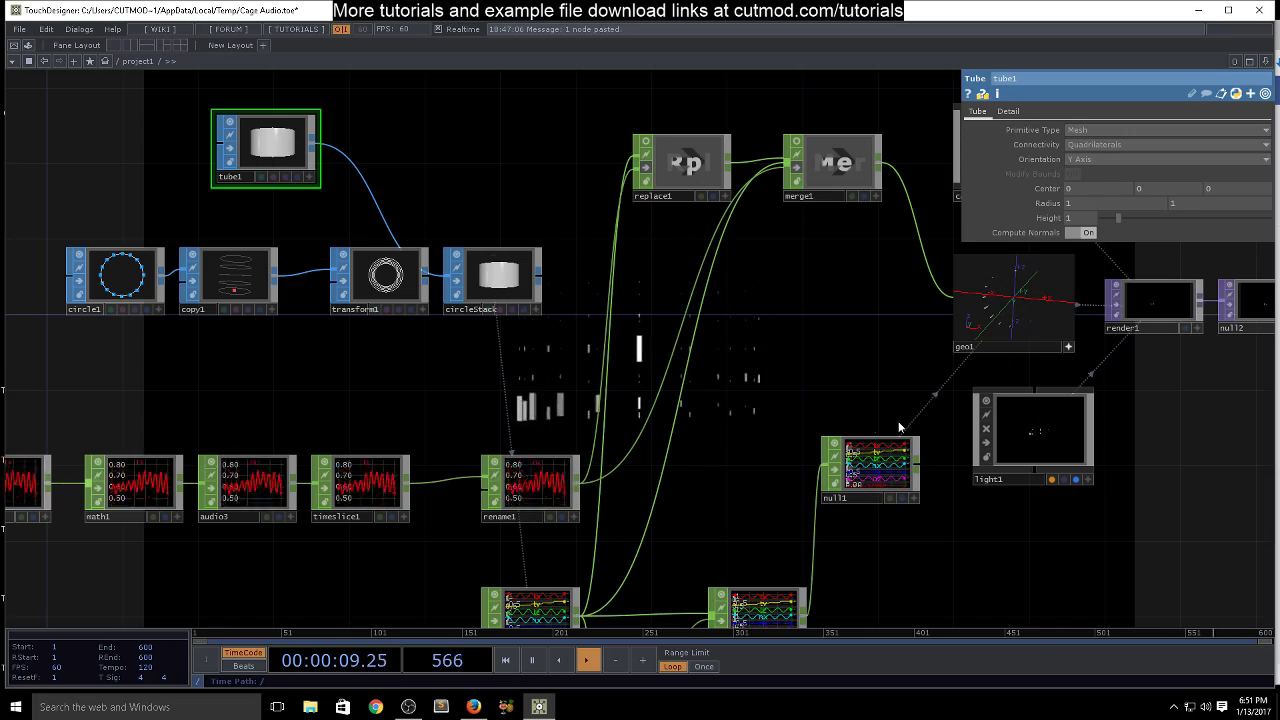
# Inside geo1, set box1's size to 0.1 in Y and 0.35 in Z, and return to the project network
pyautogui.moveTo(795, 342); pyautogui.dragTo(561, 214)
pyautogui.moveTo(790, 467); pyautogui.dragTo(836, 533)
pyautogui.click(880, 287)
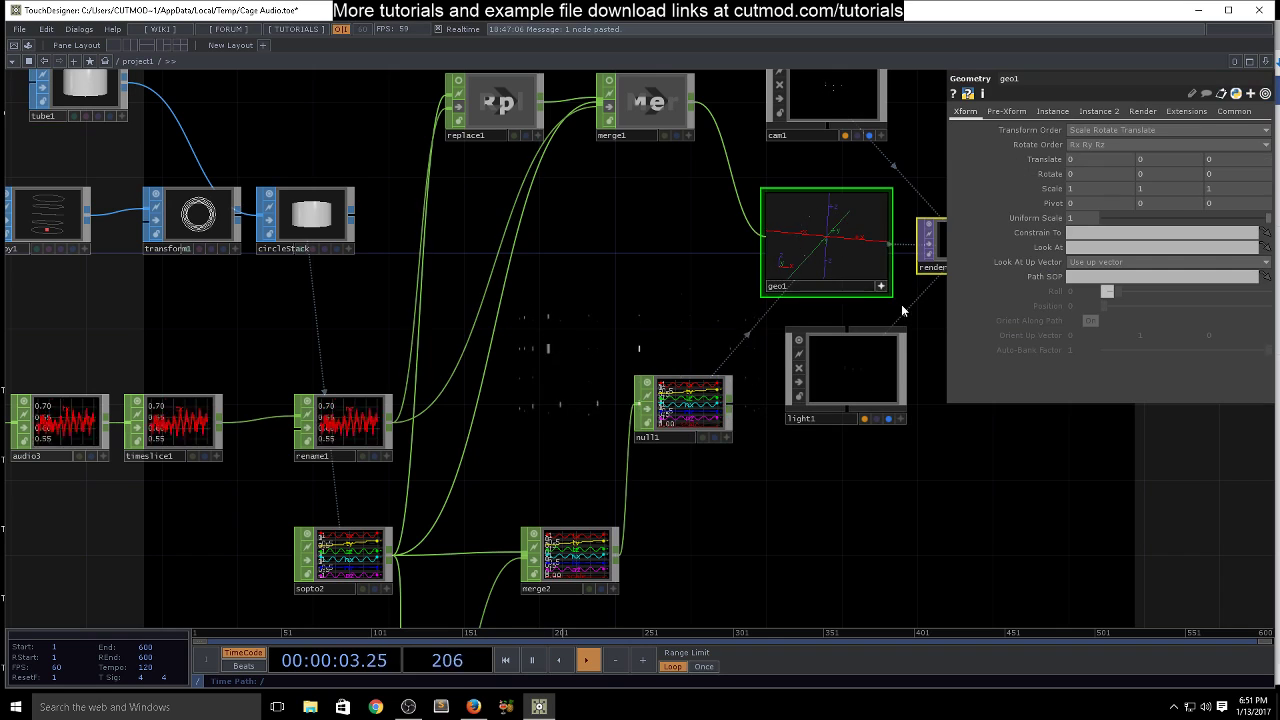
pyautogui.doubleClick(839, 232)
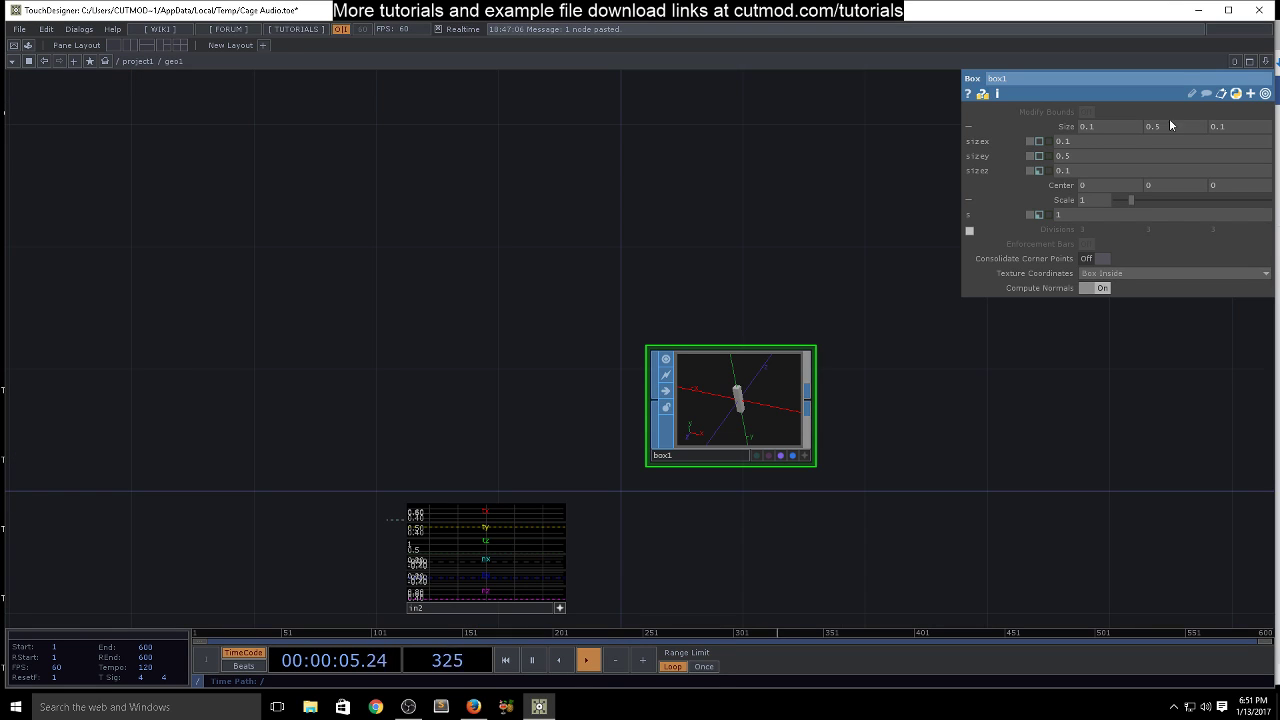
pyautogui.write('0.1')
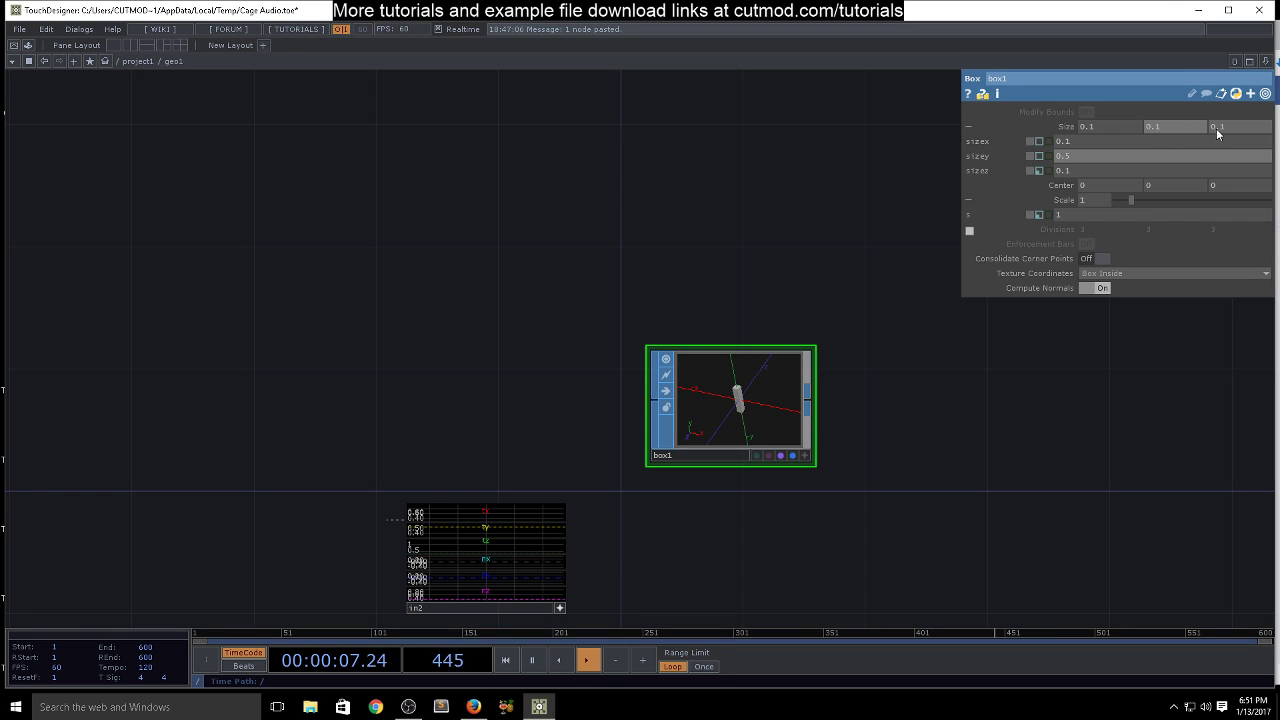
pyautogui.doubleClick(1217, 128)
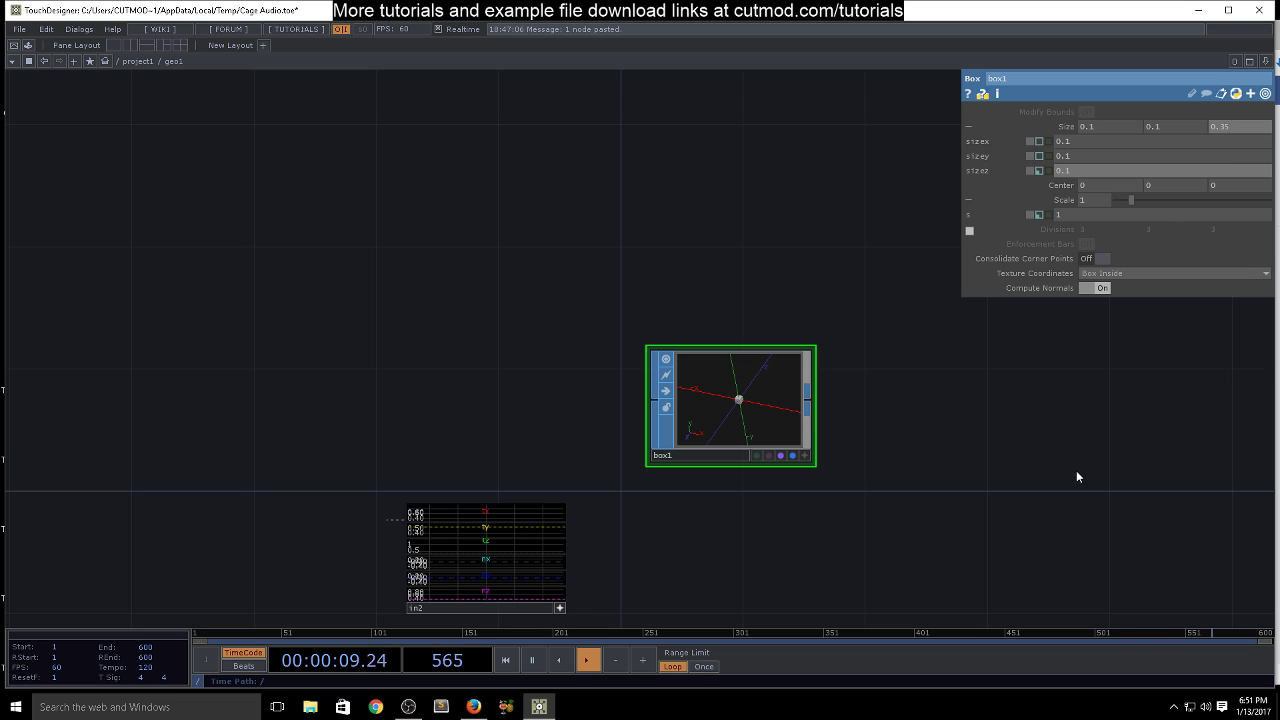
pyautogui.press('u')
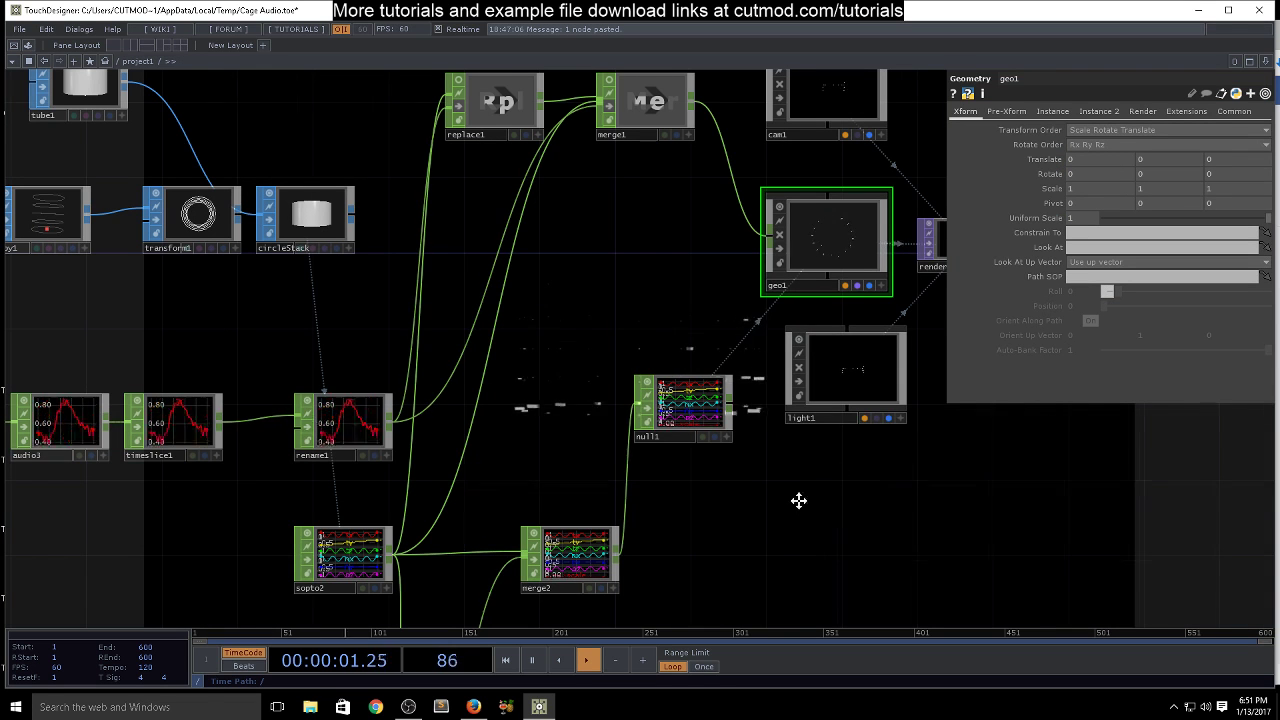
# Examine geo1's instanced boxes from a different viewing angle to check their orientation and audio-driven scaling around the tube
pyautogui.scroll(6, 800, 260)
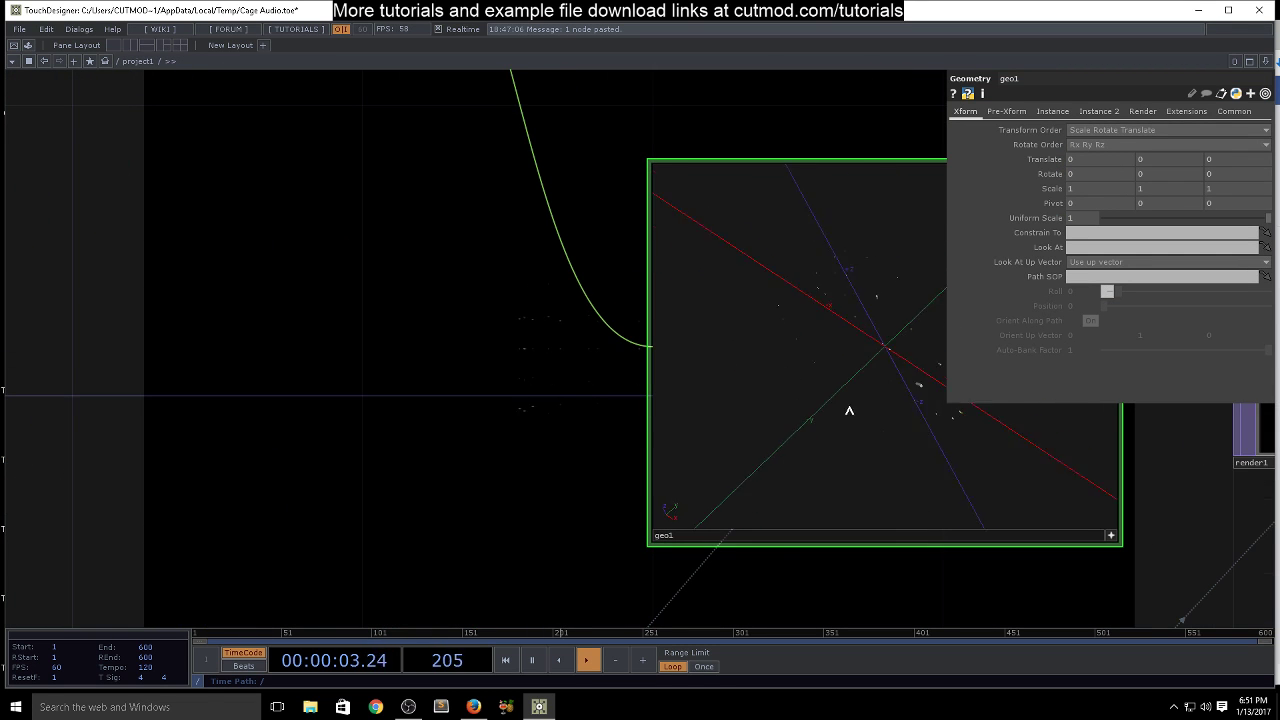
pyautogui.moveTo(849, 410); pyautogui.dragTo(545, 467)
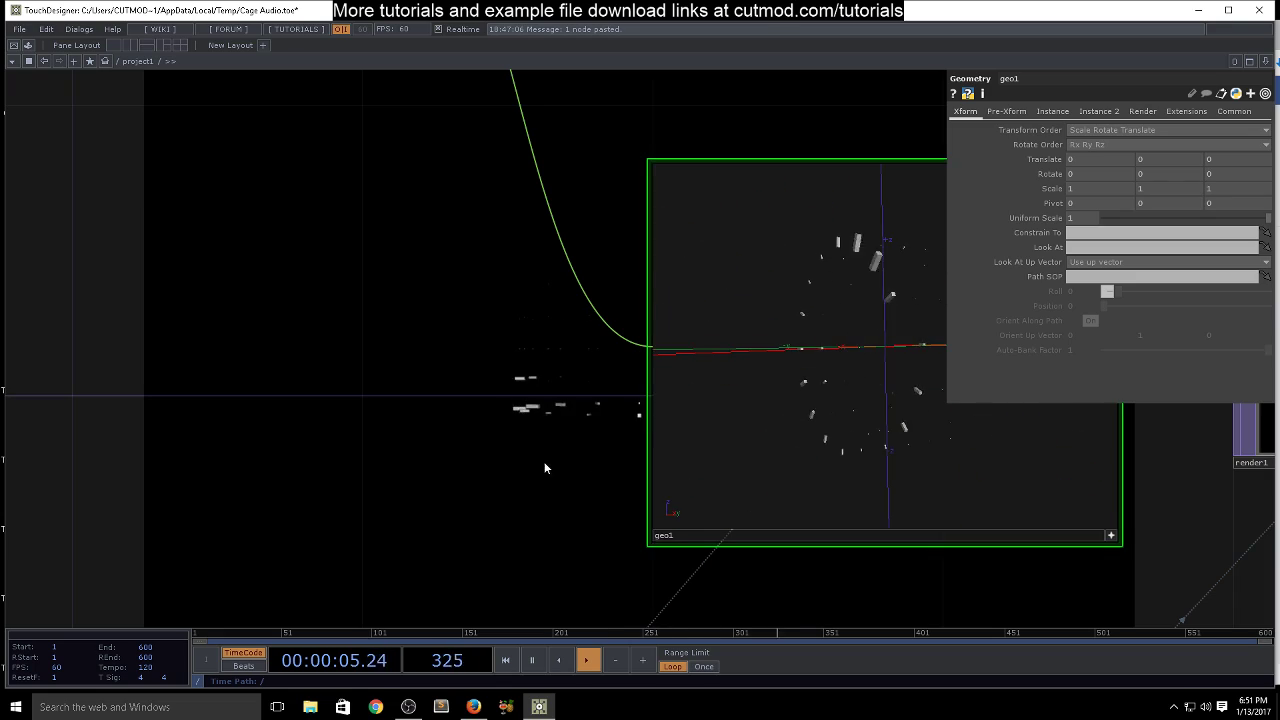
pyautogui.scroll(-10, 545, 467)
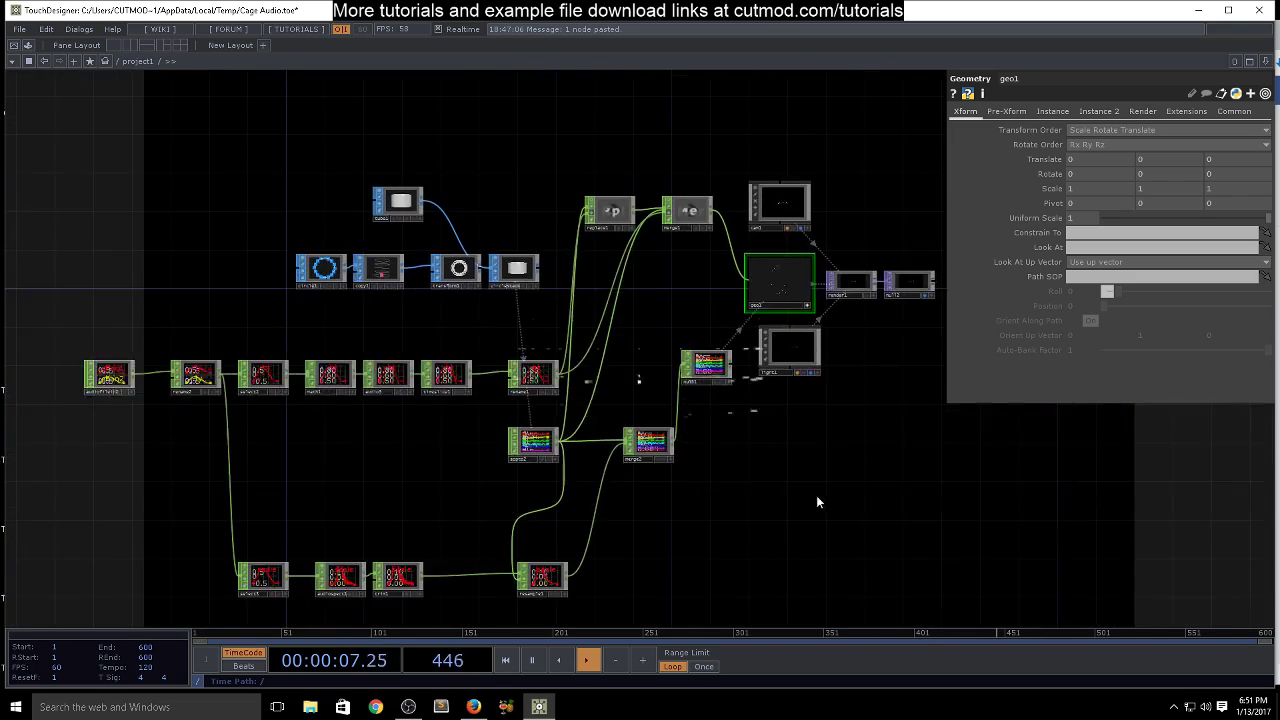
pyautogui.moveTo(816, 502); pyautogui.dragTo(842, 312)
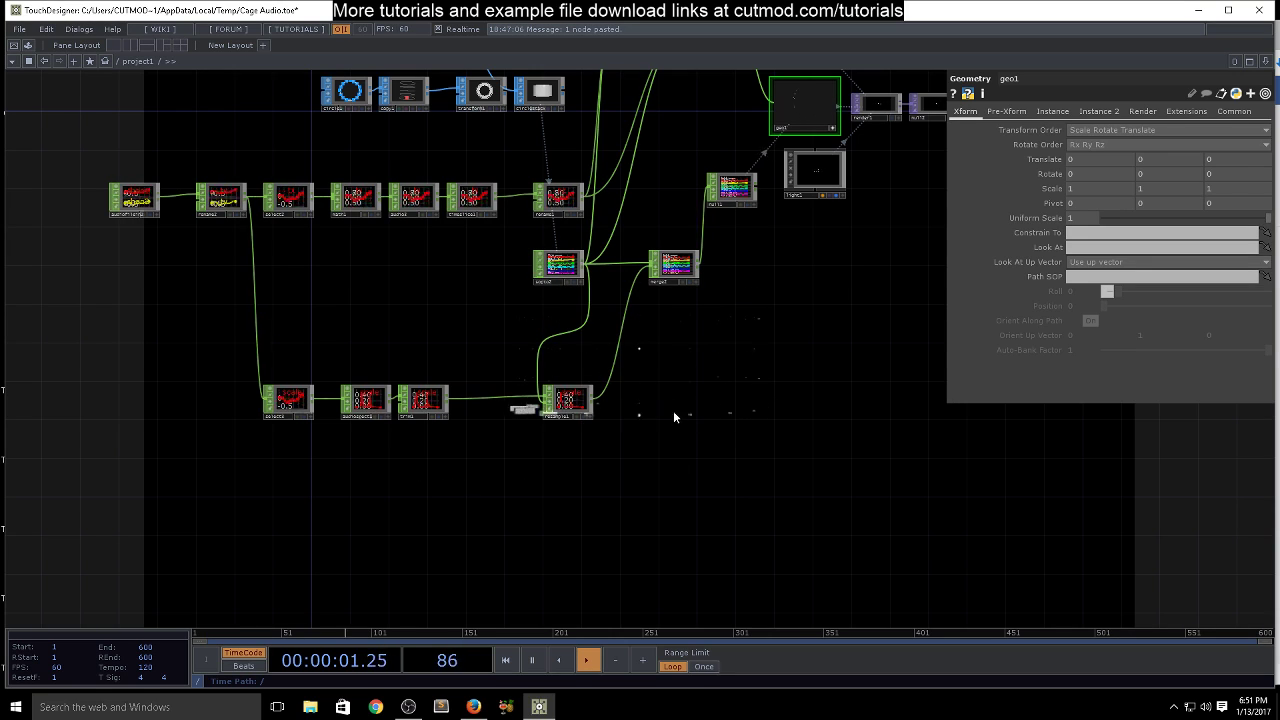
pyautogui.moveTo(566, 490); pyautogui.dragTo(497, 540)
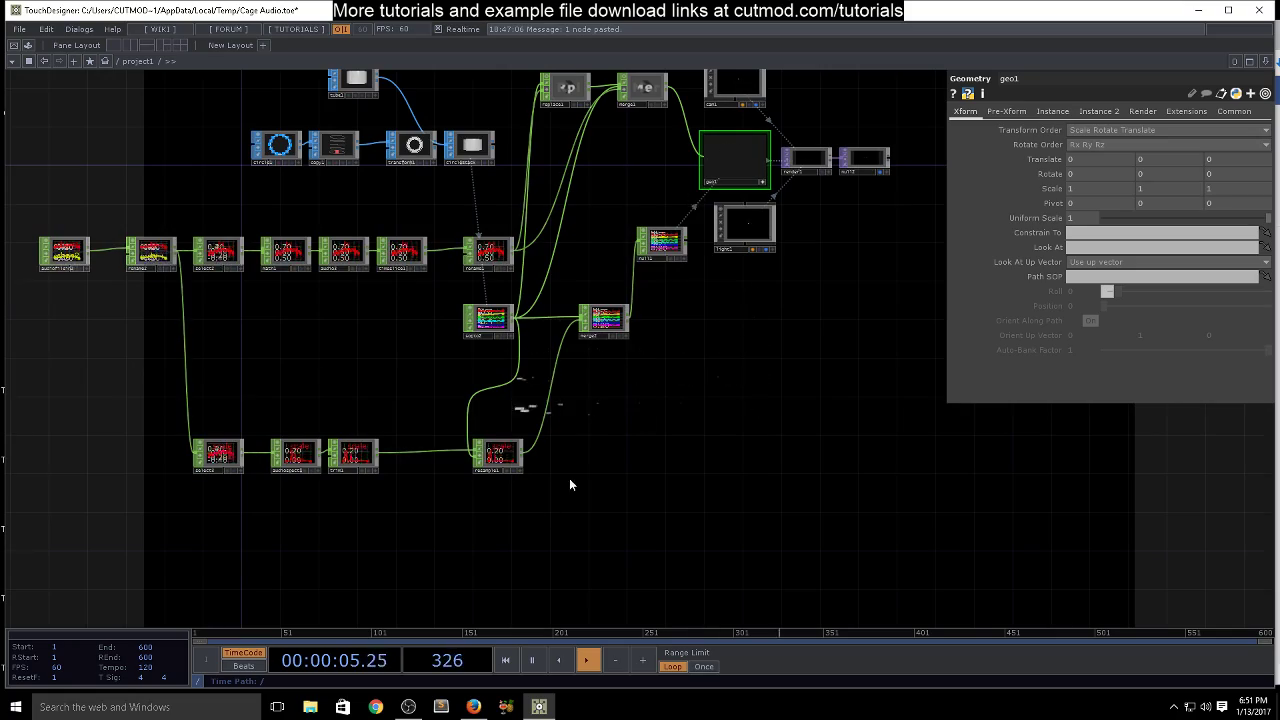
pyautogui.moveTo(703, 398); pyautogui.dragTo(757, 463)
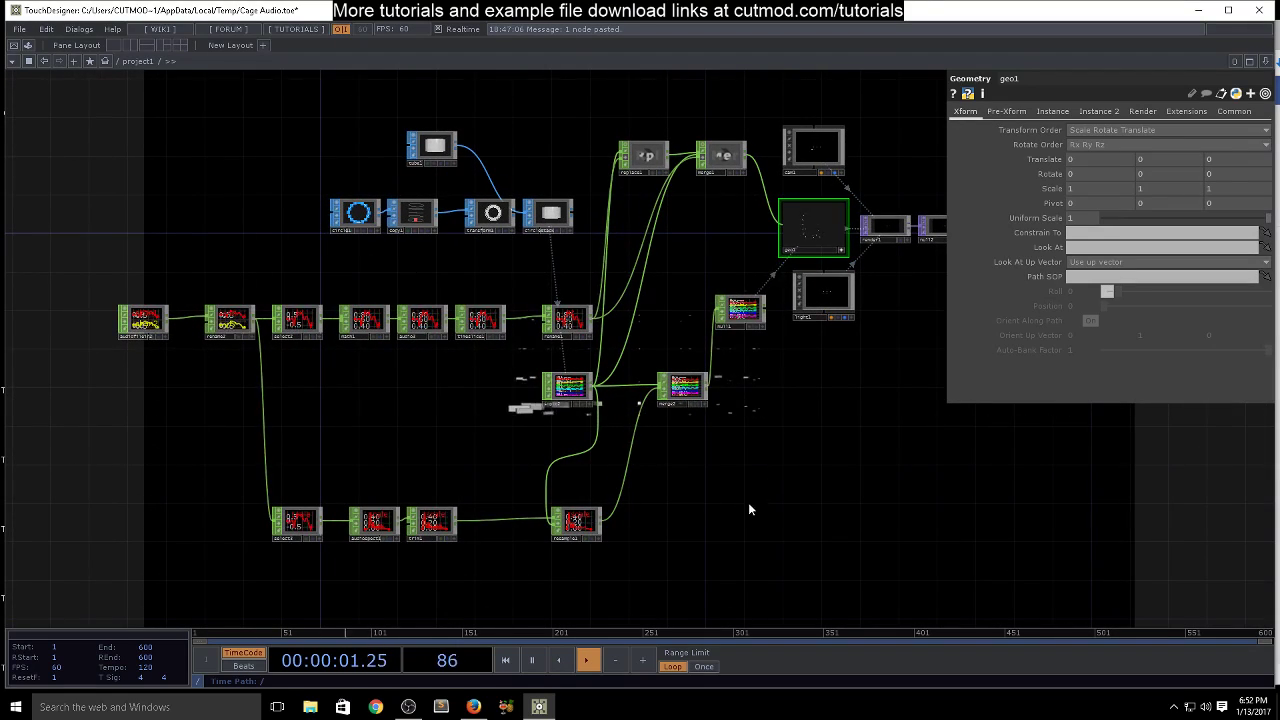
pyautogui.click(408, 707)
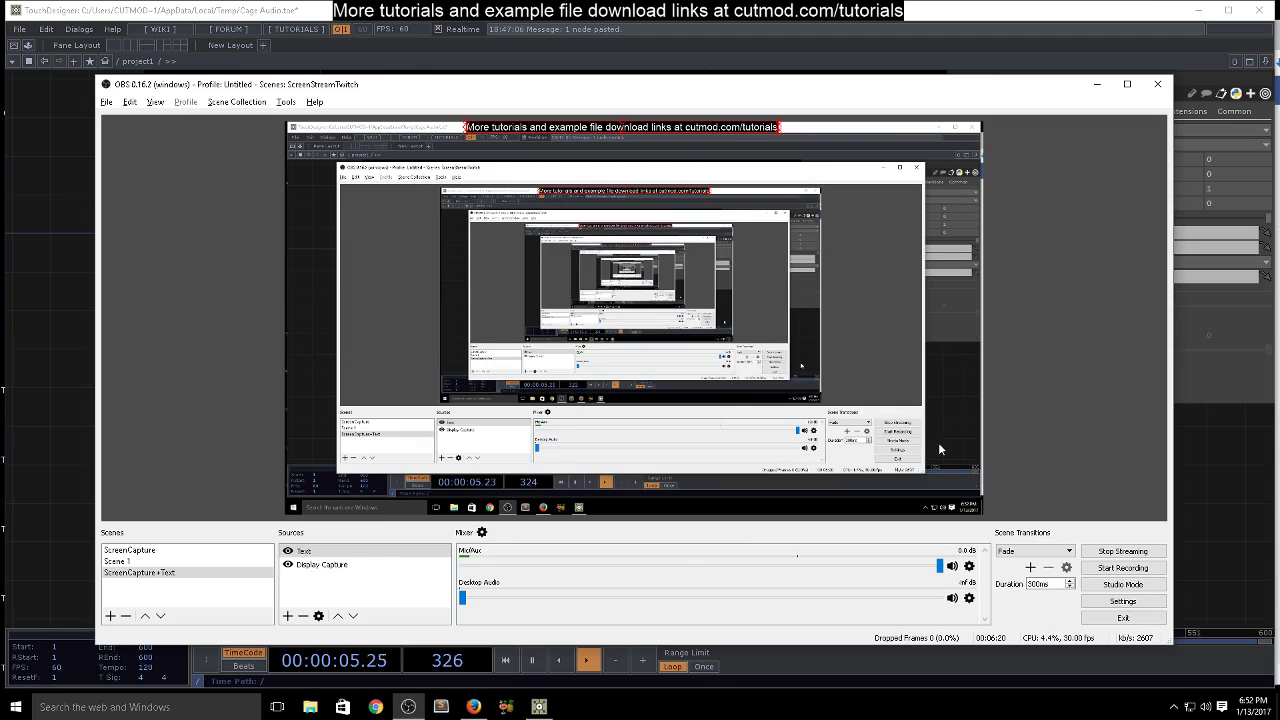